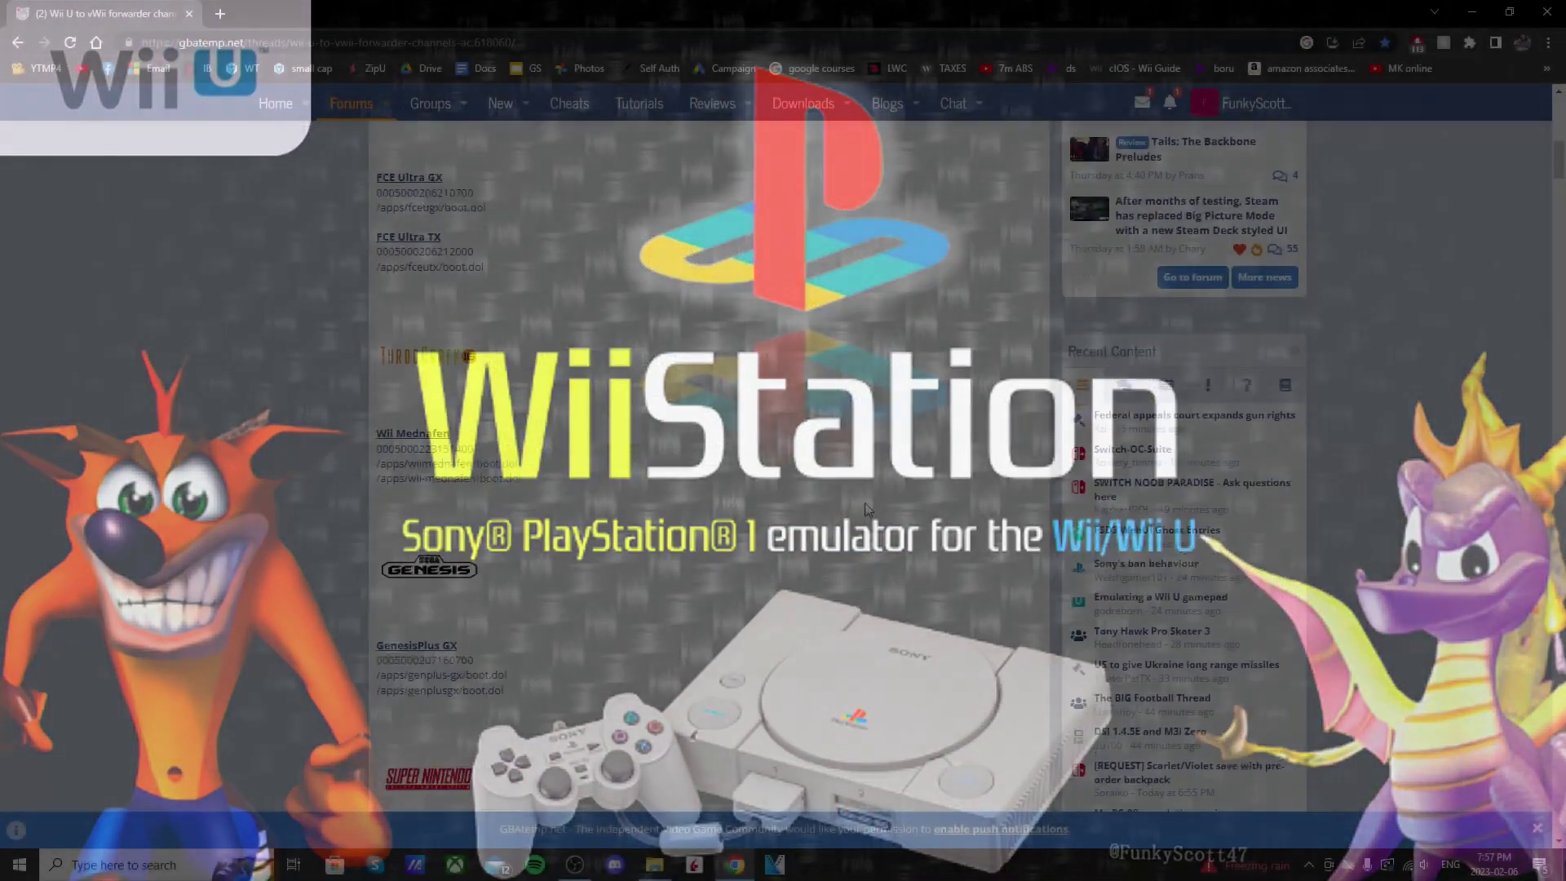
Step: Scroll the forwarder thread down to the ModMii build instructions
scroll(728, 514, up, 8)
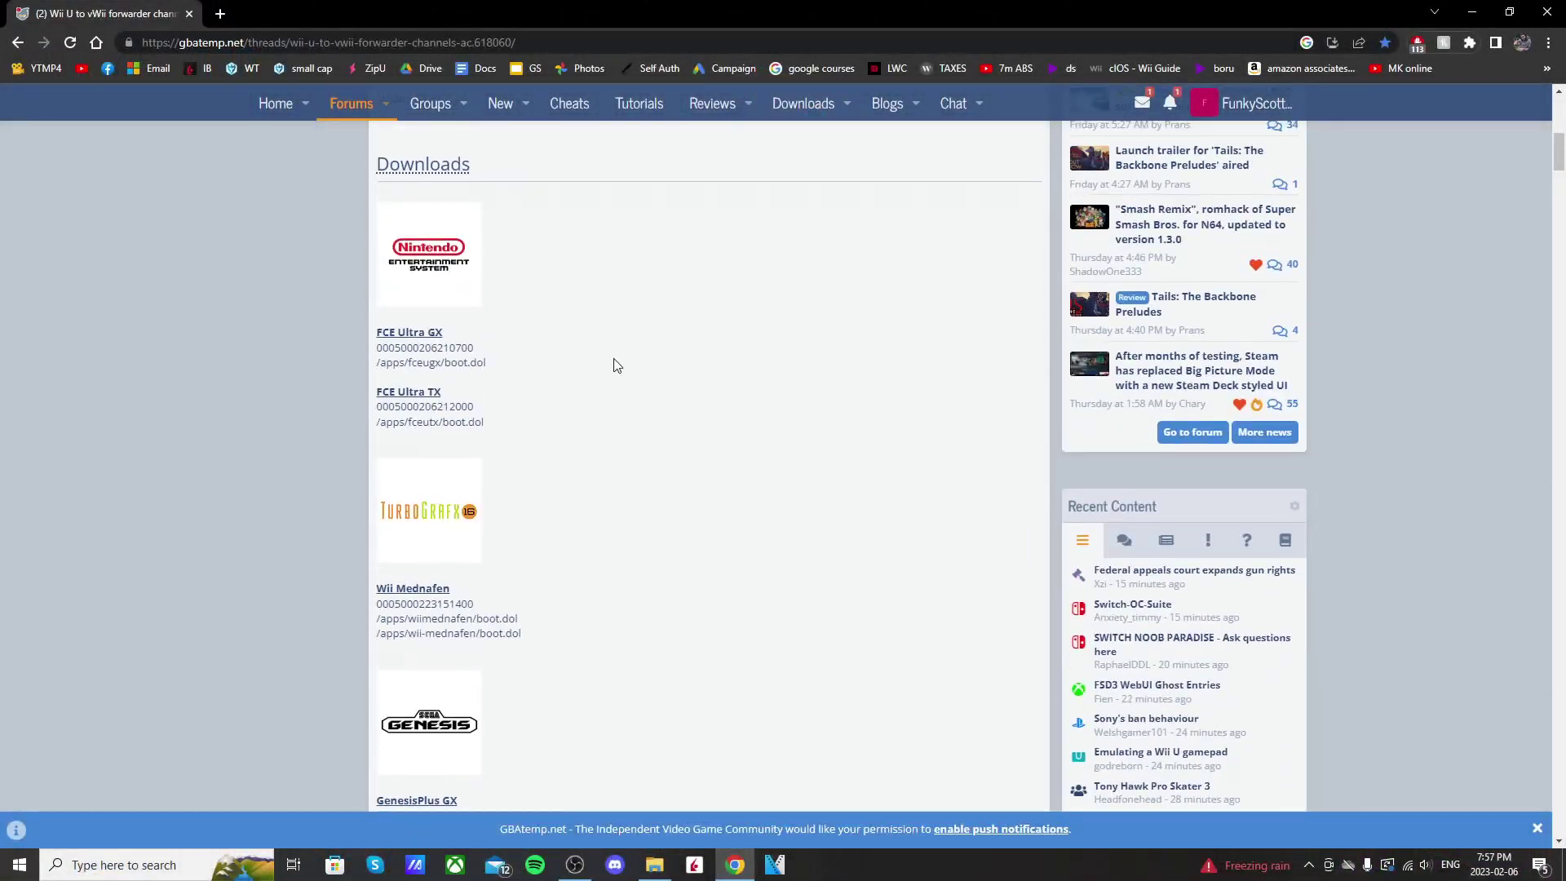
scroll(728, 489, down, 20)
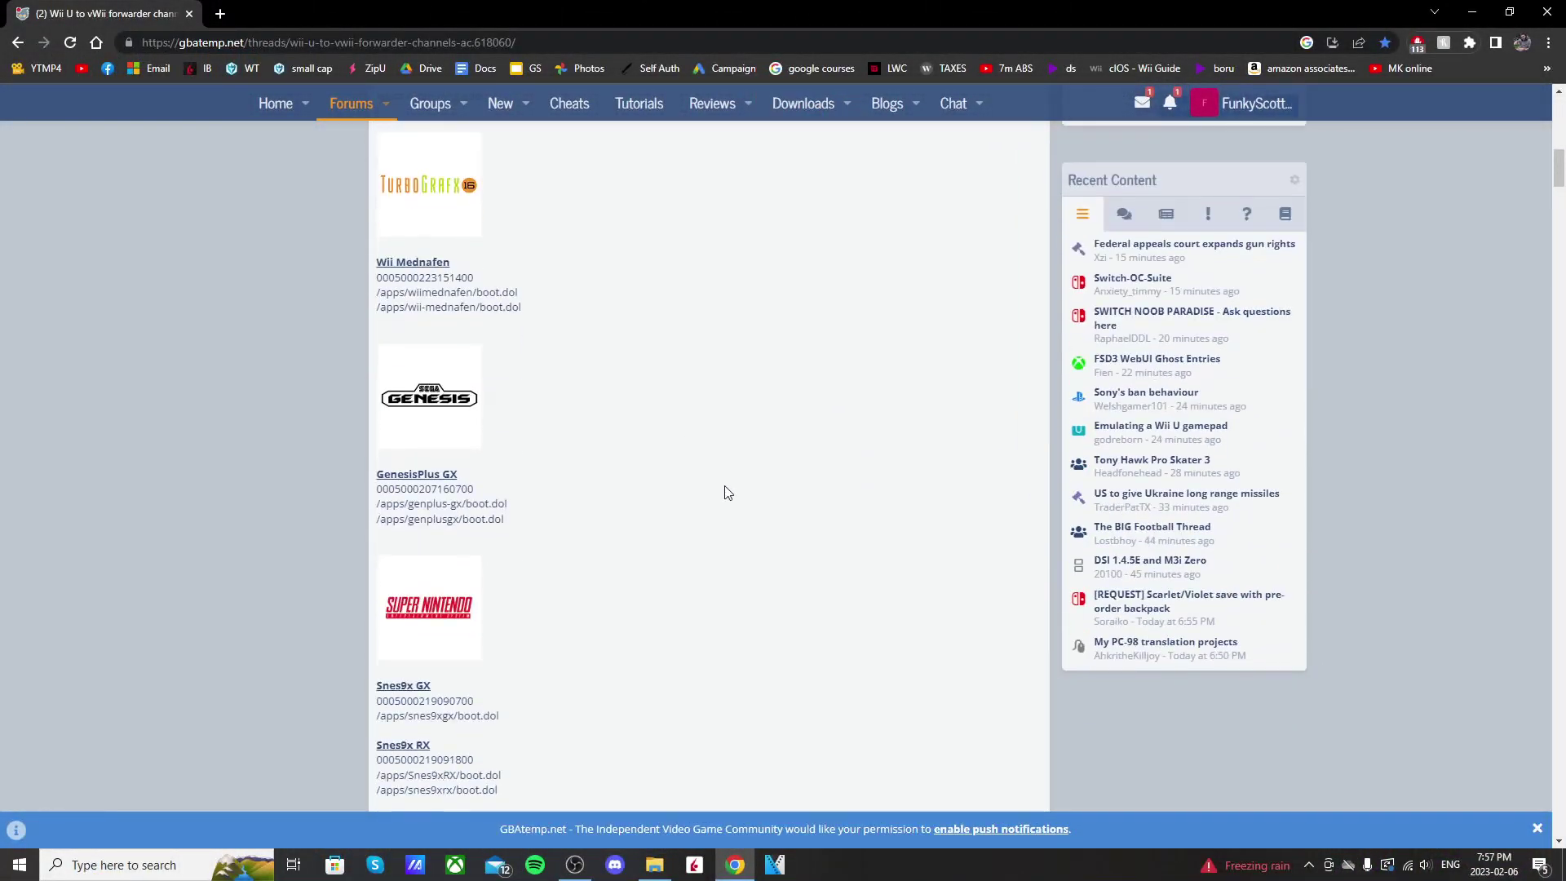
scroll(741, 497, down, 4)
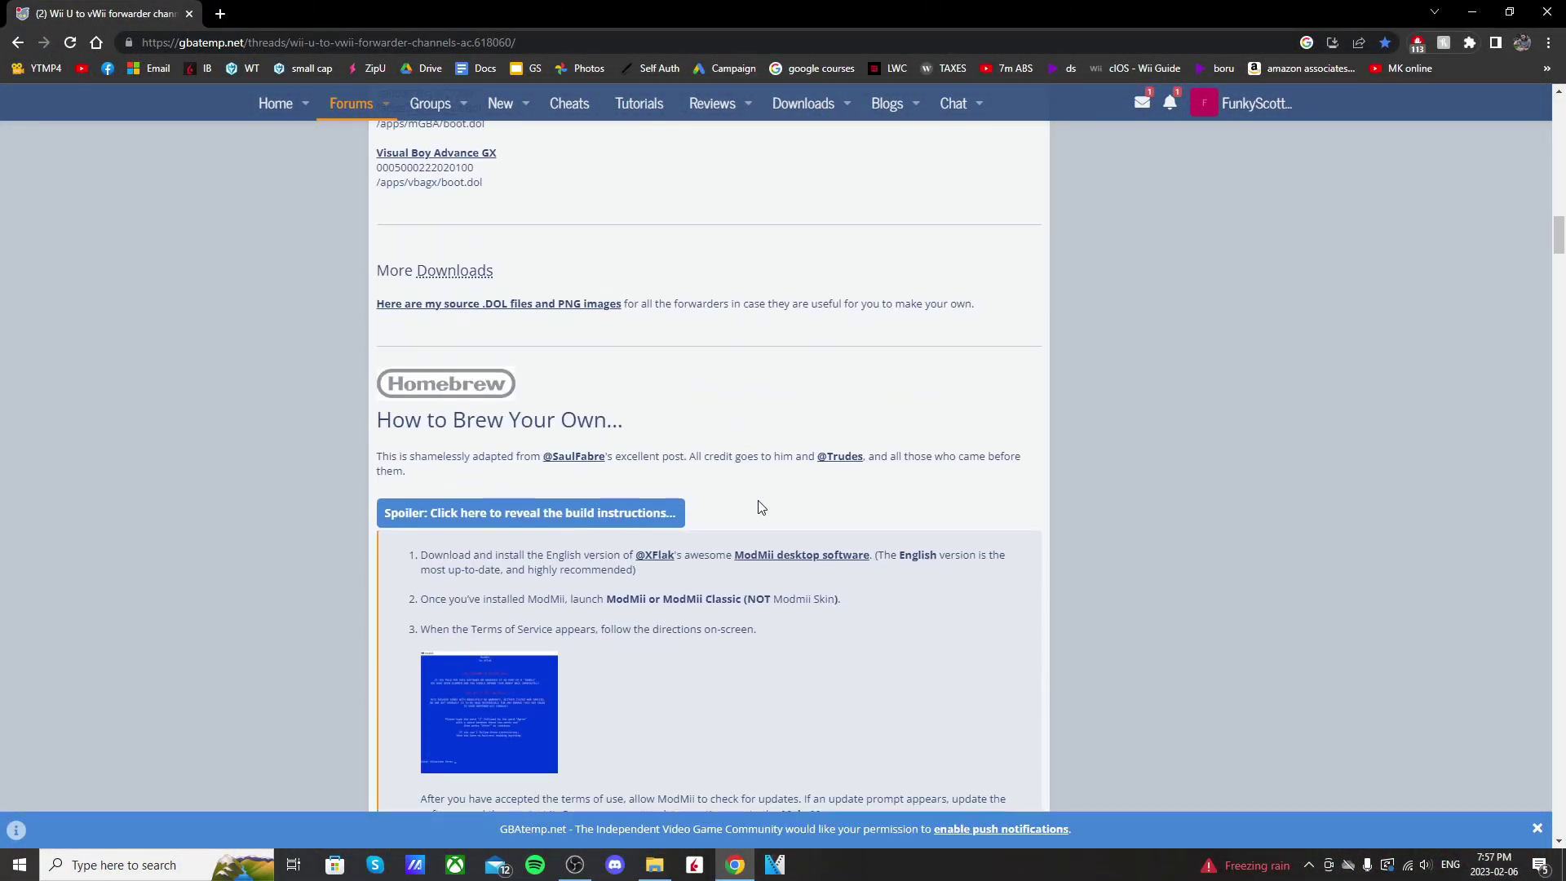
scroll(705, 437, down, 1)
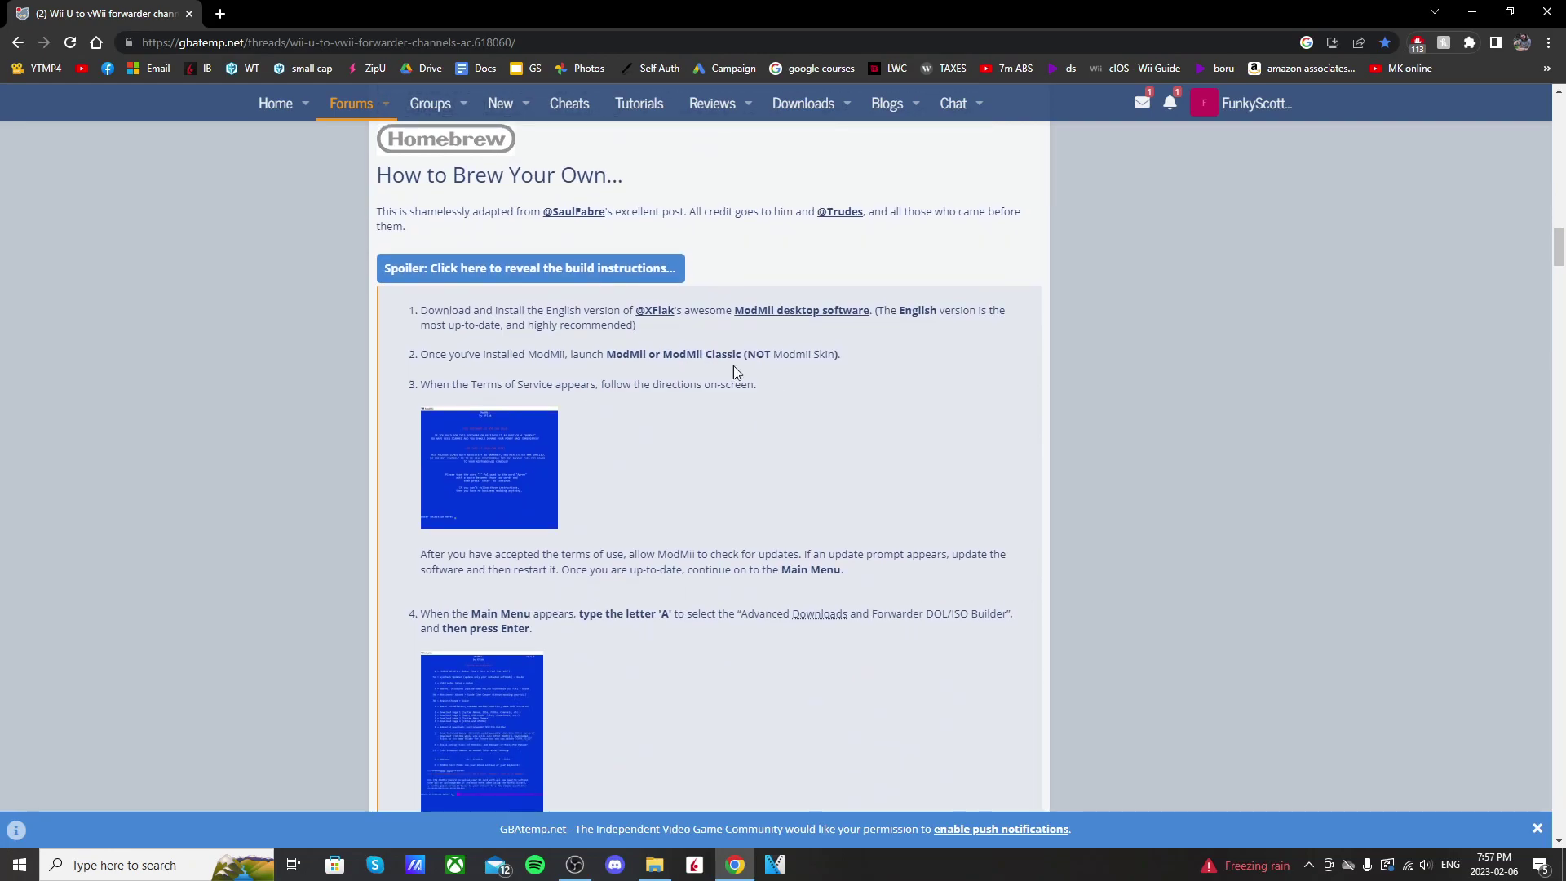
double_click(625, 354)
click(742, 458)
scroll(902, 463, down, 2)
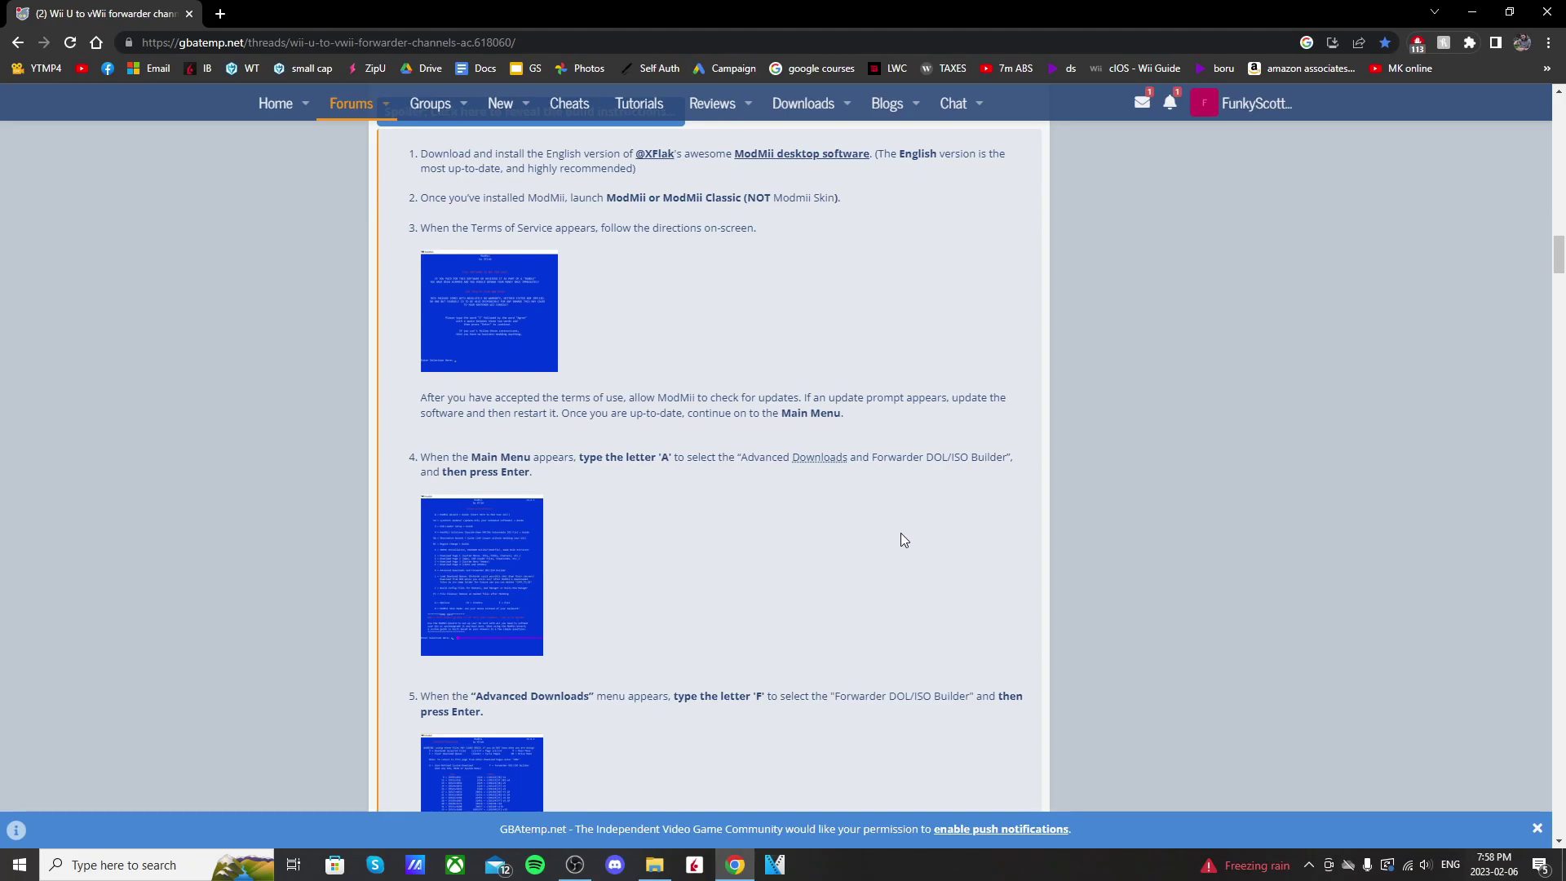
Step: Reopen the custom Wii U forwarder list in a new tab and follow its WiiSXRX link
key(ctrl+shift+t)
scroll(1230, 429, down, 12)
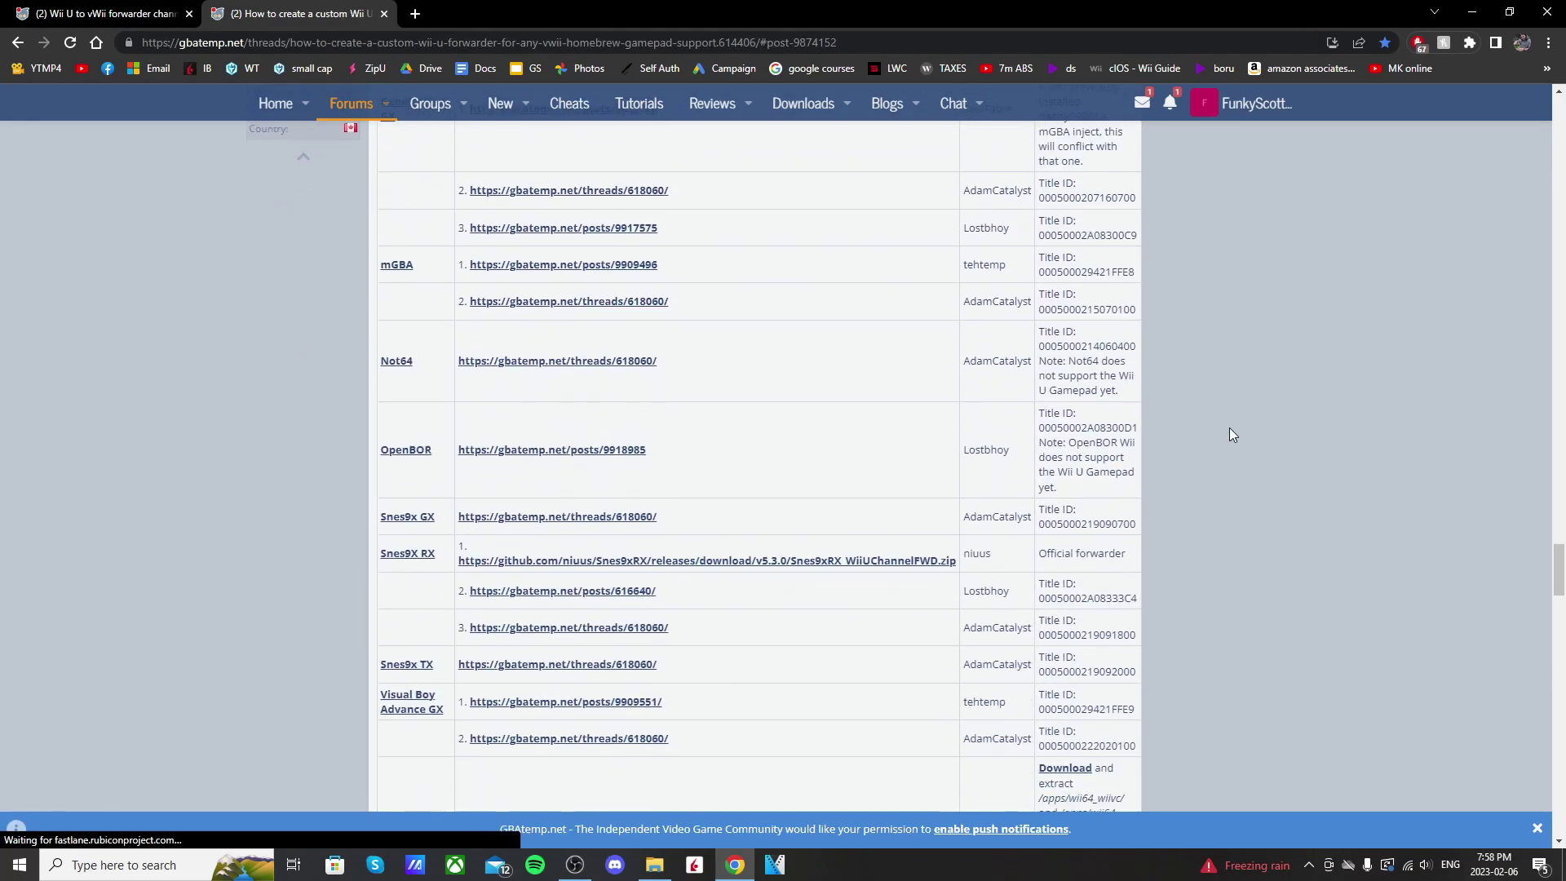
scroll(1230, 429, down, 4)
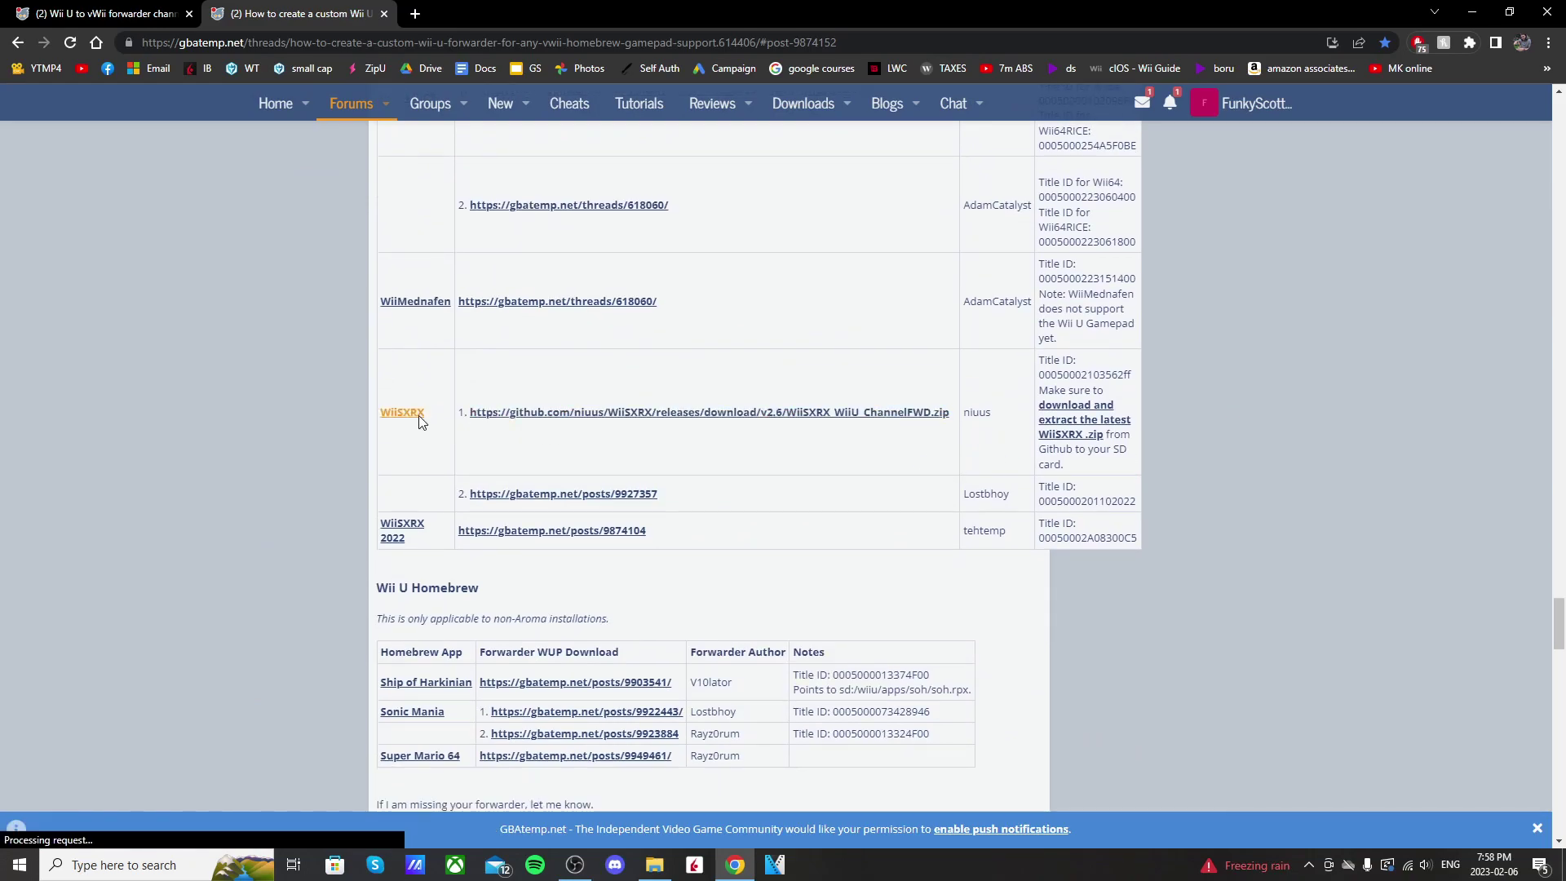
click(419, 423)
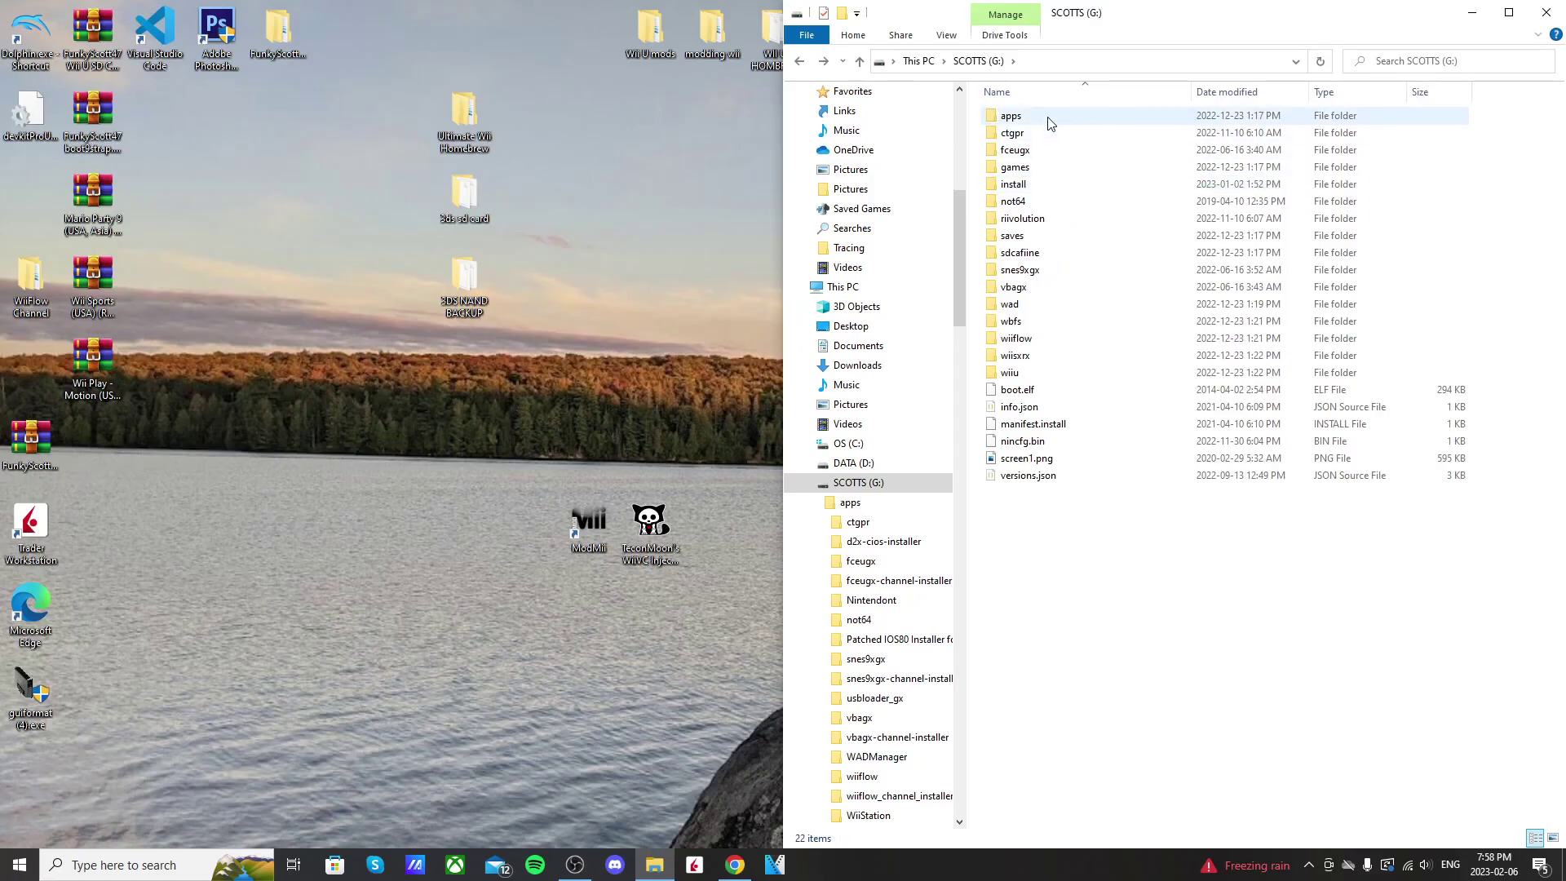
Step: Check that the apps\WiiStation folder on the G: drive contains boot.dol
double_click(1052, 115)
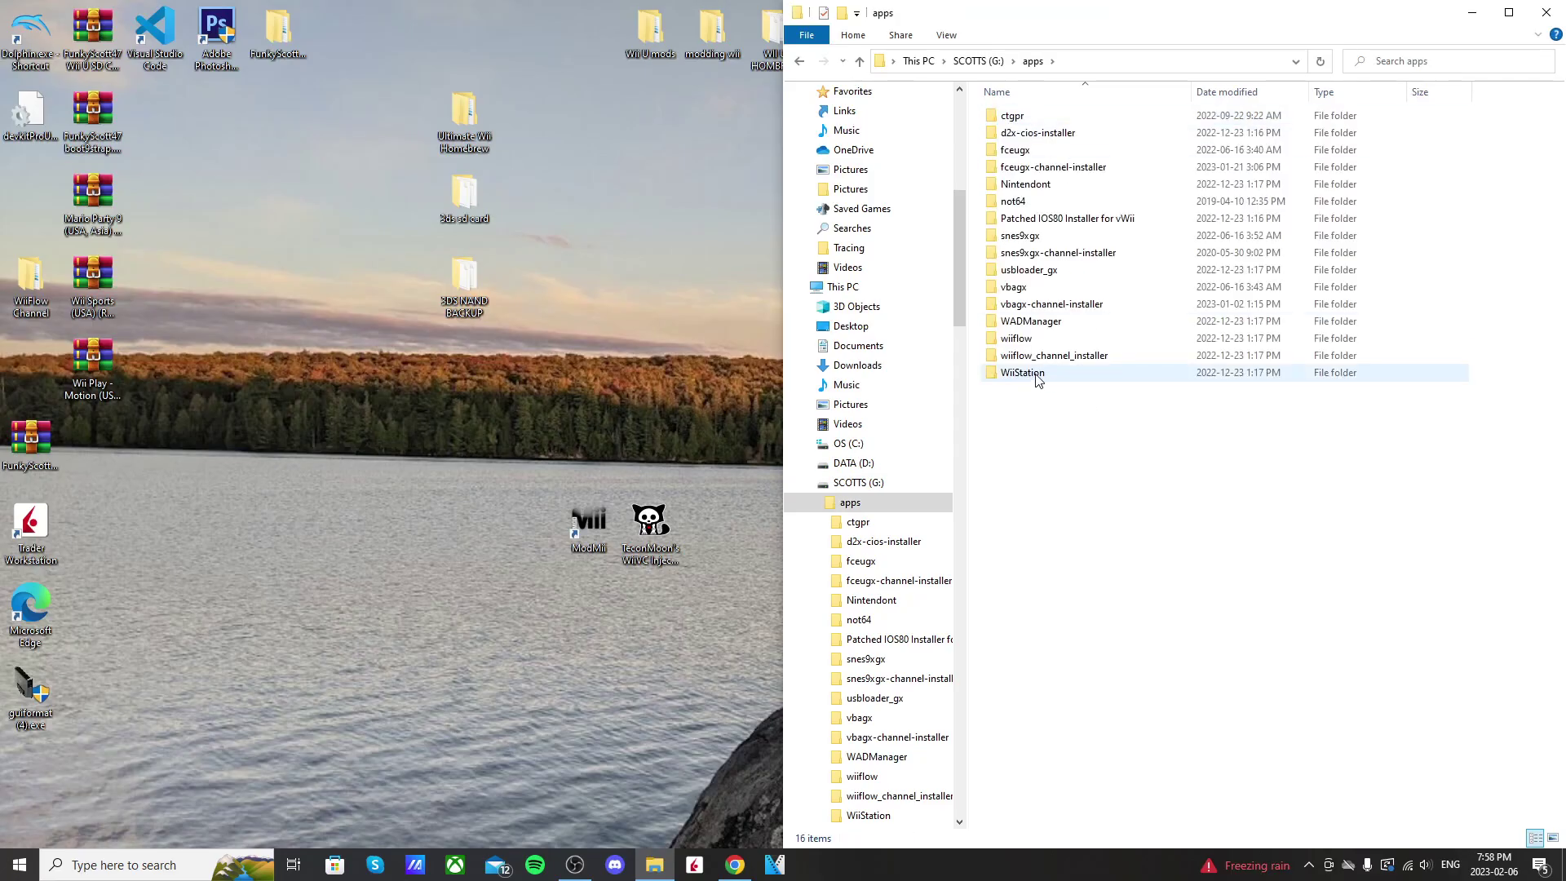
double_click(1059, 380)
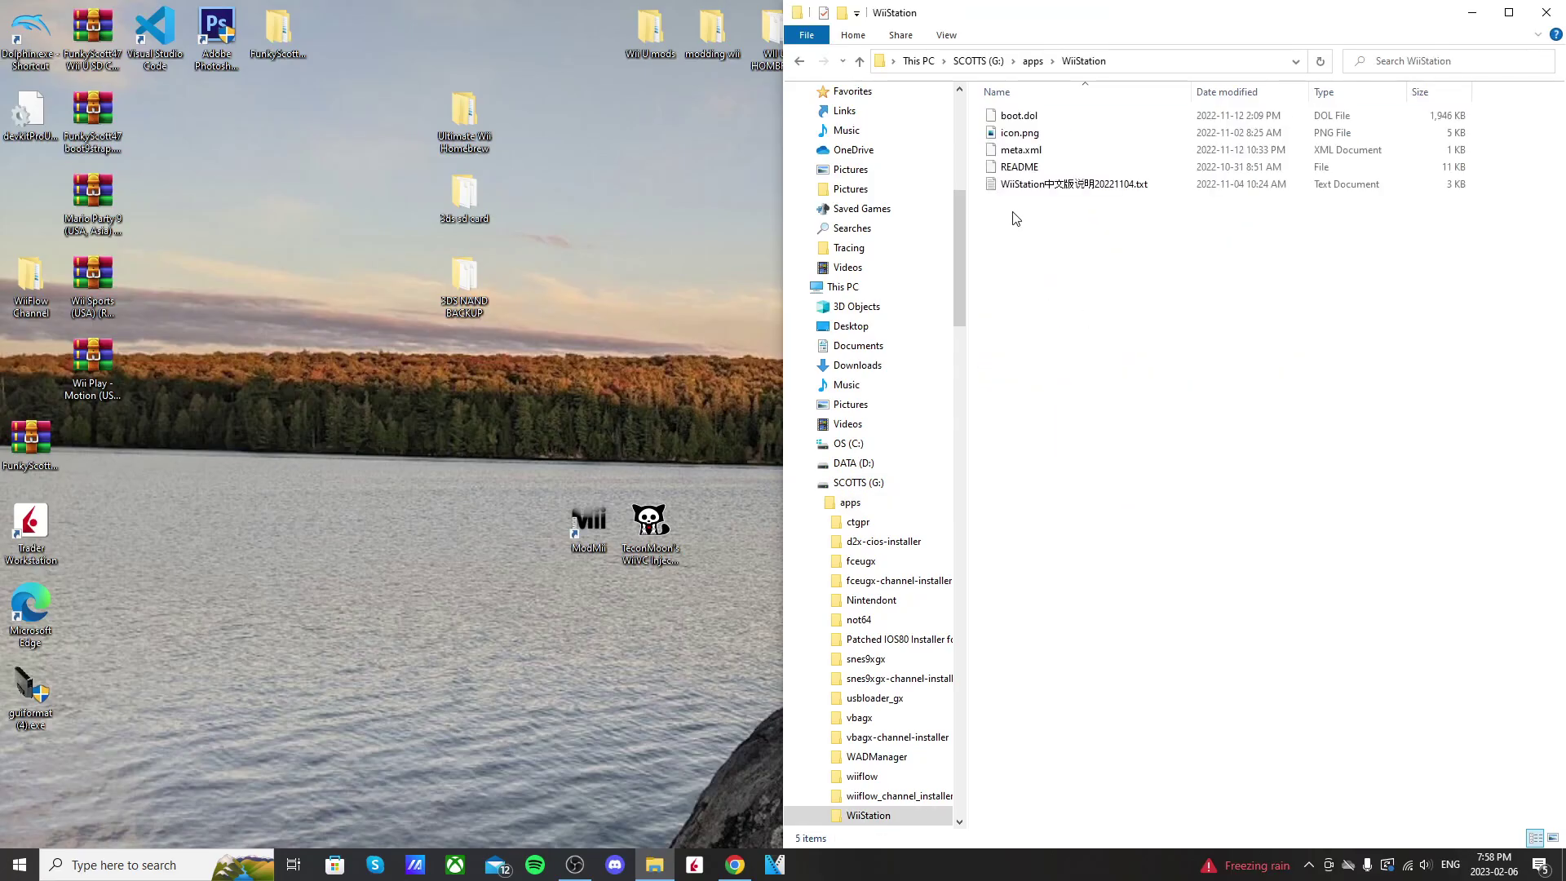
click(799, 61)
click(1088, 505)
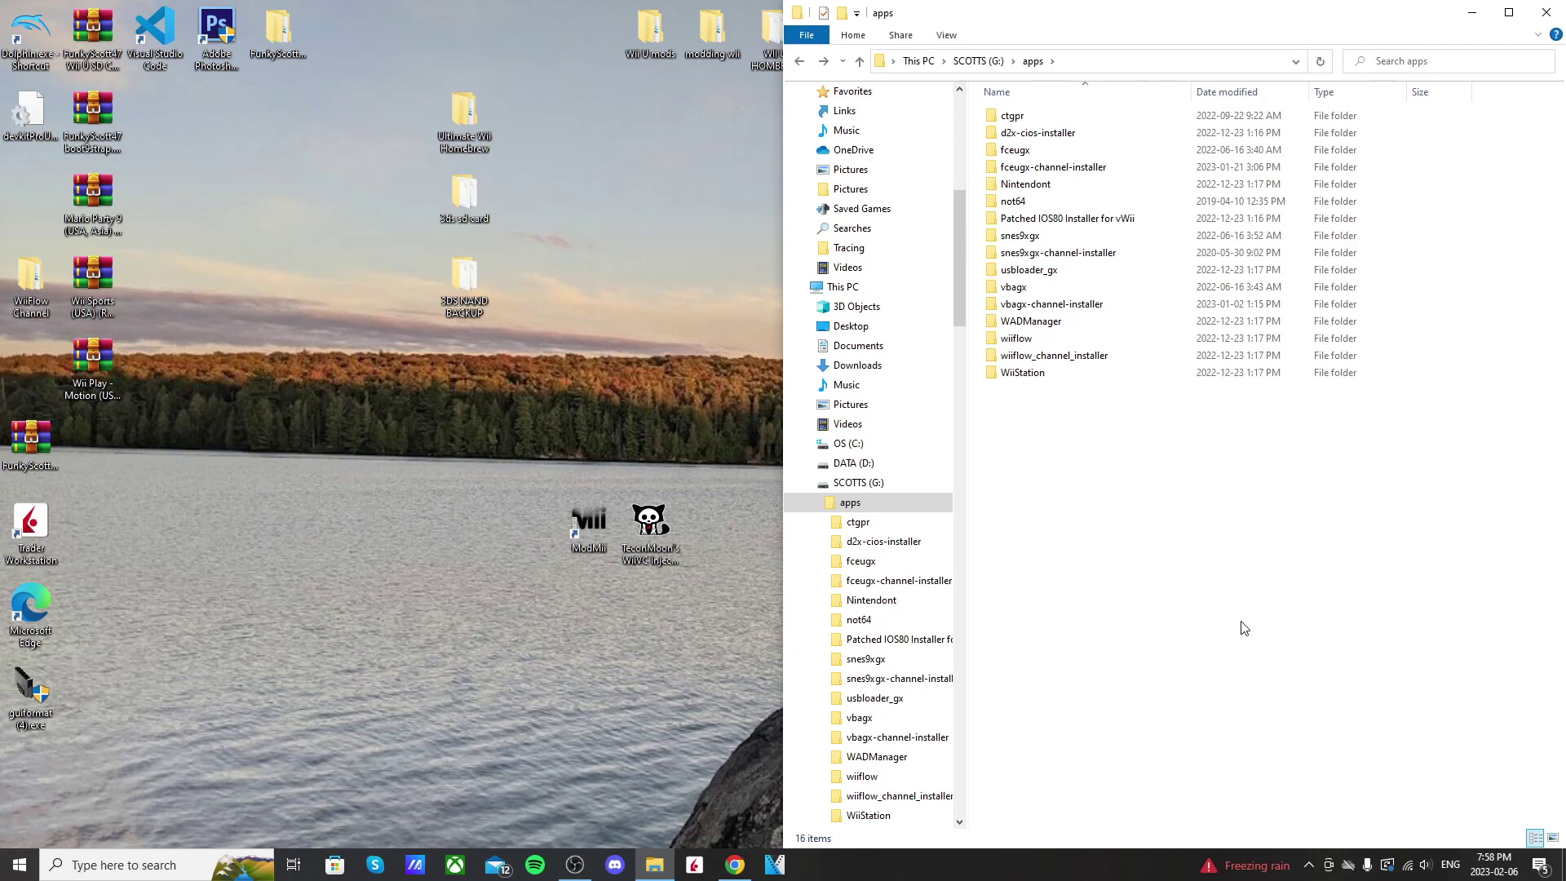
Step: Return to the G:\ drive root and launch ModMii from the desktop
key(alt+Up)
right_click(1137, 612)
click(1097, 636)
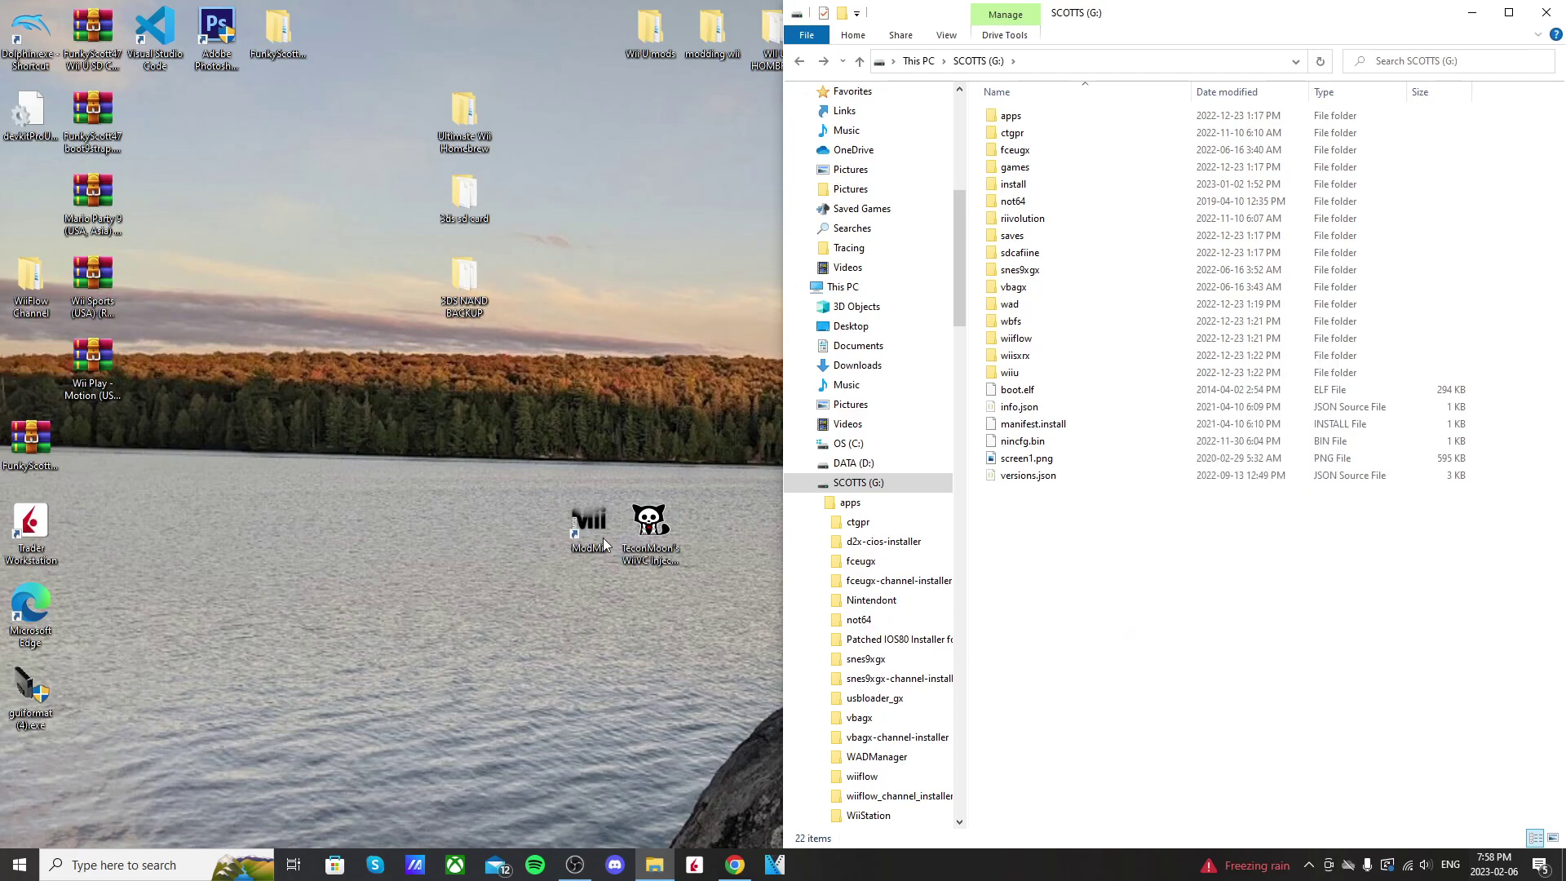
drag(612, 535, 618, 369)
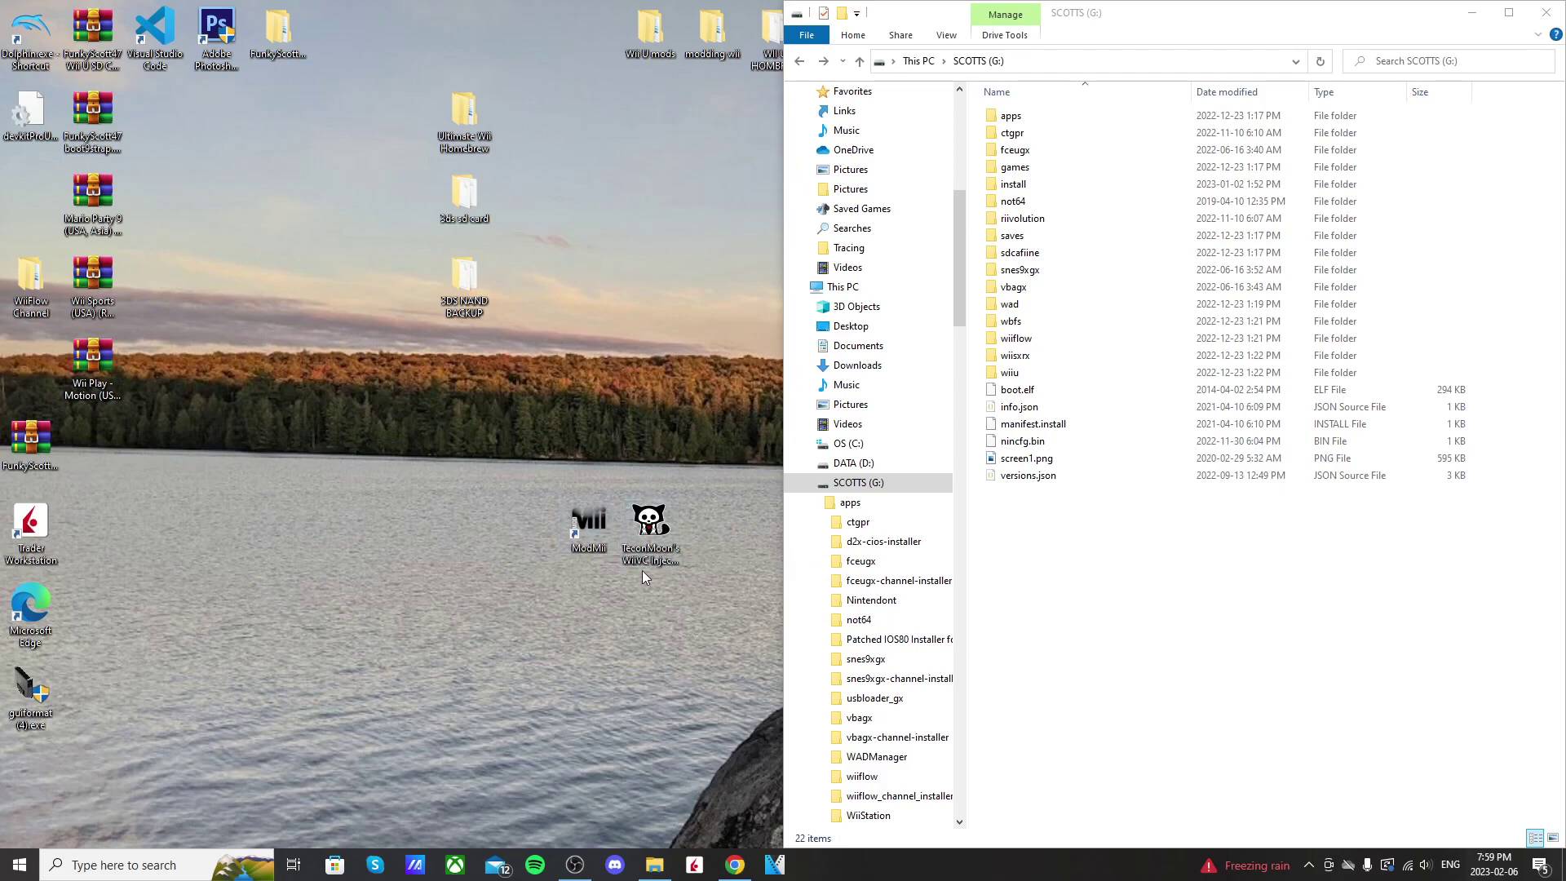
click(644, 566)
click(594, 541)
double_click(594, 541)
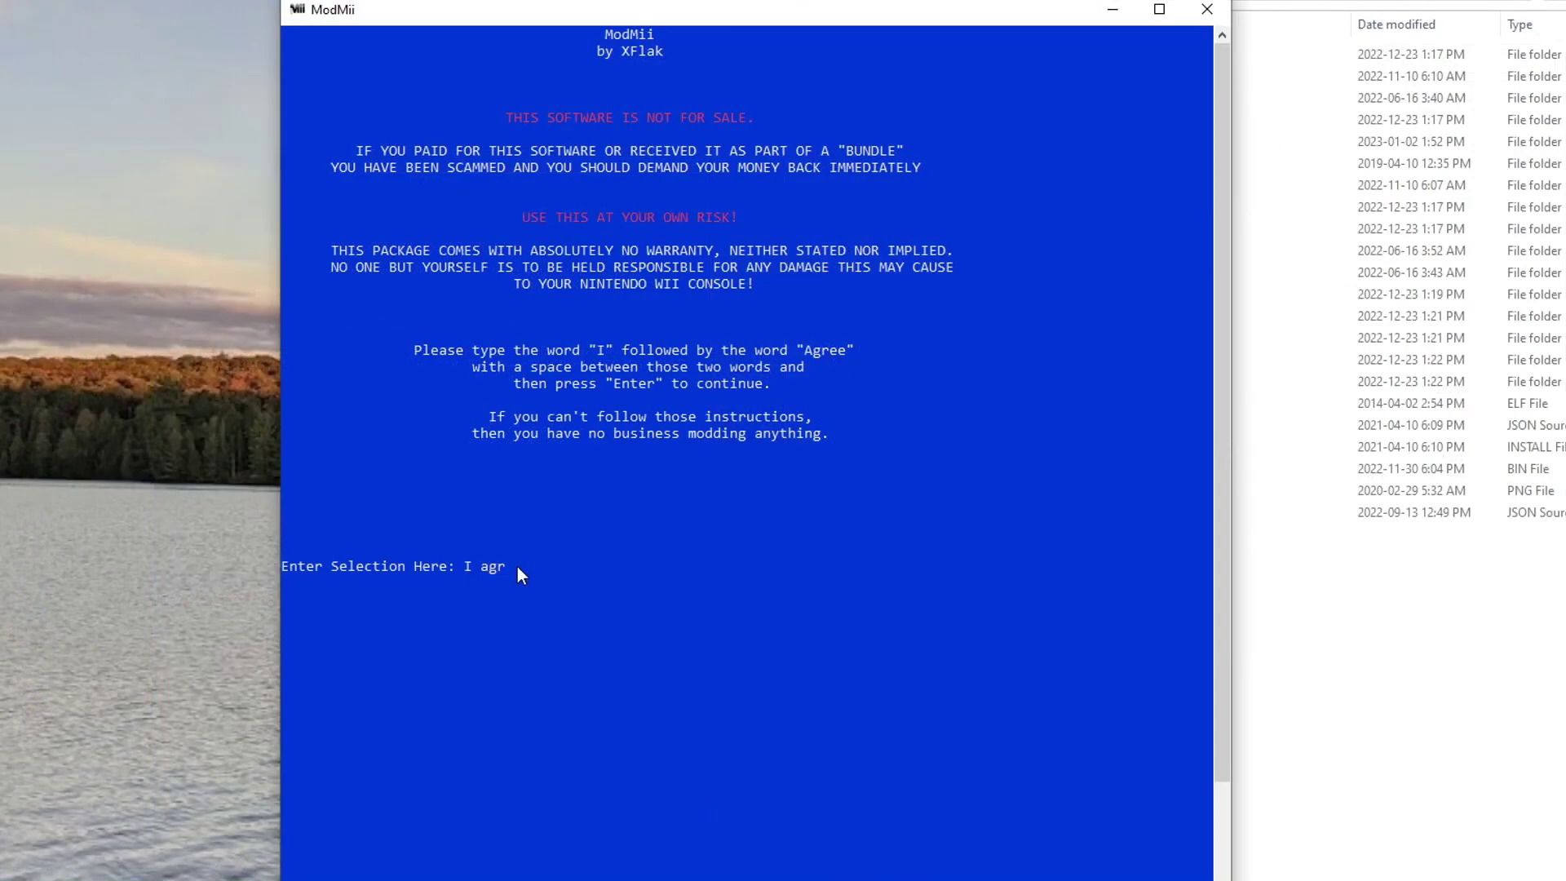
Step: Accept ModMii's terms with 'I agree', then choose A and F for the Forwarder DOL/ISO Builder
text(I agree)
key(Return)
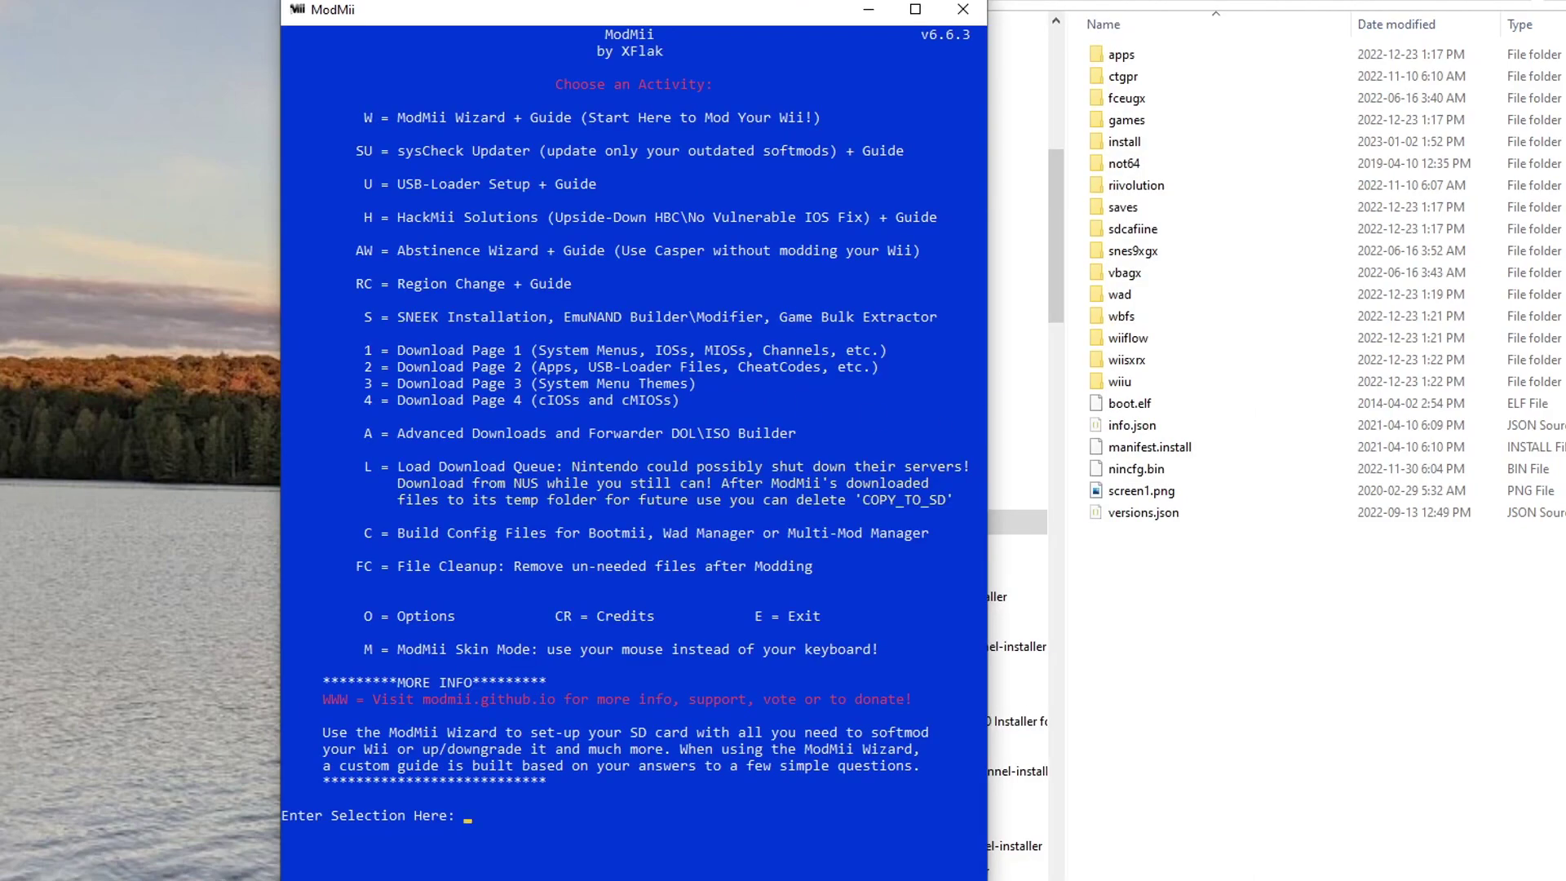
text(a)
key(Return)
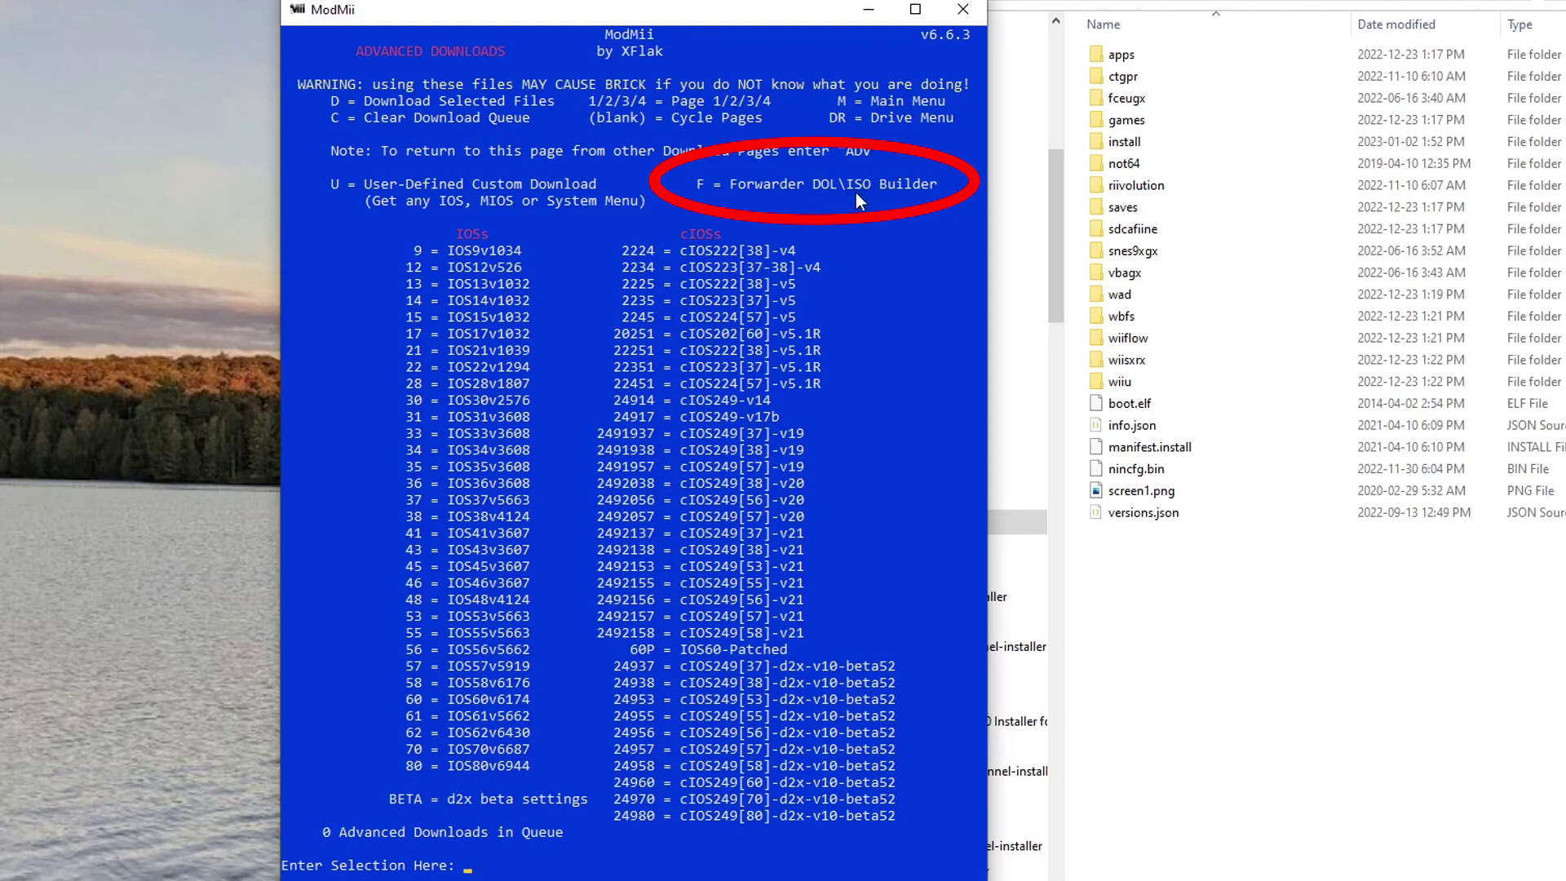
text(f)
key(Return)
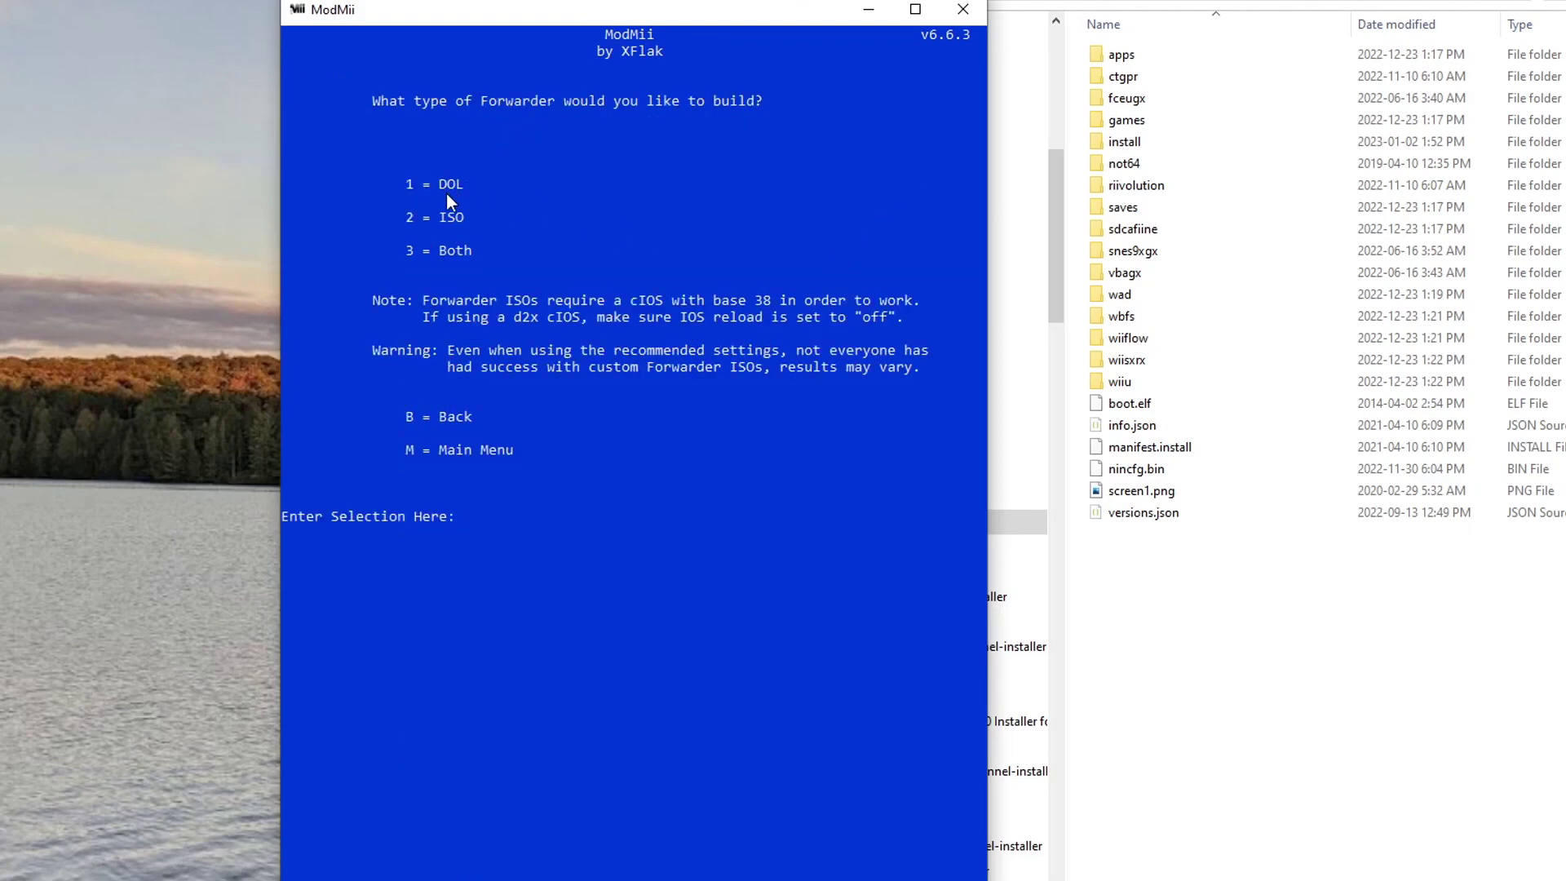
Step: Recheck the WiiStation folder under apps on the SD card in Explorer
double_click(1157, 54)
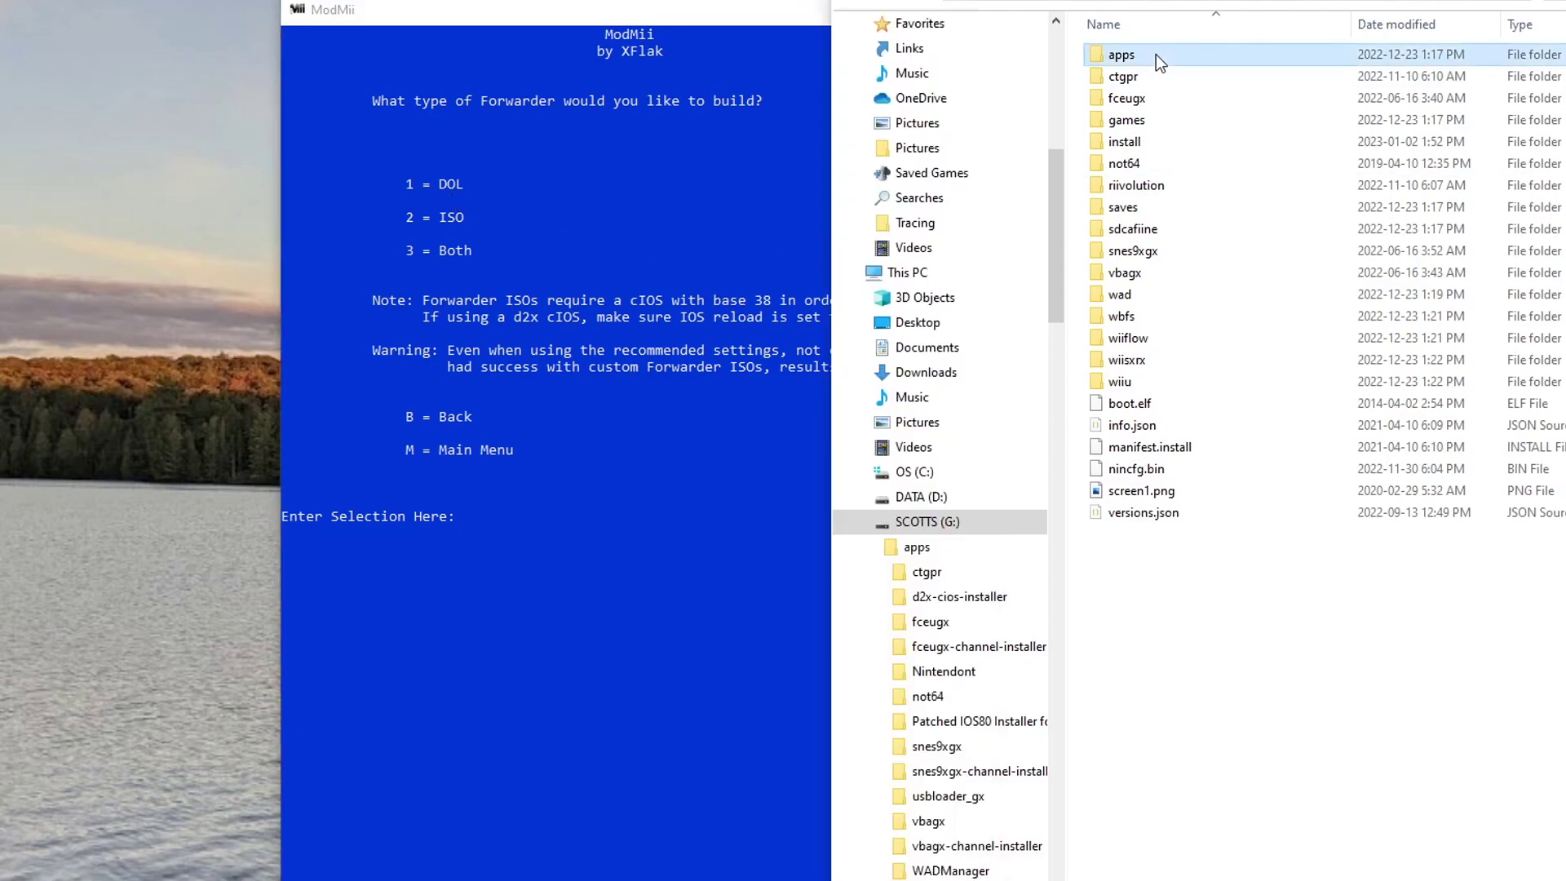
click(1157, 385)
double_click(1157, 385)
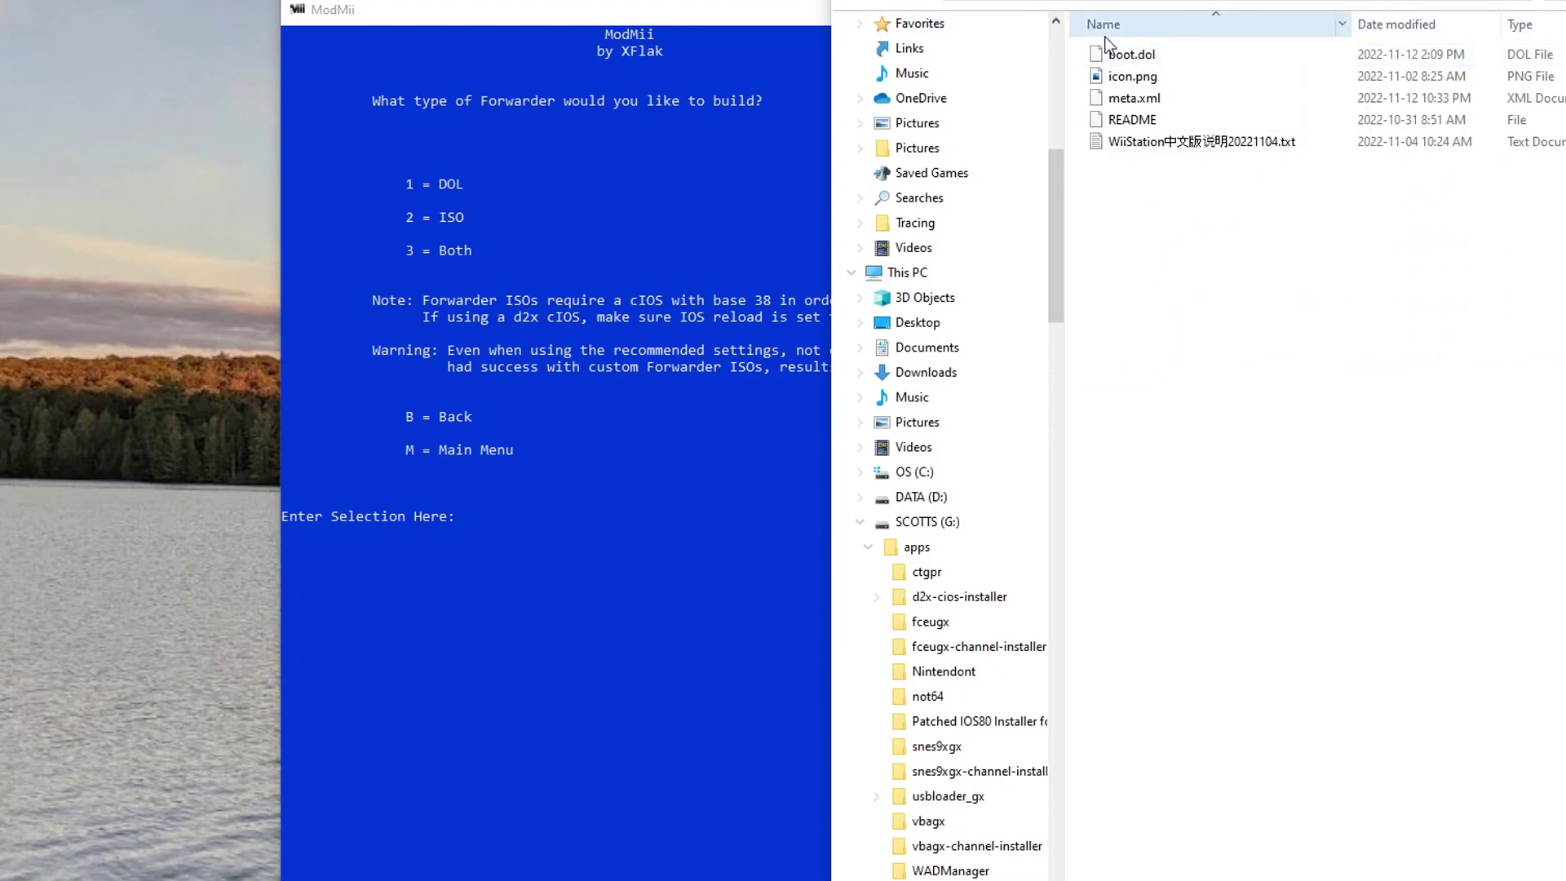
click(917, 546)
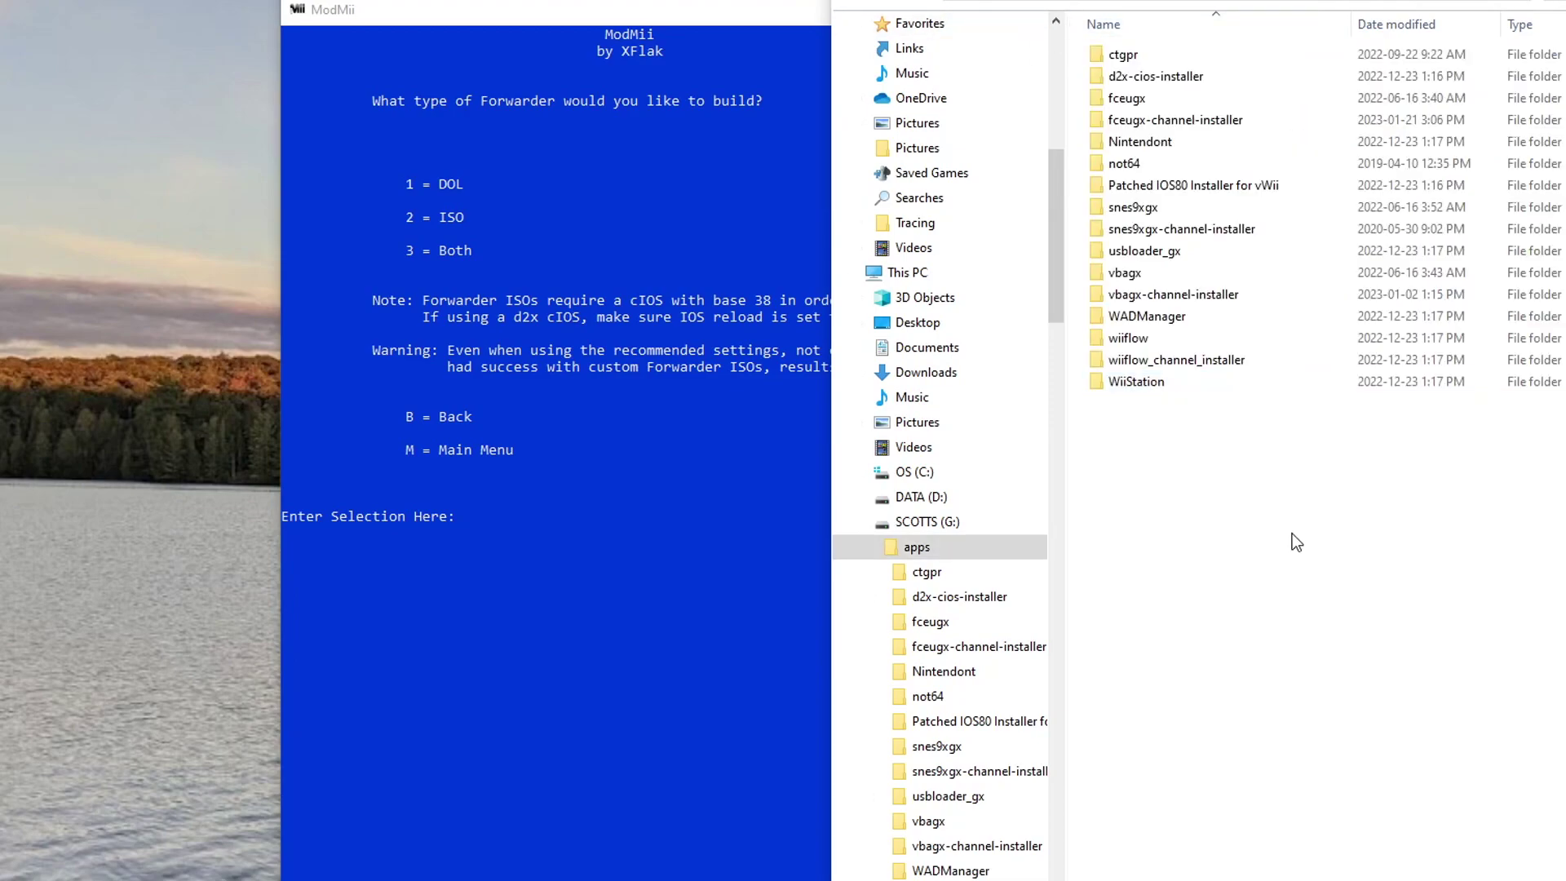
Step: In ModMii, choose option 1 for a DOL forwarder, then 1 for SD\USB Forwarder
click(528, 41)
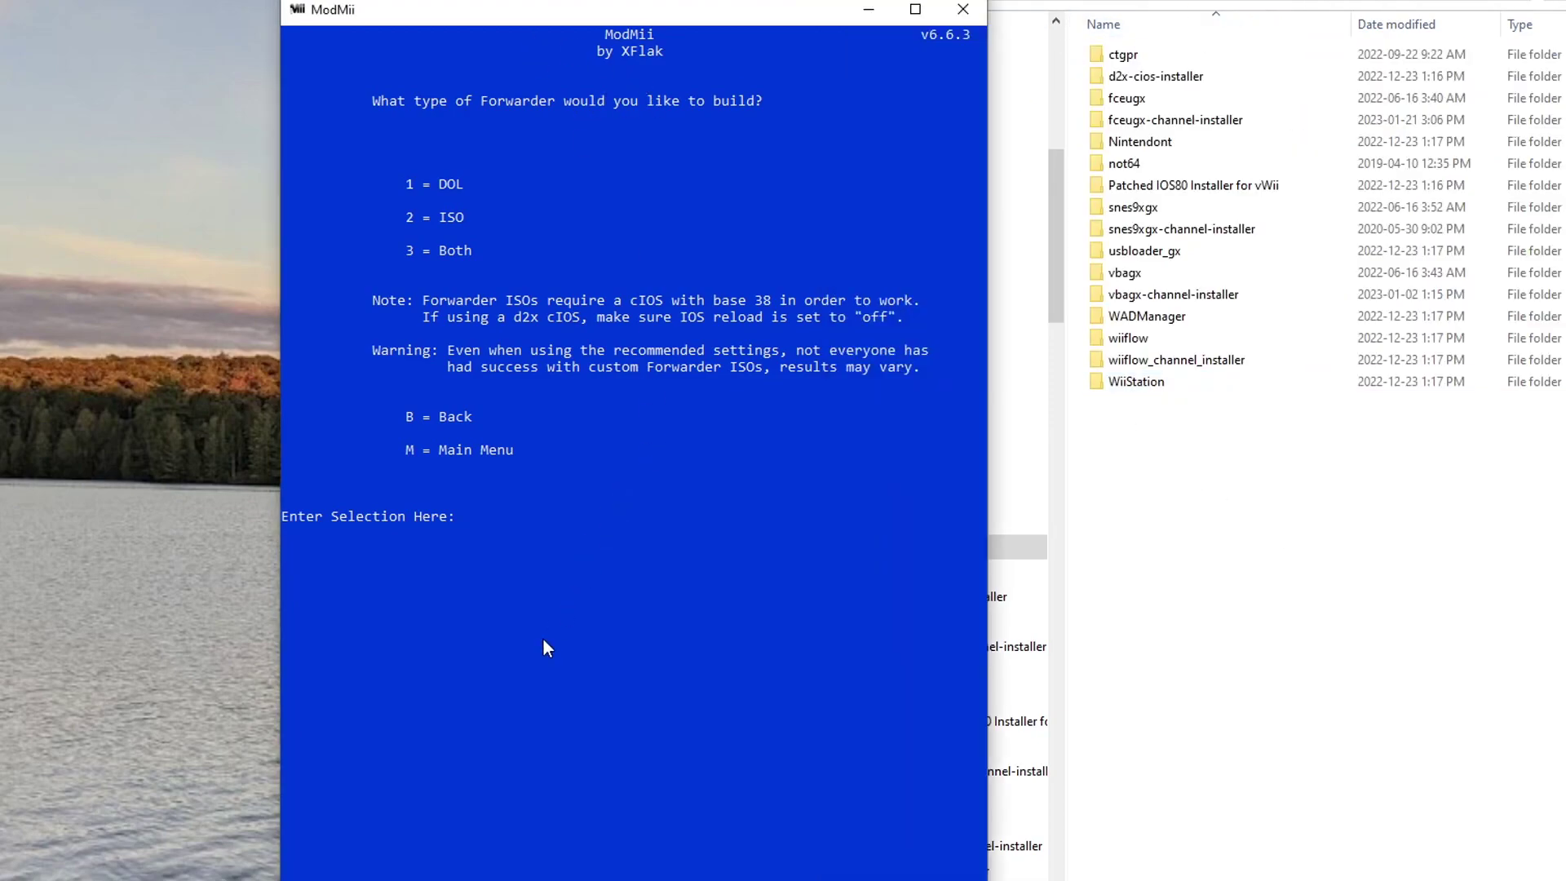
text(1)
key(Return)
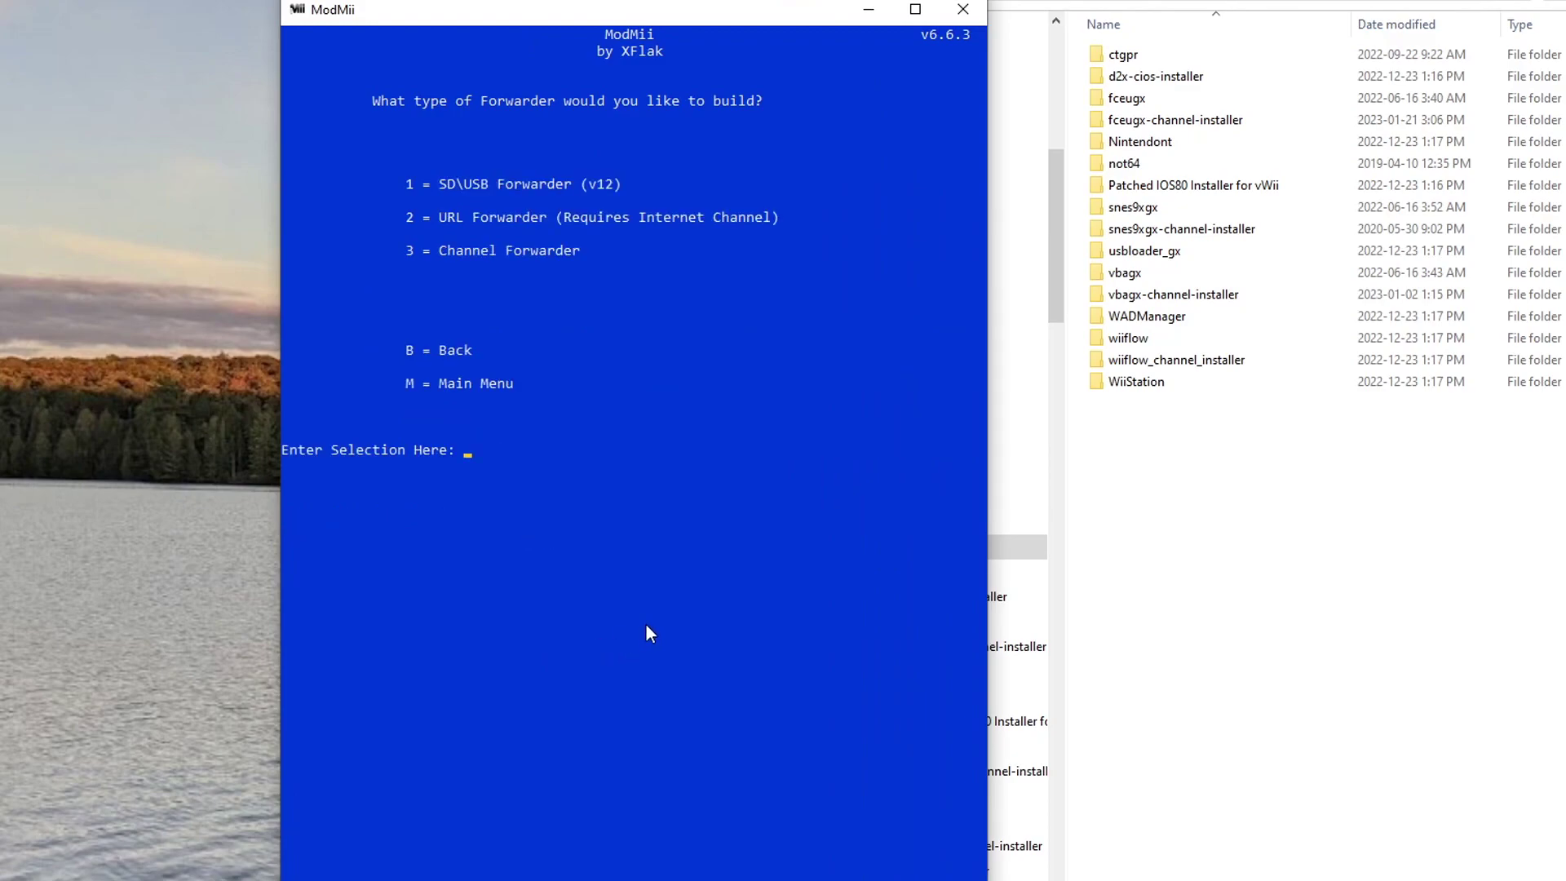
text(1)
key(Return)
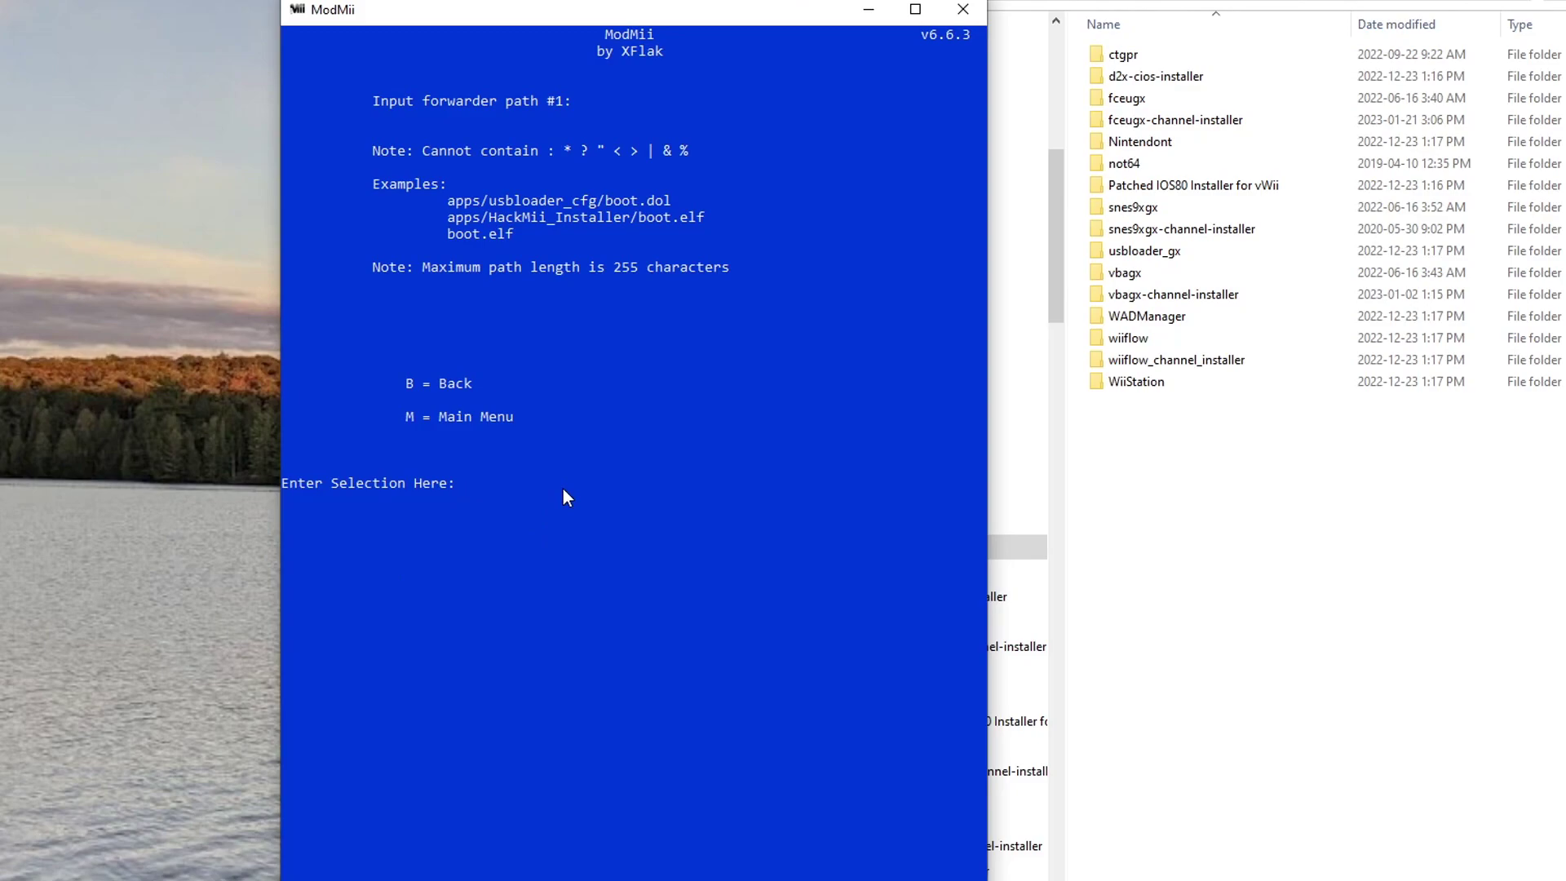
Step: Enter the forwarder path apps/wiistation/boot.dol, adding the missing 's' in apps
text(app/wiistation/boot.dol)
click(492, 483)
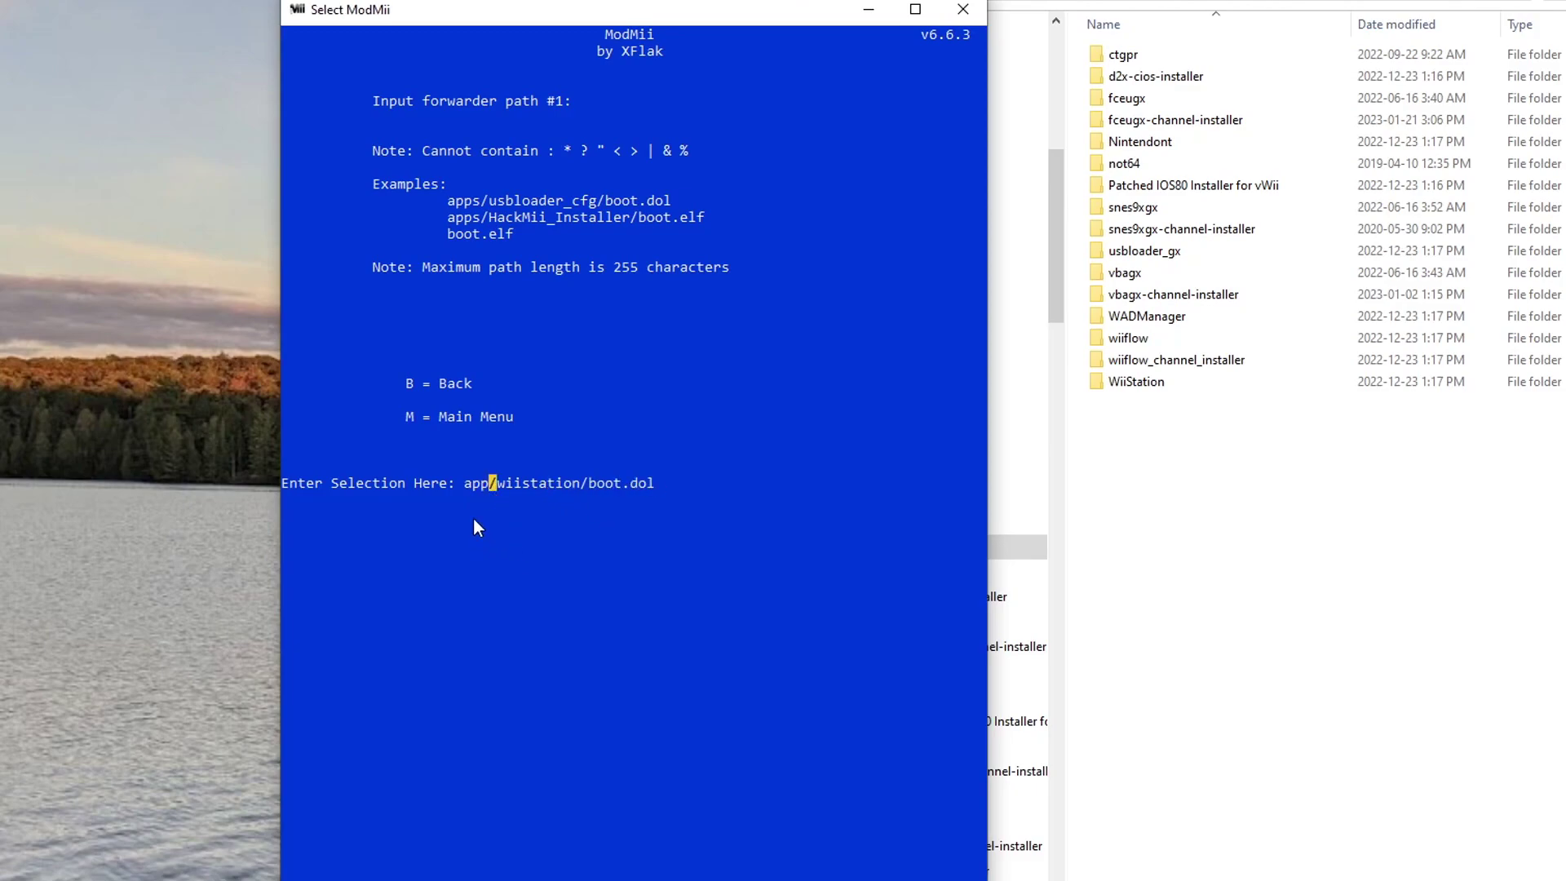
key(Escape)
key(Left)
key(Left)
key(Left)
key(Left)
key(Left)
key(Left)
key(Left)
key(Left)
key(Left)
key(Left)
key(Left)
key(Left)
key(Left)
key(Left)
key(Left)
key(Left)
key(Left)
key(Left)
key(Left)
key(Left)
text(s)
Step: Verify the WiiStation boot.dol location in Explorer, then accept it as path #1
click(662, 490)
click(1287, 455)
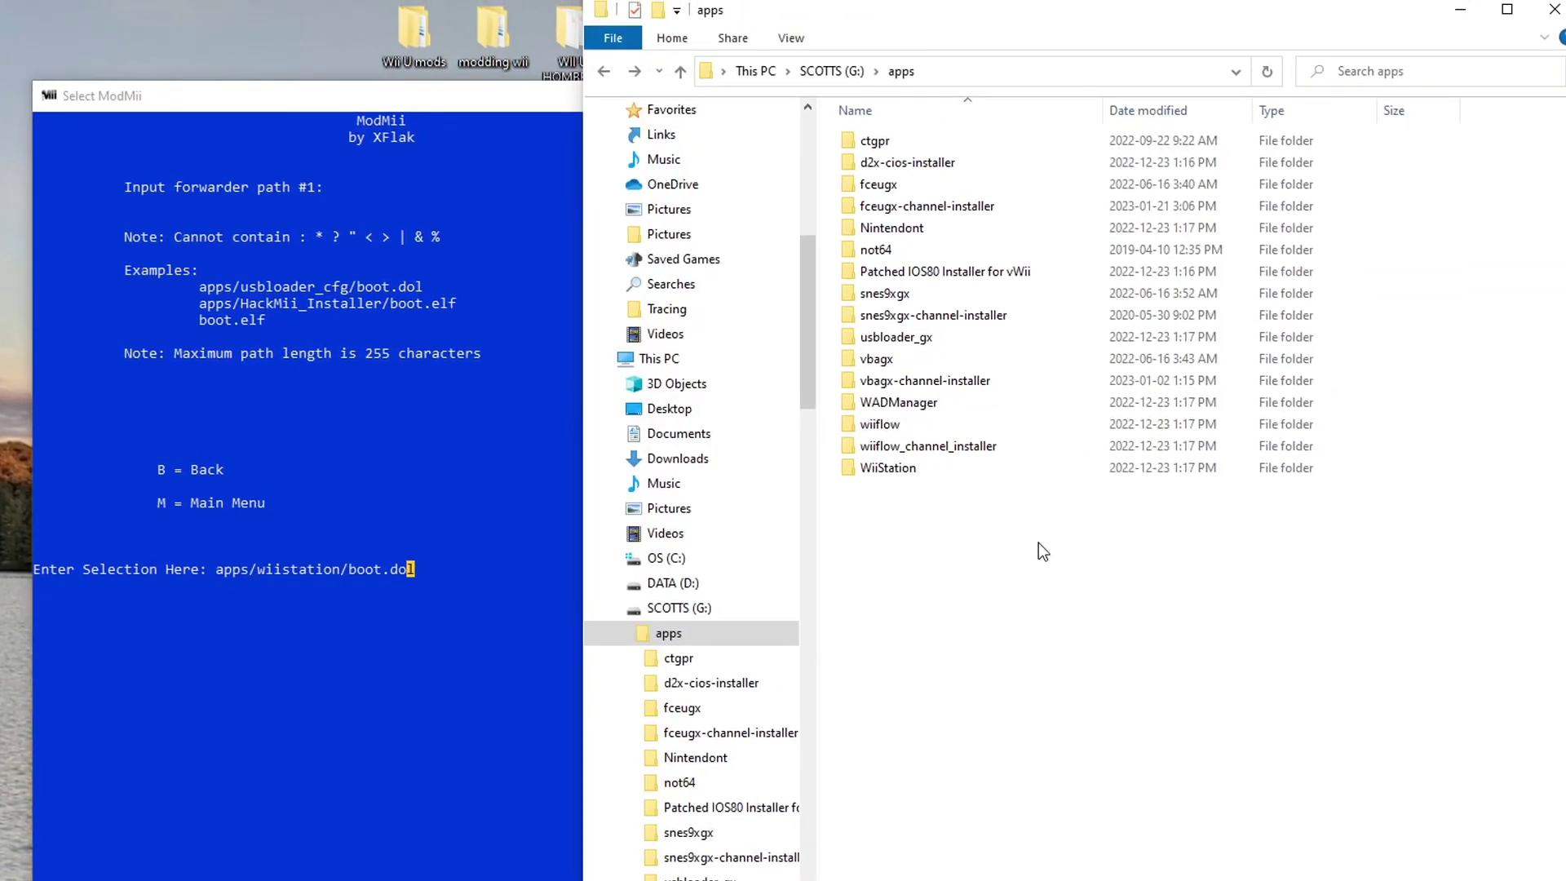
click(612, 71)
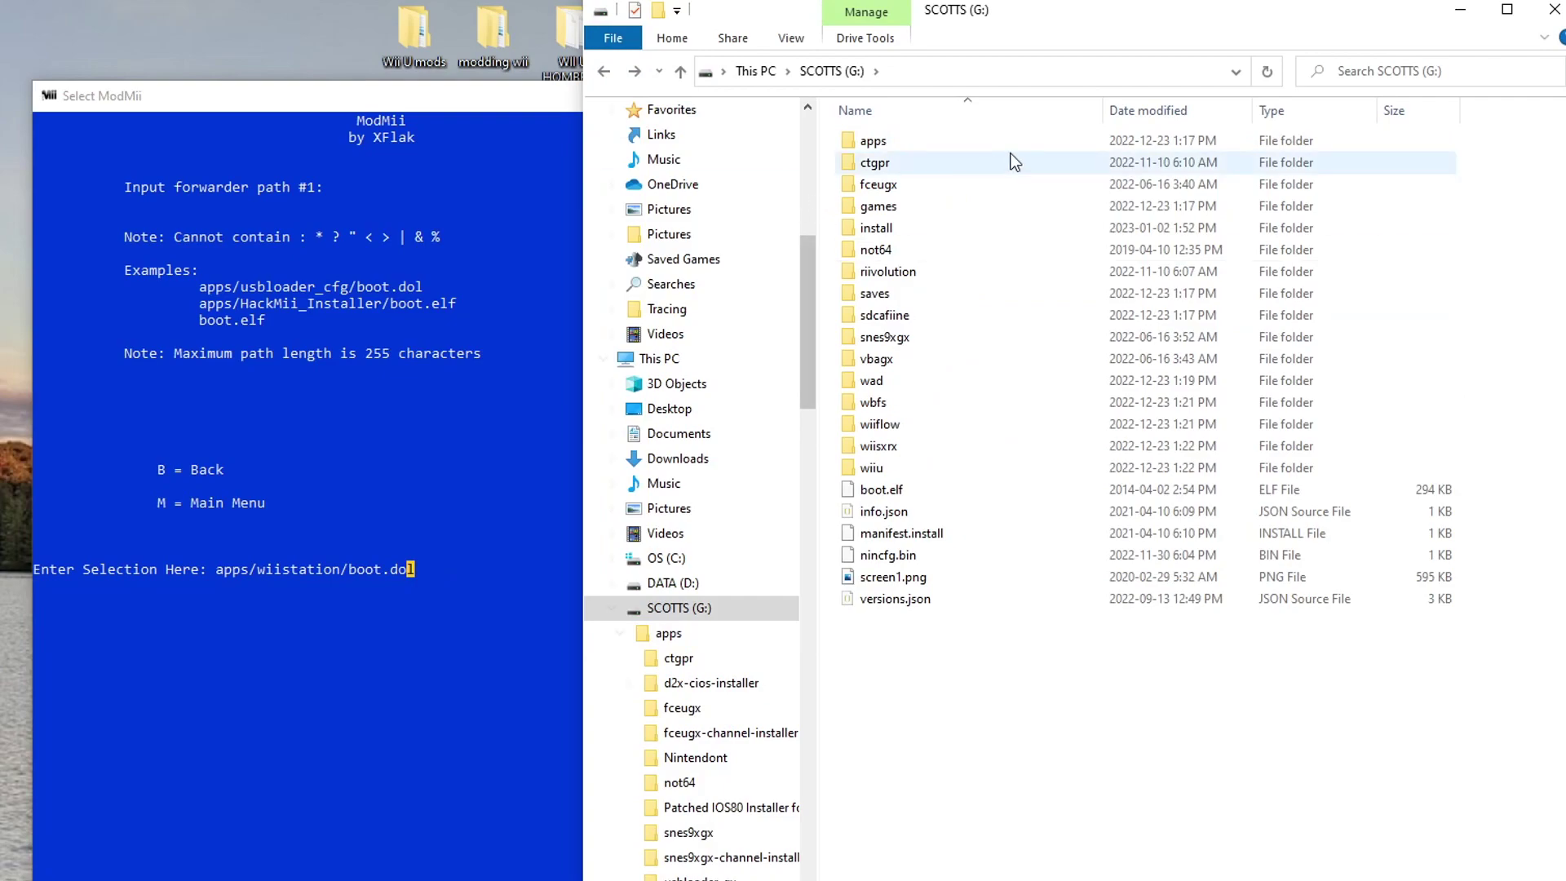
double_click(894, 140)
double_click(933, 472)
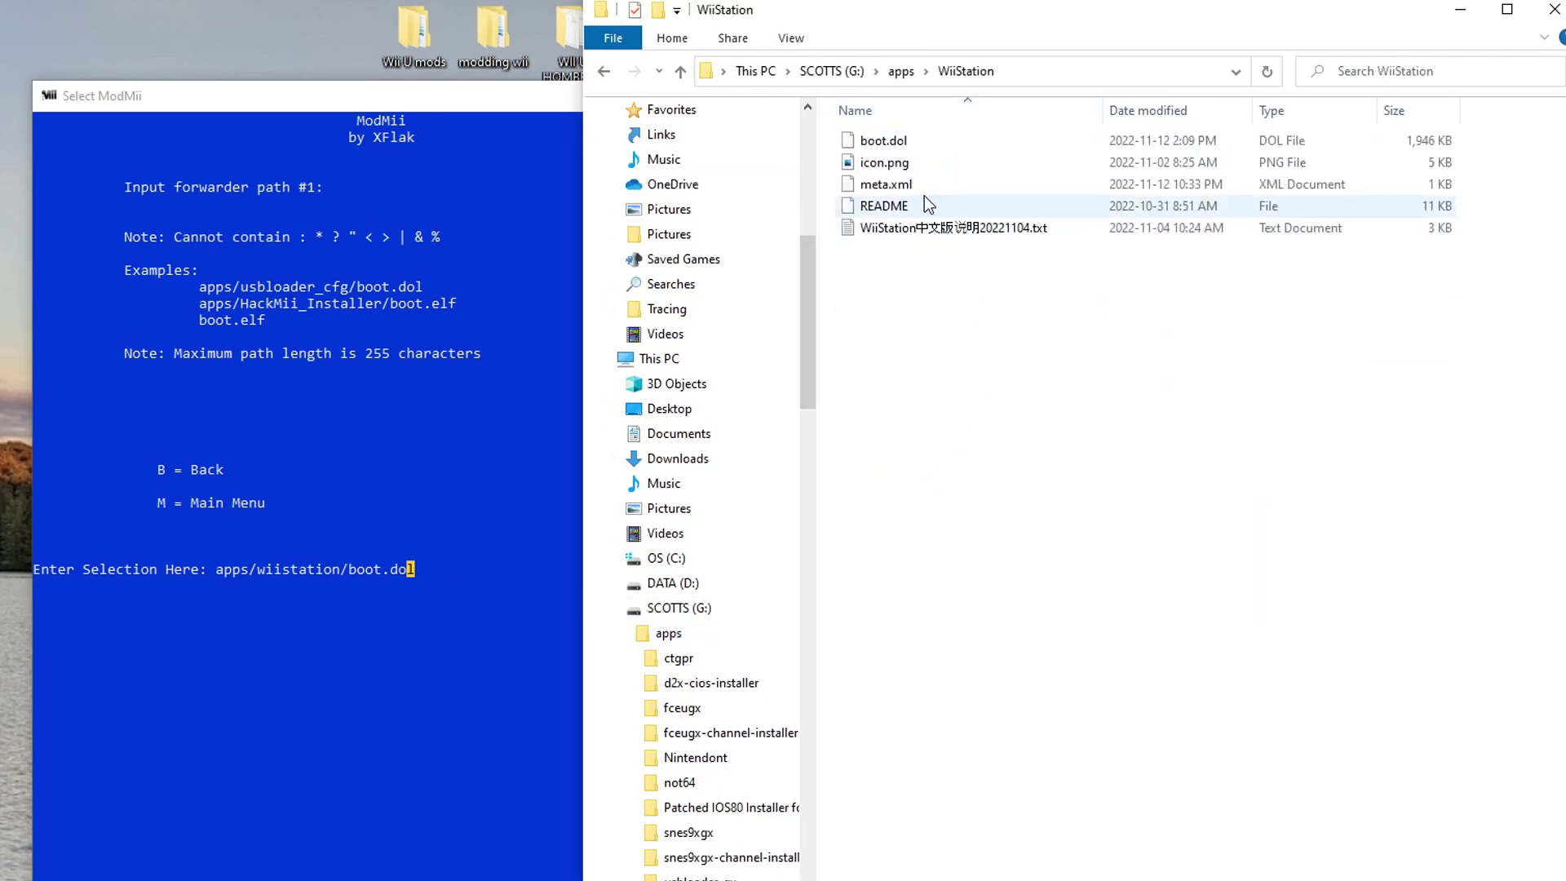
click(605, 70)
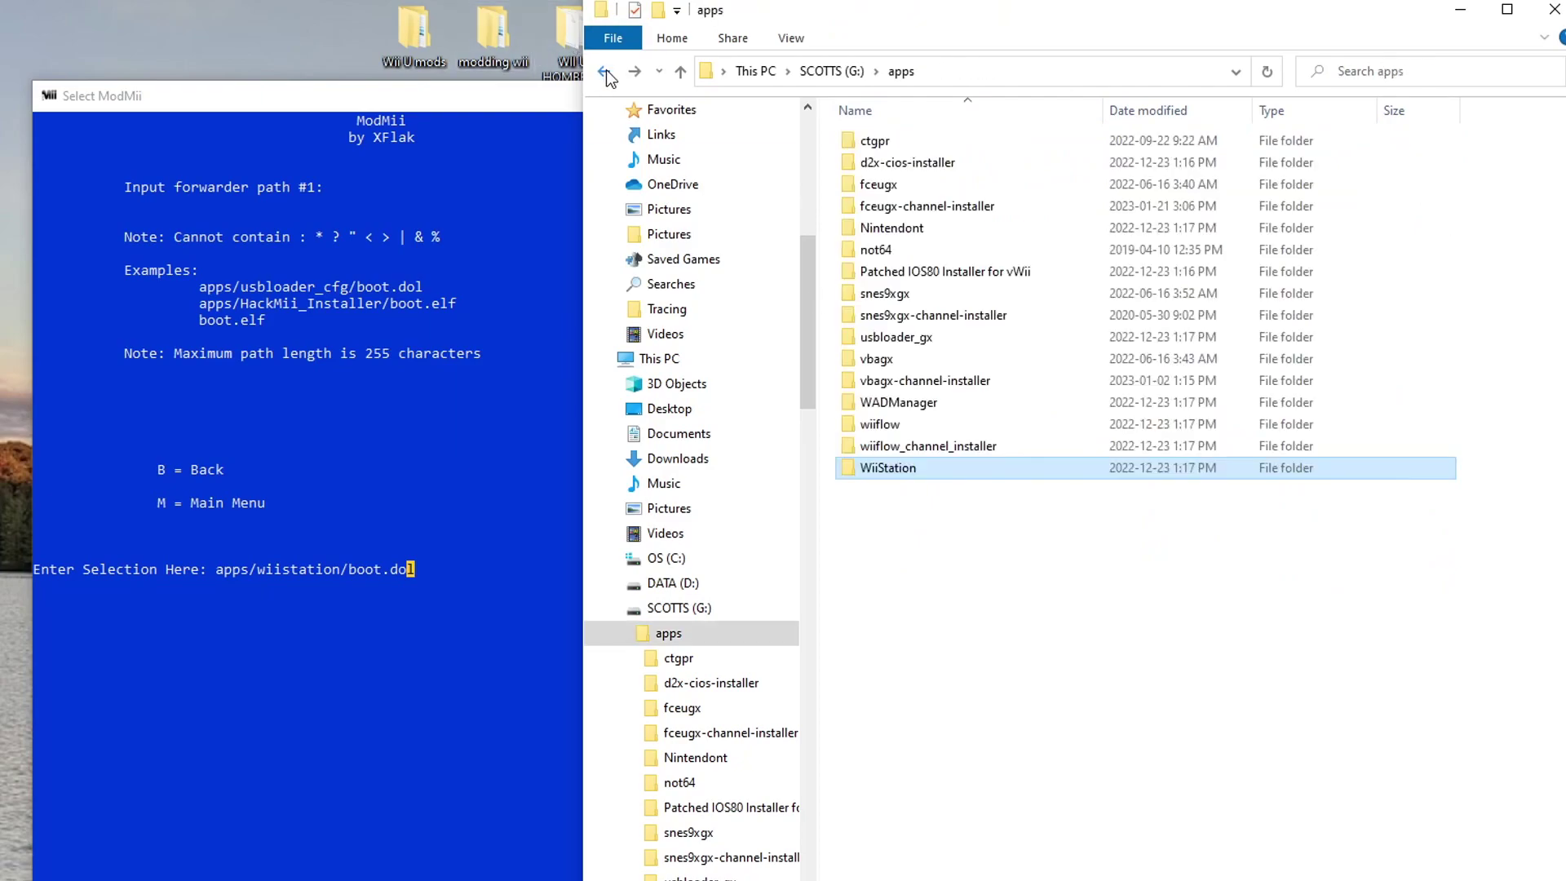
click(605, 70)
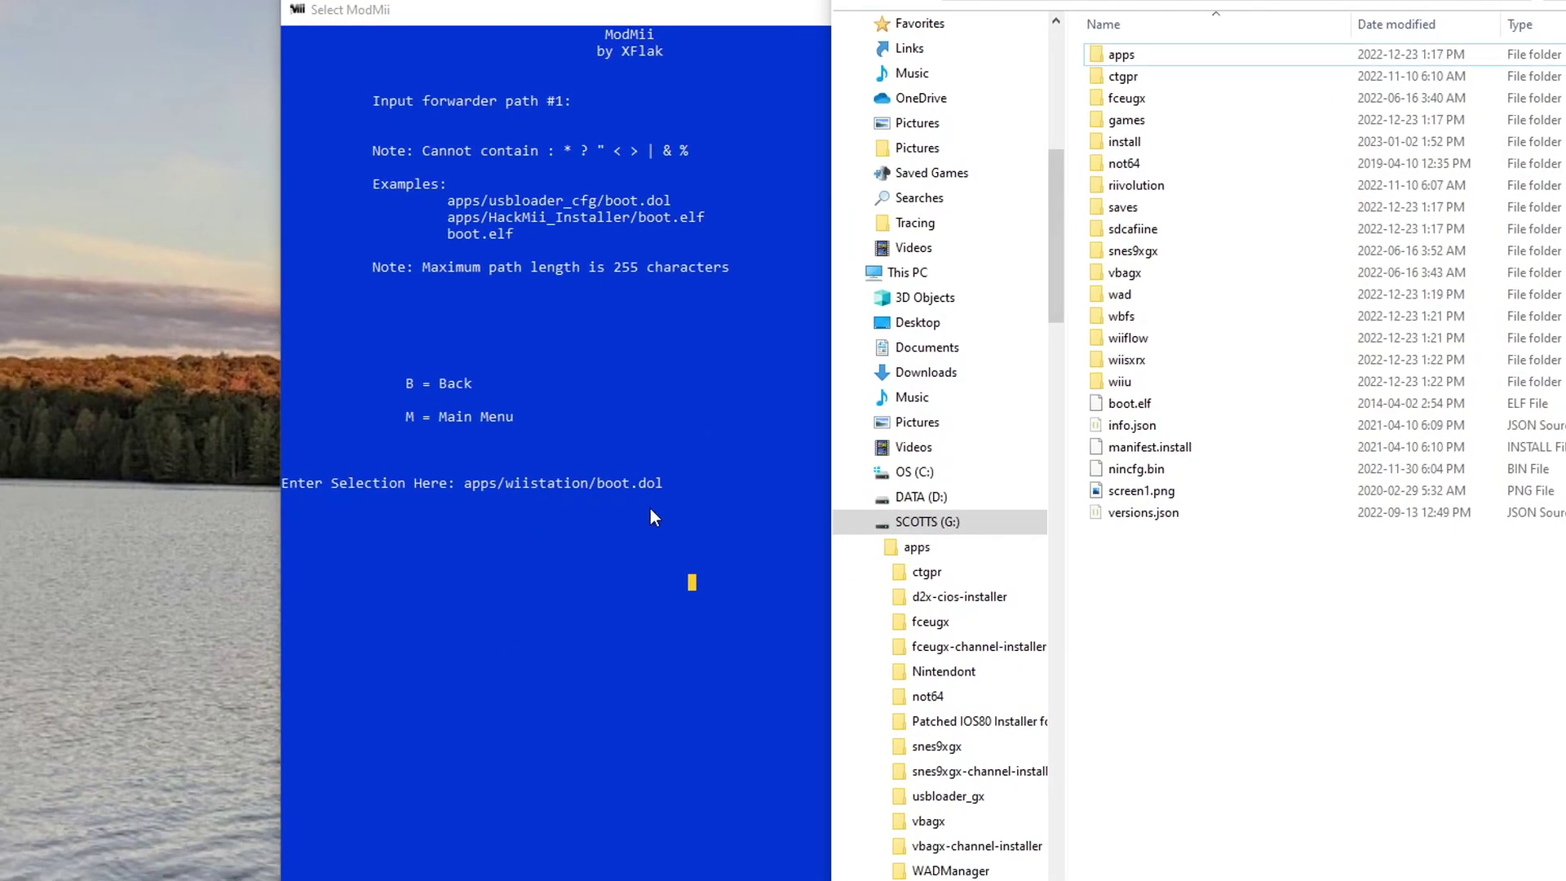
click(673, 486)
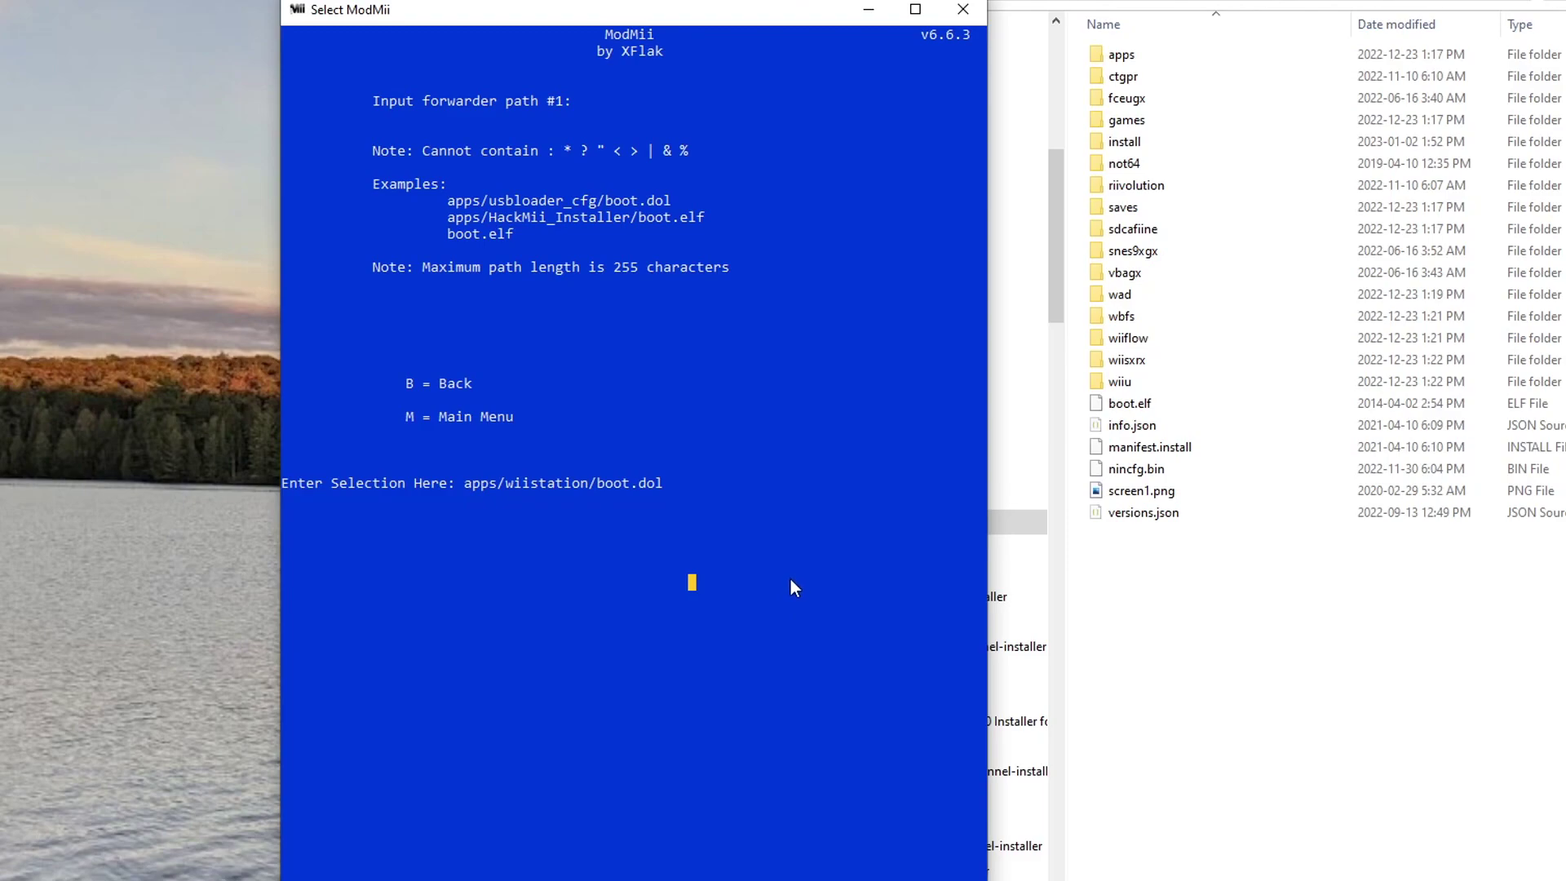
key(Return)
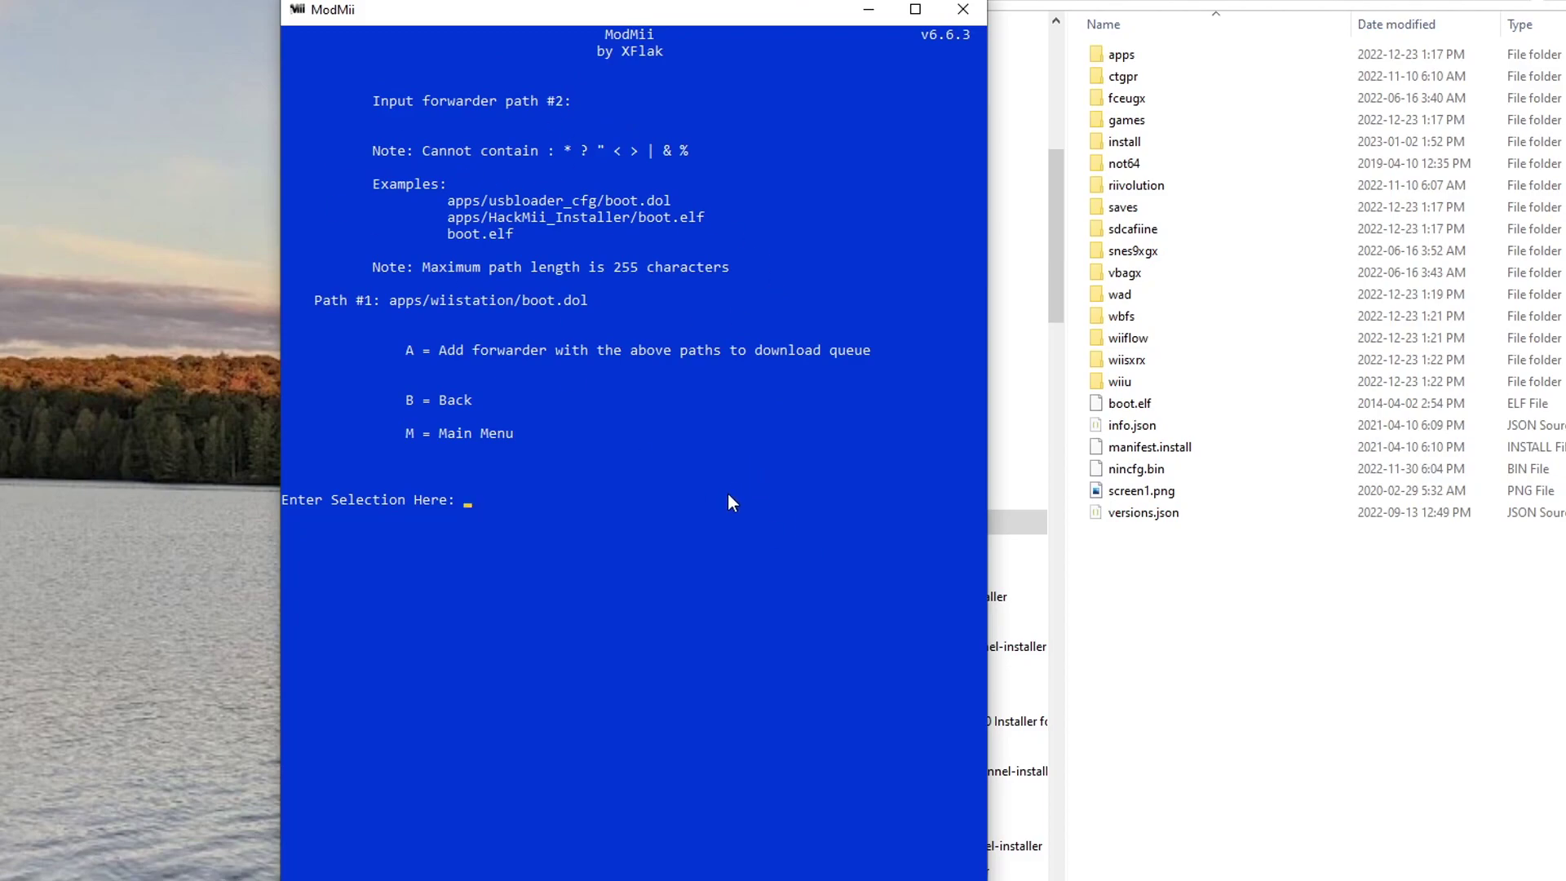
Step: Queue the forwarder named 'WiiStation Forwarder' and download it with D, then Y
text(a)
key(Return)
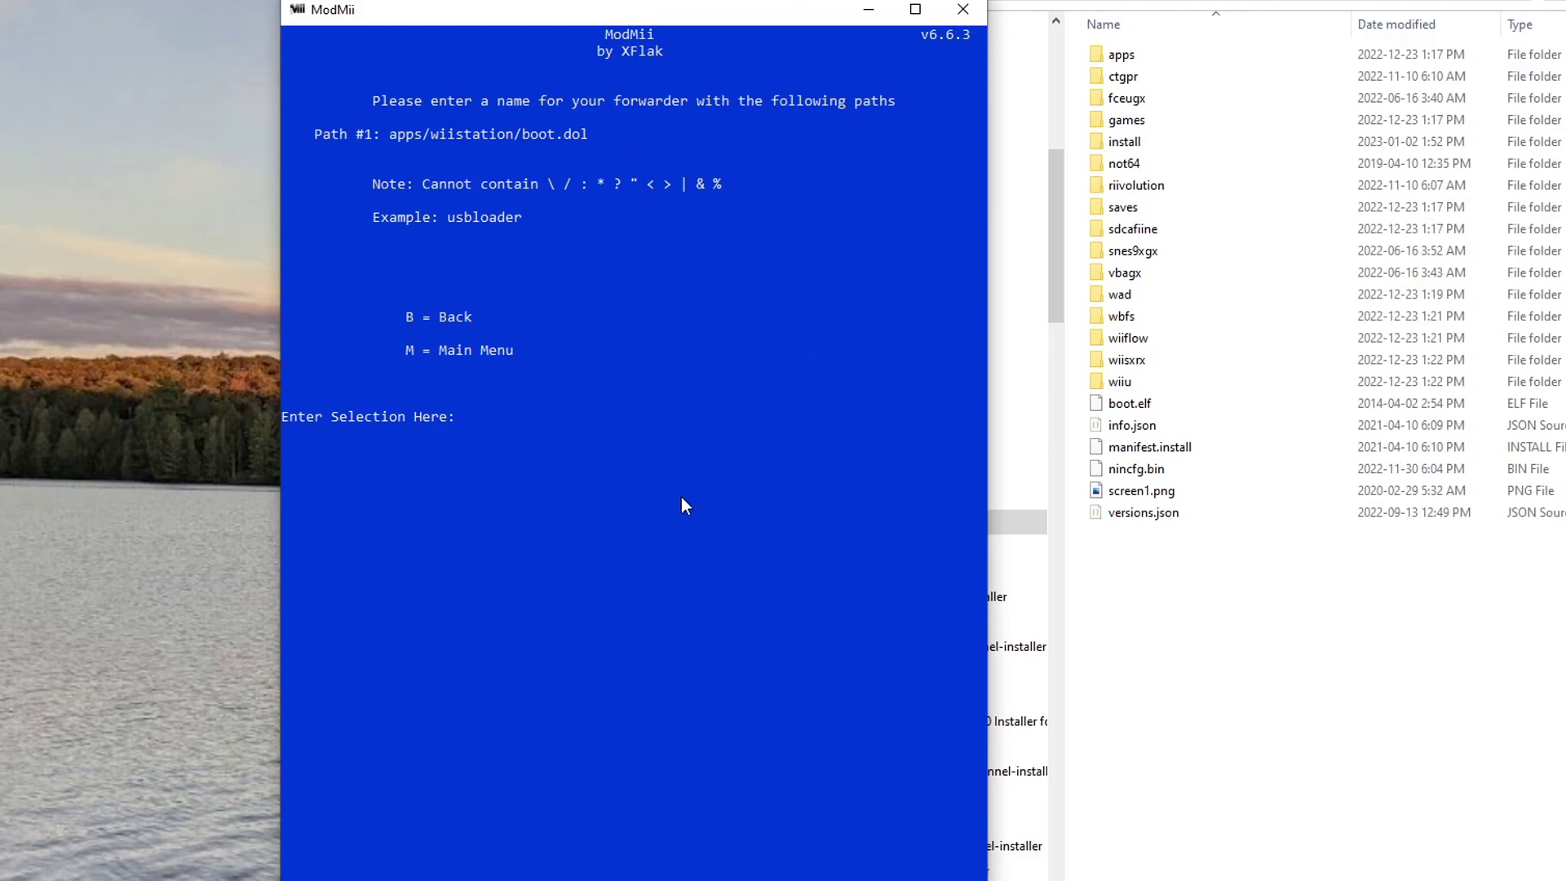
text(WiiStation Forwarder)
key(Return)
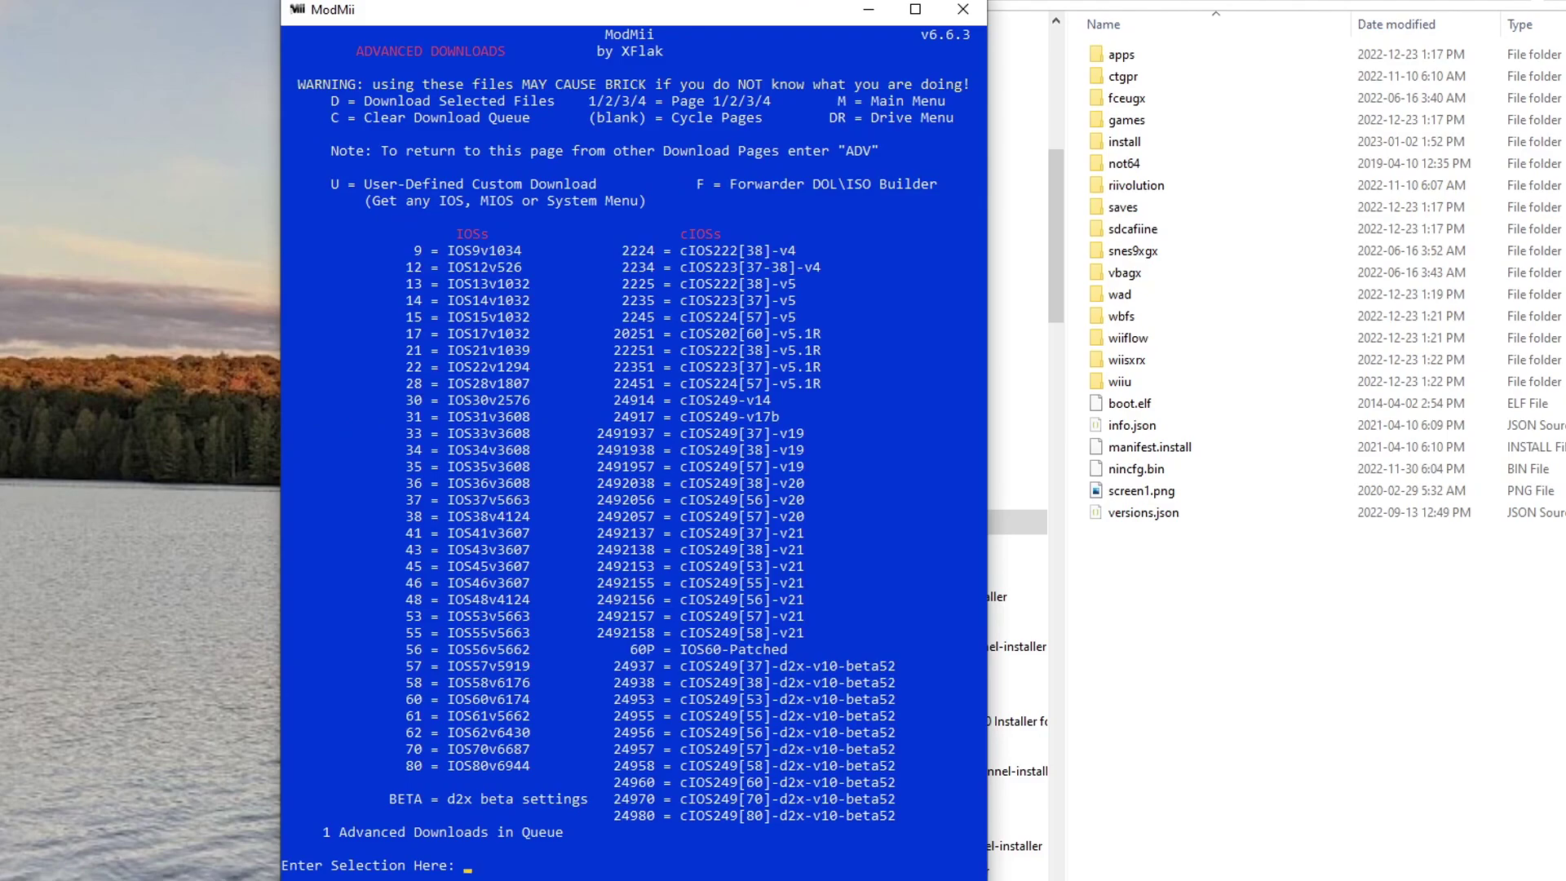
text(d)
key(Return)
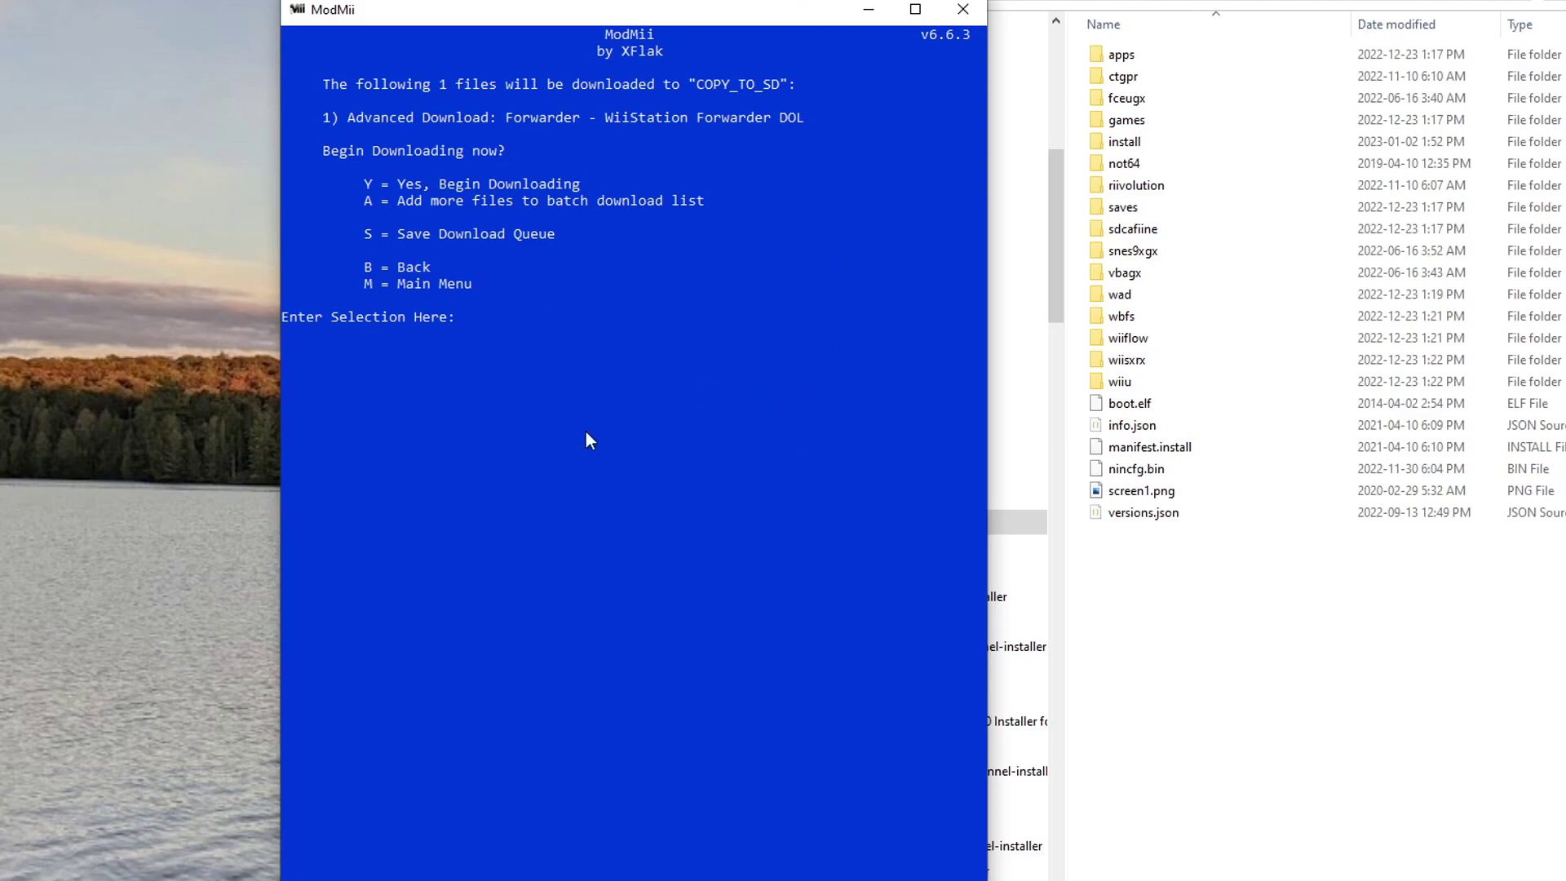
text(y)
key(Return)
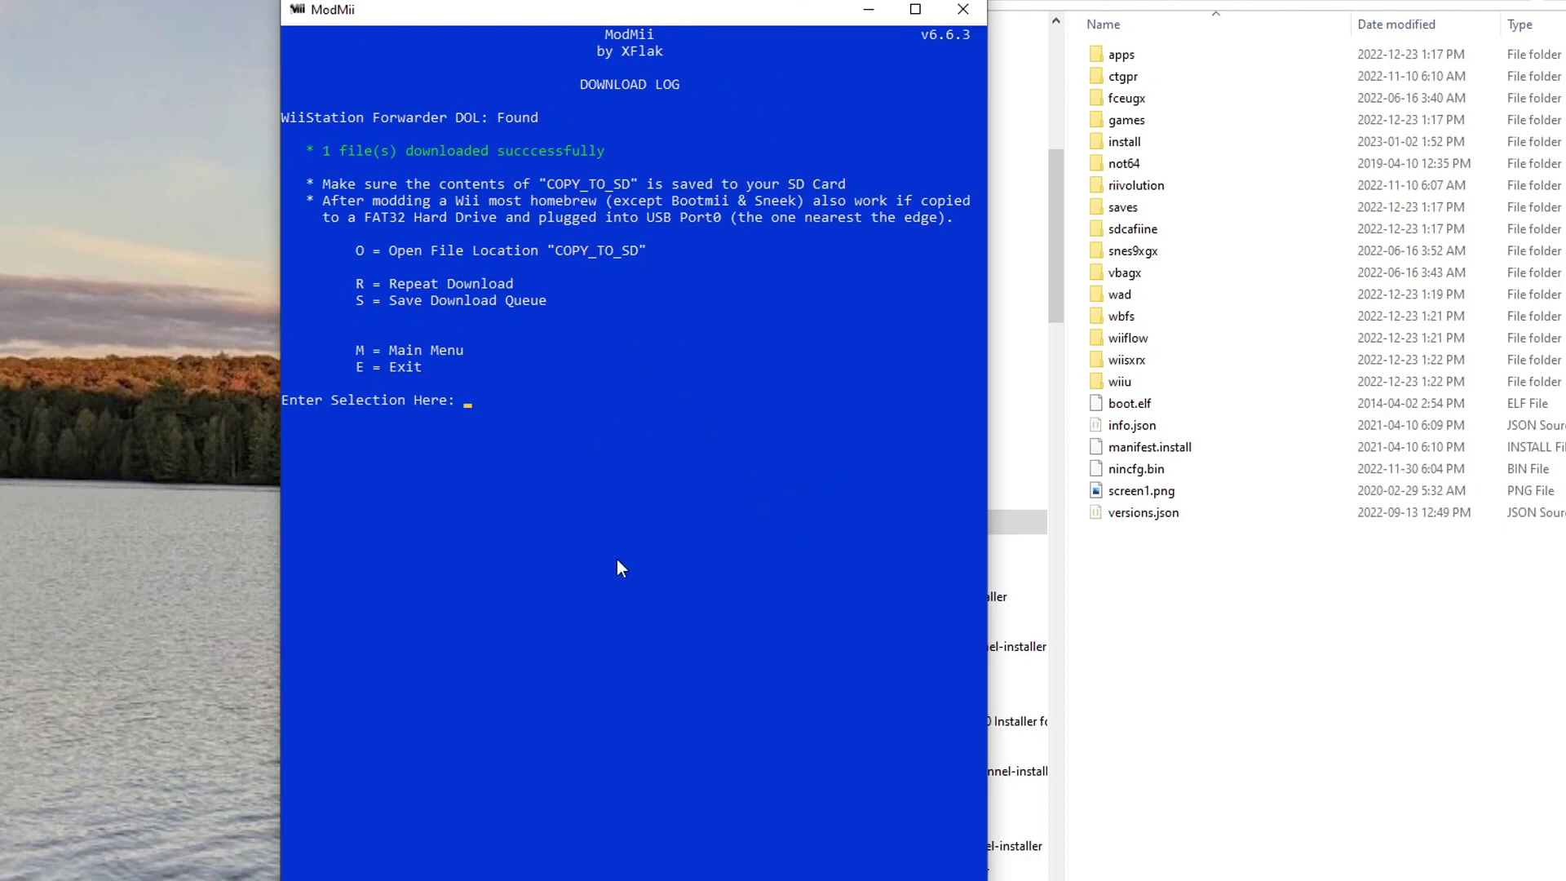
Step: Confirm WiiStation Forwarder.dol in COPY_TO_SD\DOLS, close ModMii, and minimize the DOLS window
text(o)
key(Return)
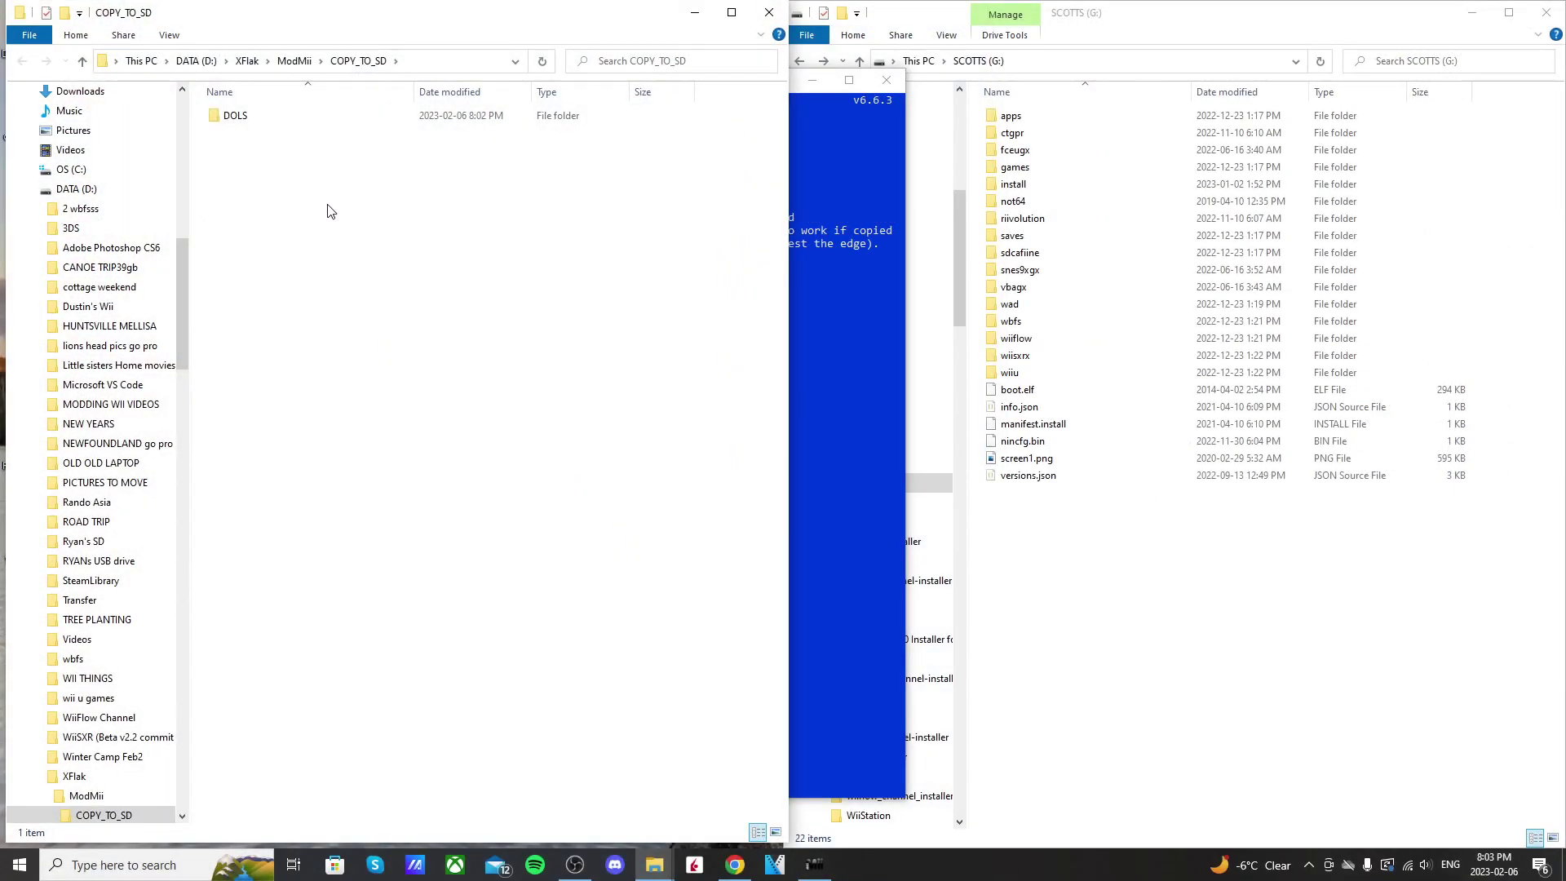
double_click(257, 121)
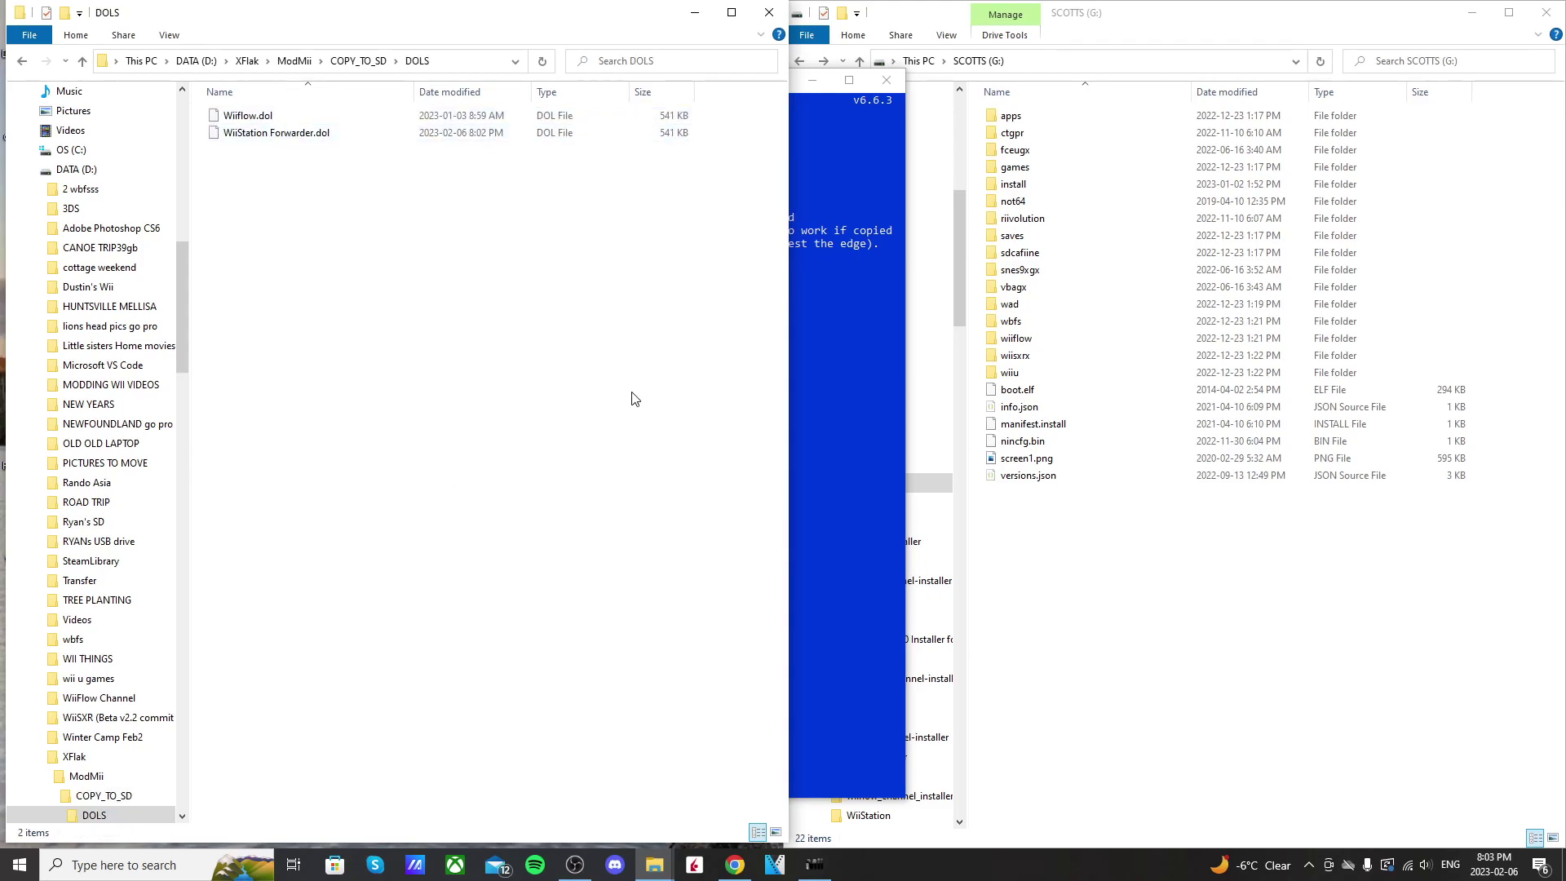
click(890, 137)
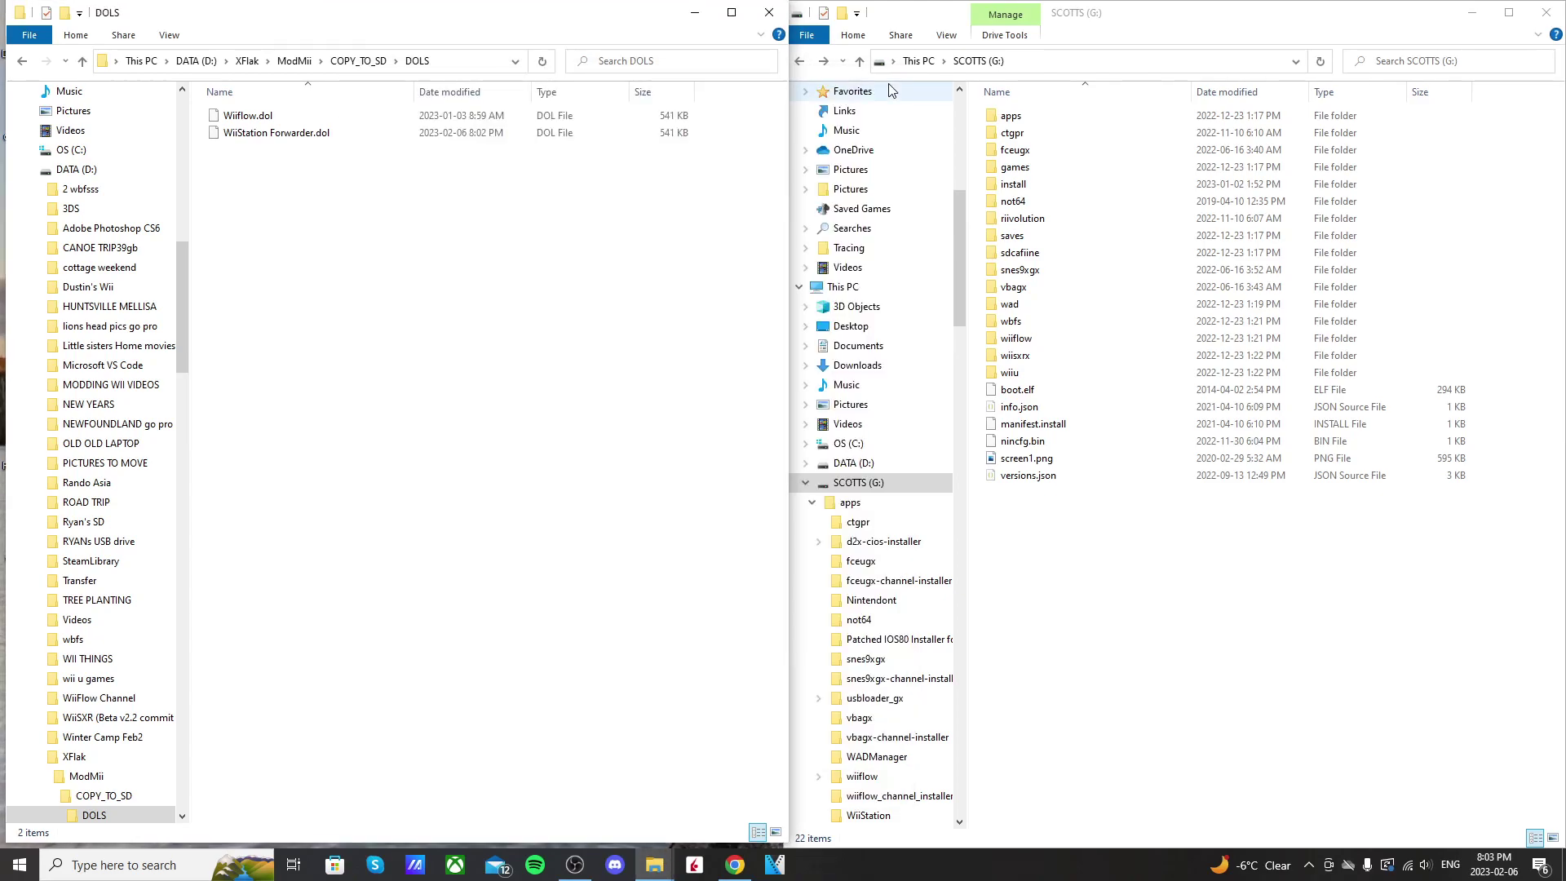
click(887, 81)
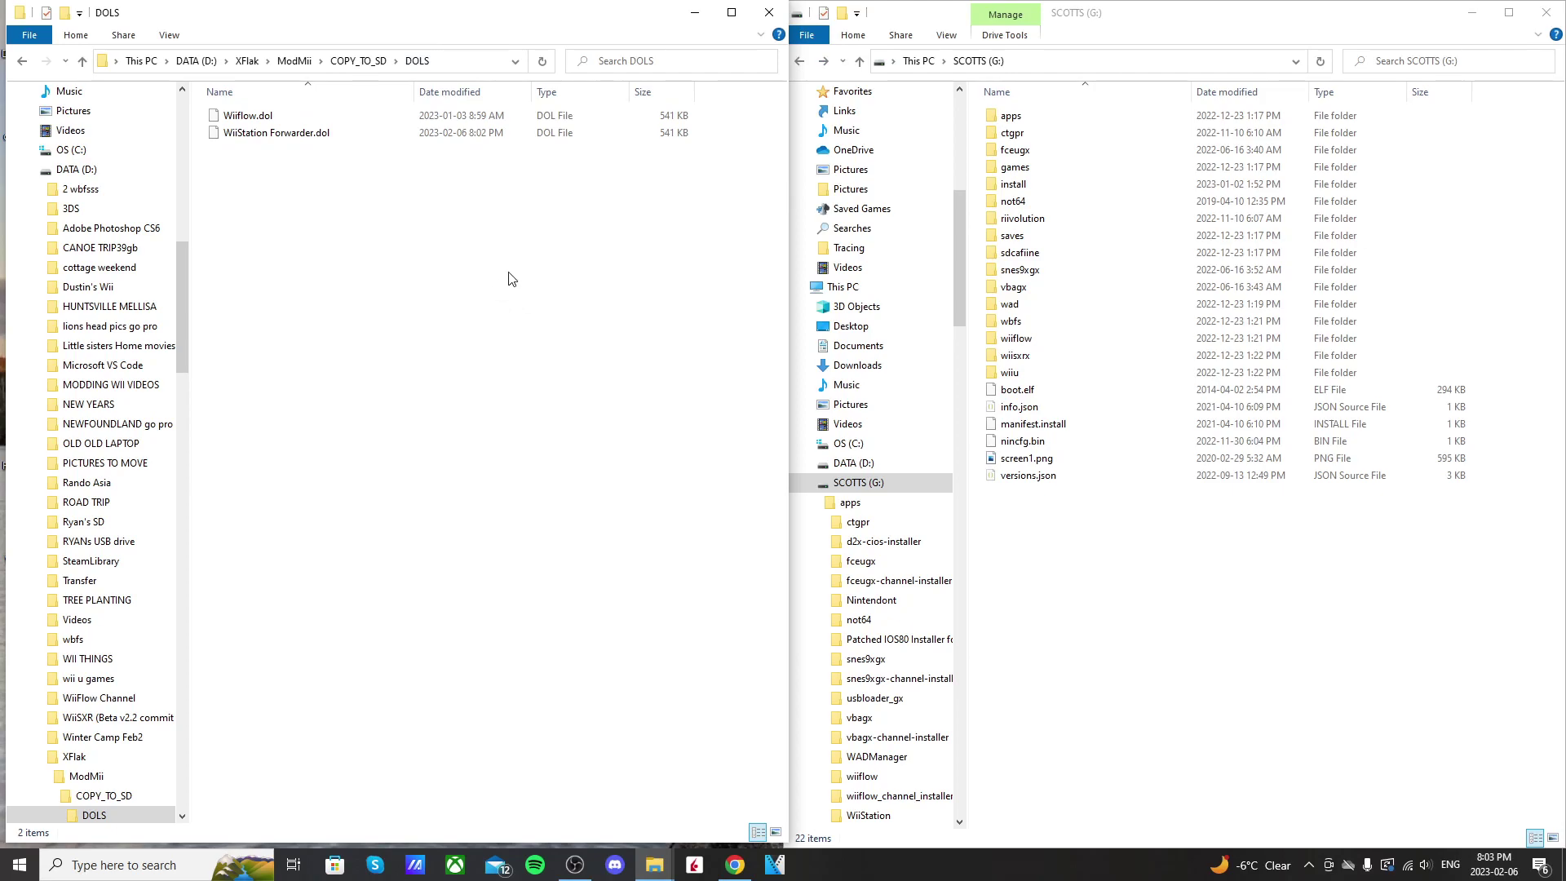
click(695, 13)
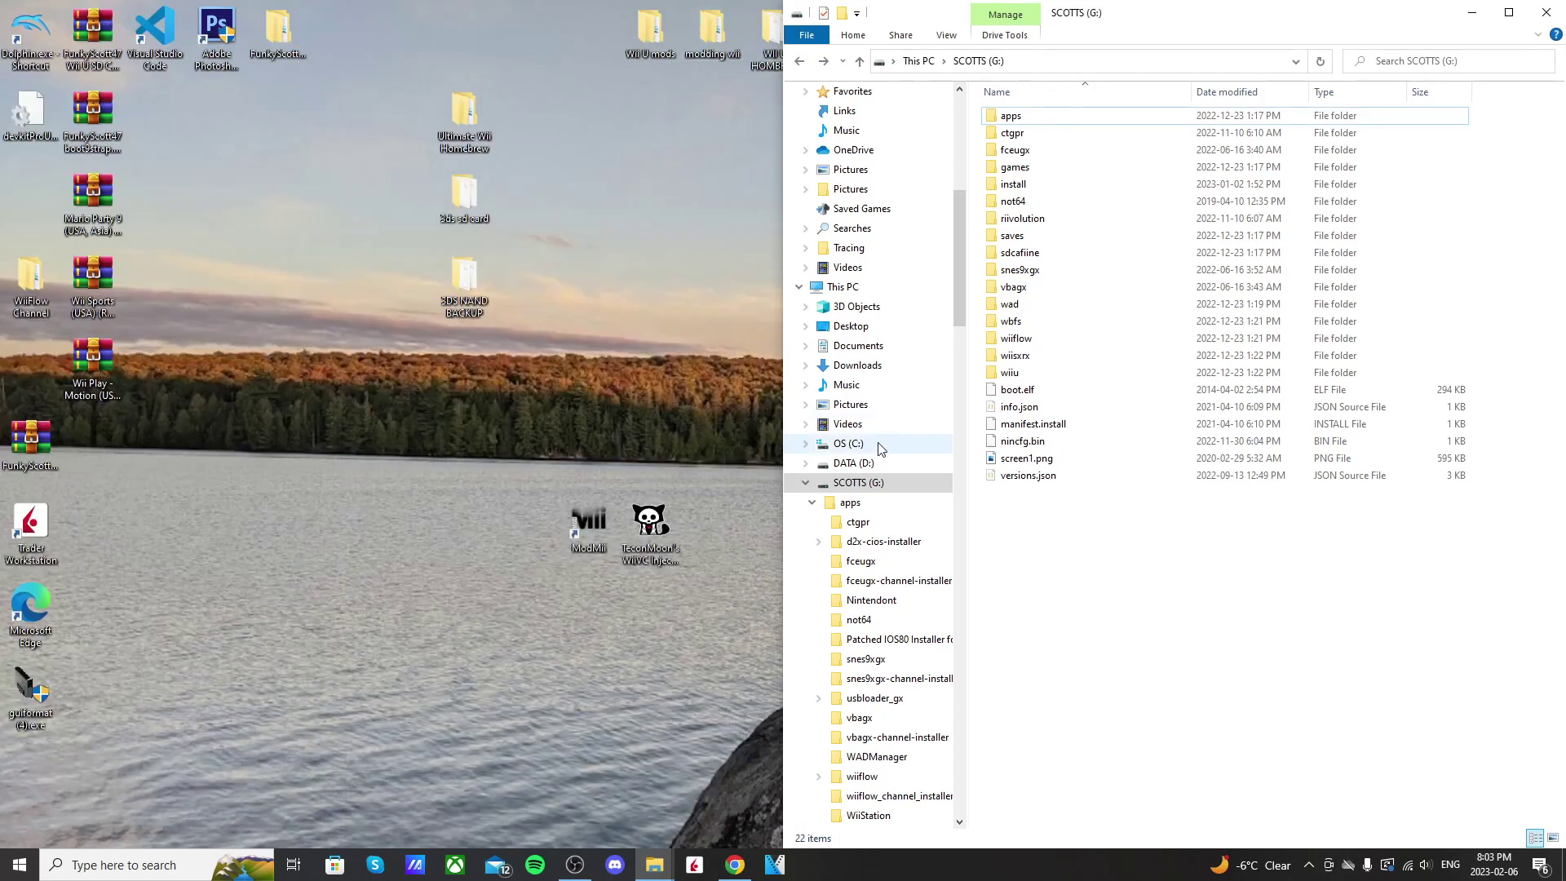
Step: Launch WiiVC Injector in Wii Homebrew Injection mode with XFlak\ModMii\COPY_TO_SD\DOLS\WiiStation Forwarder.dol as the game
double_click(661, 545)
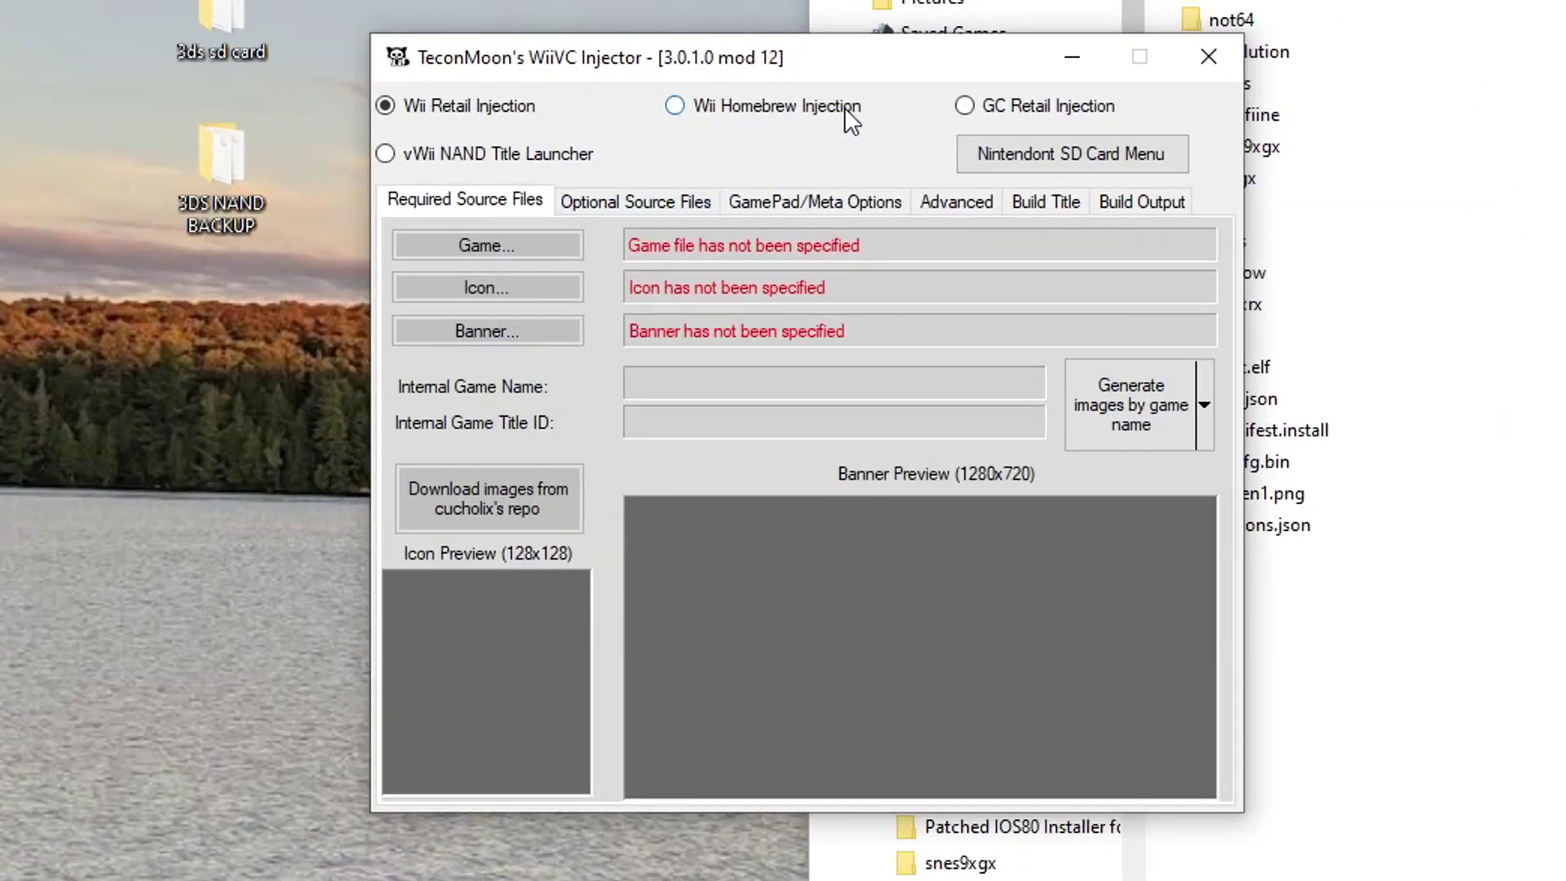
click(676, 106)
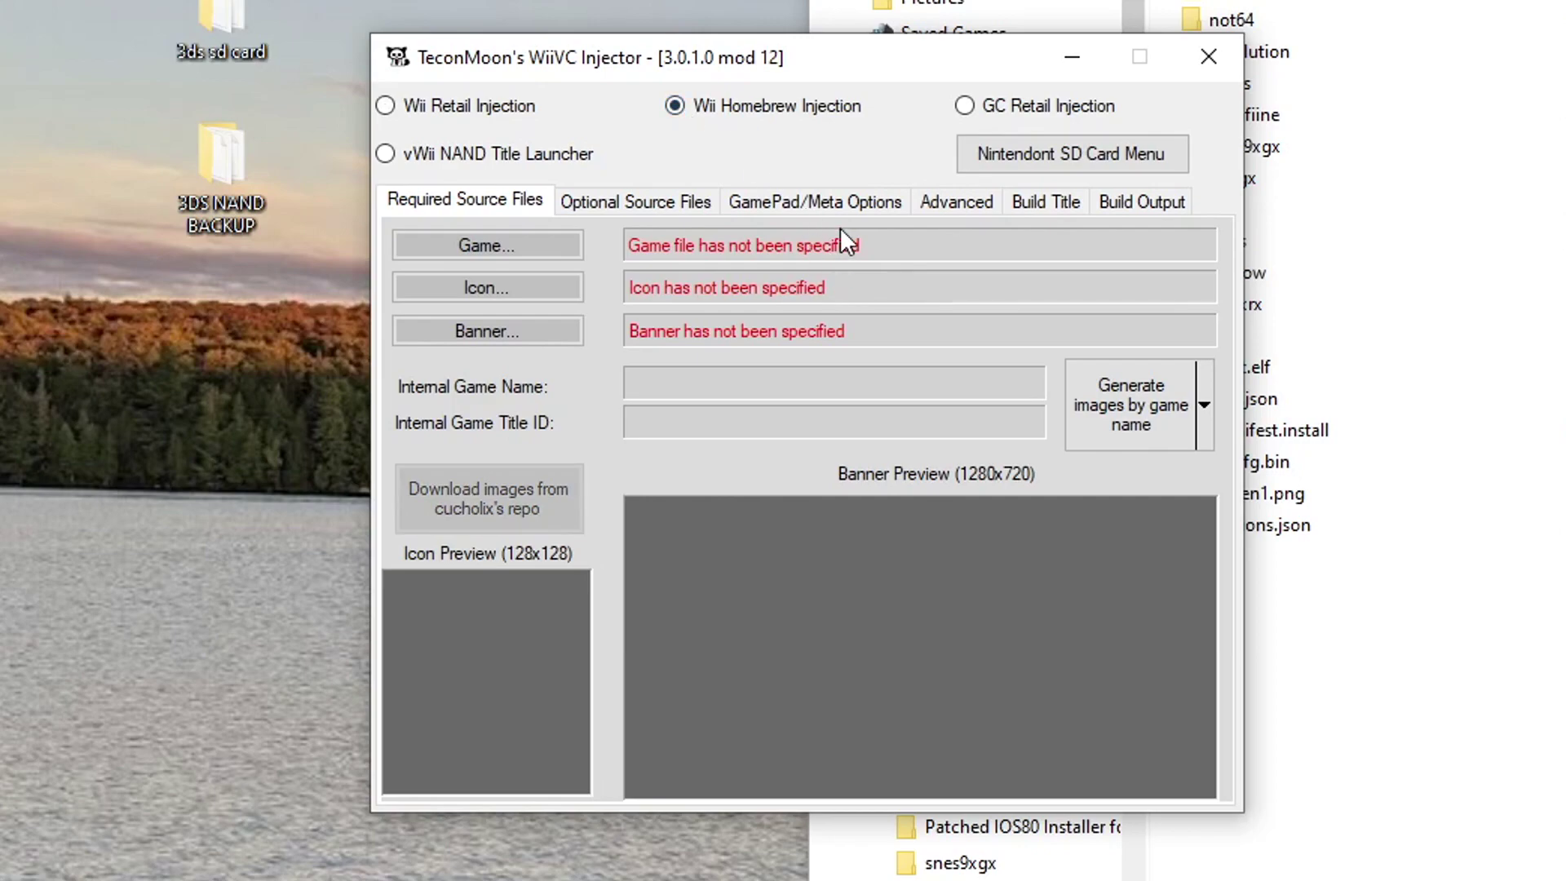
click(522, 246)
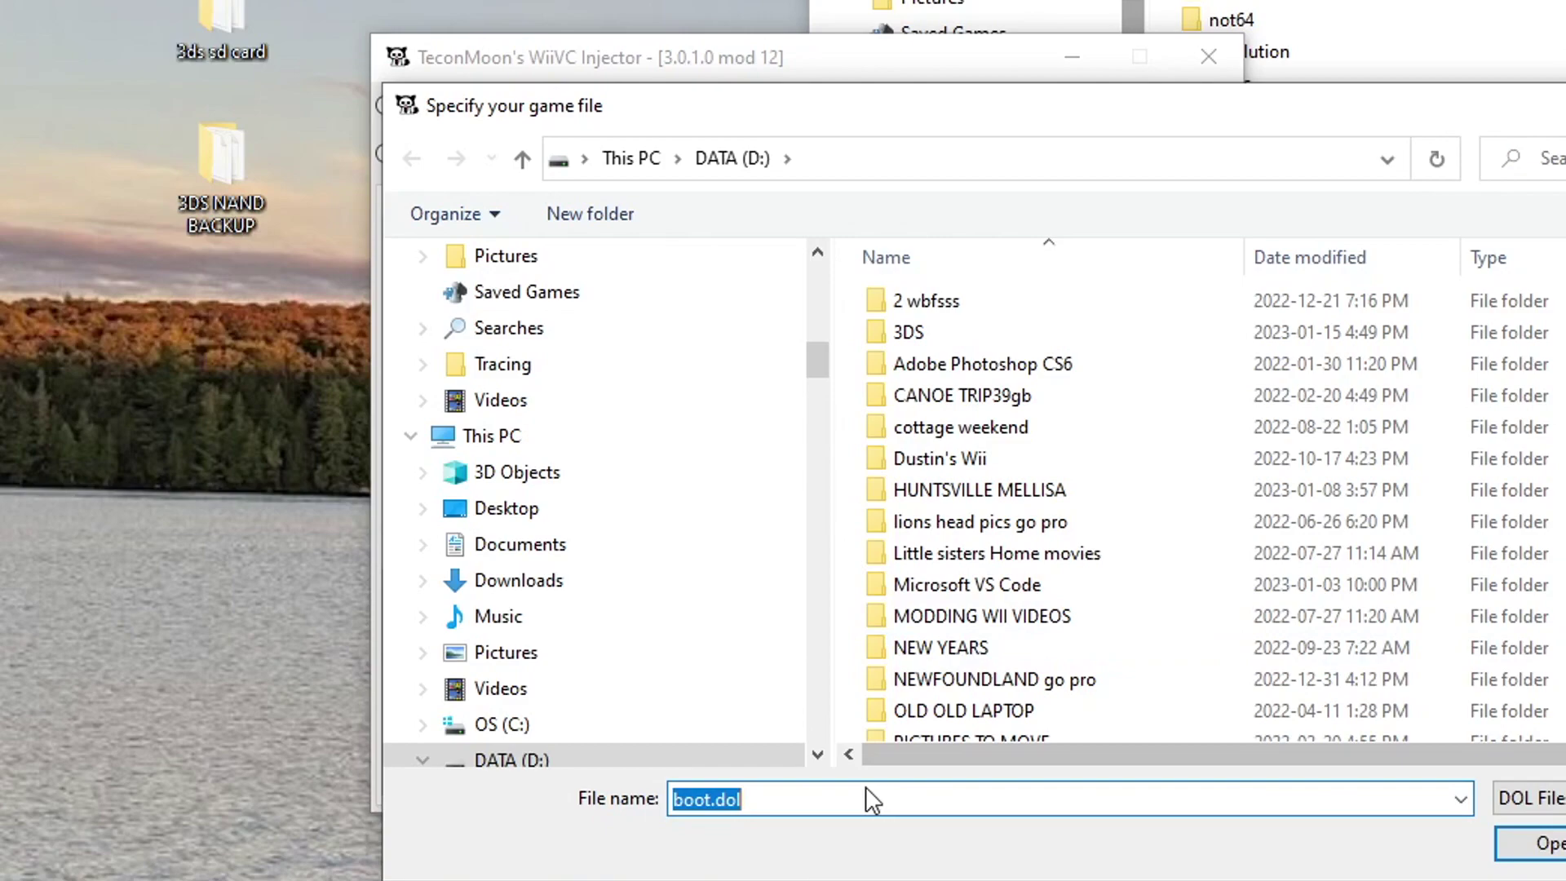
scroll(1158, 547, down, 2)
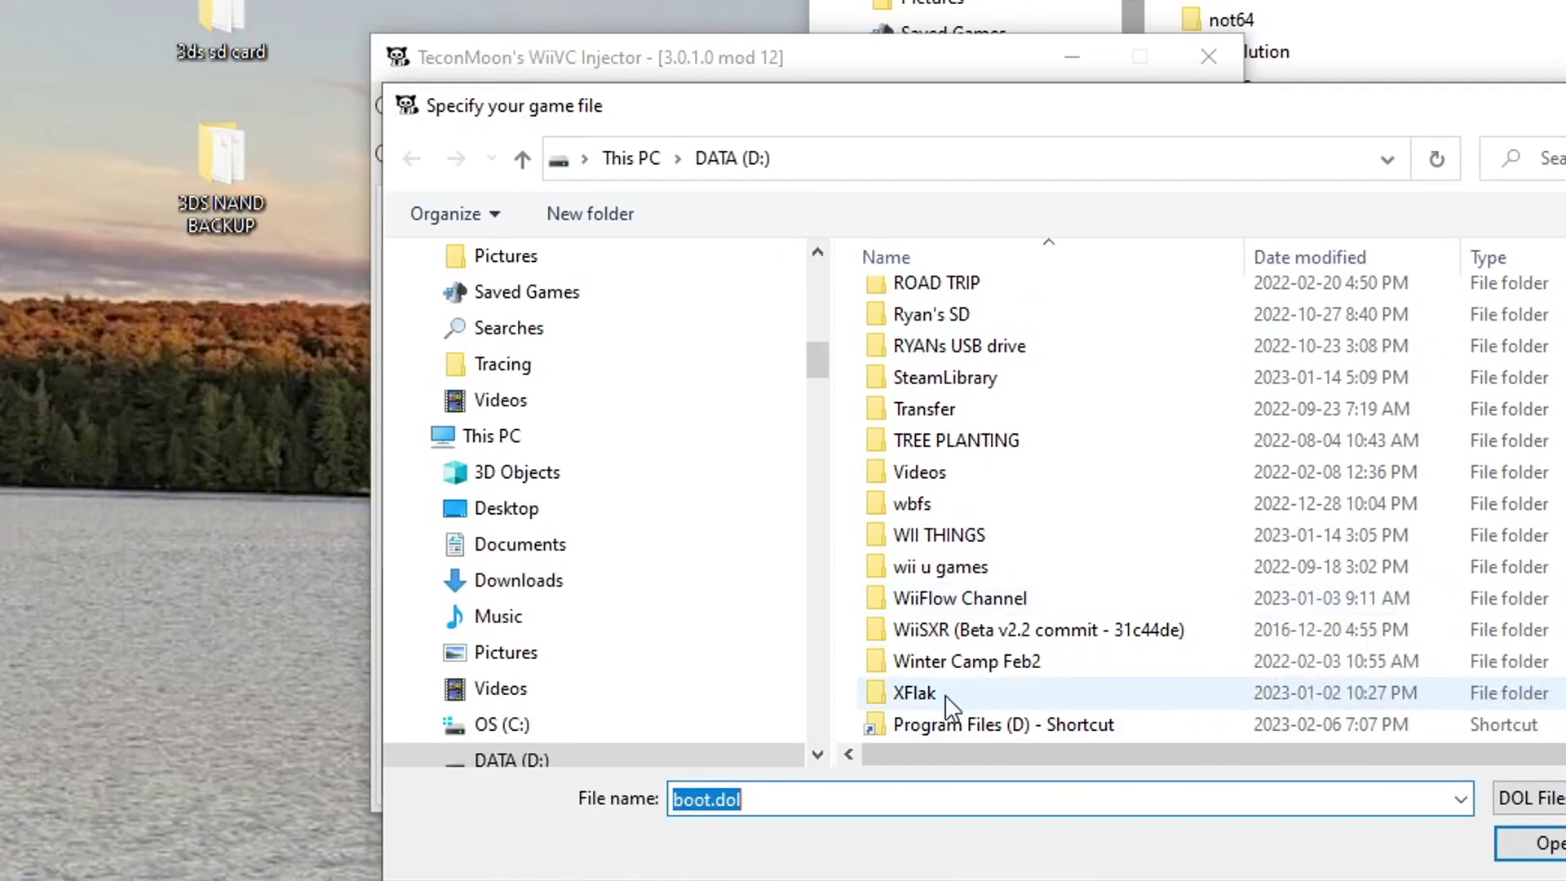
double_click(949, 701)
double_click(972, 301)
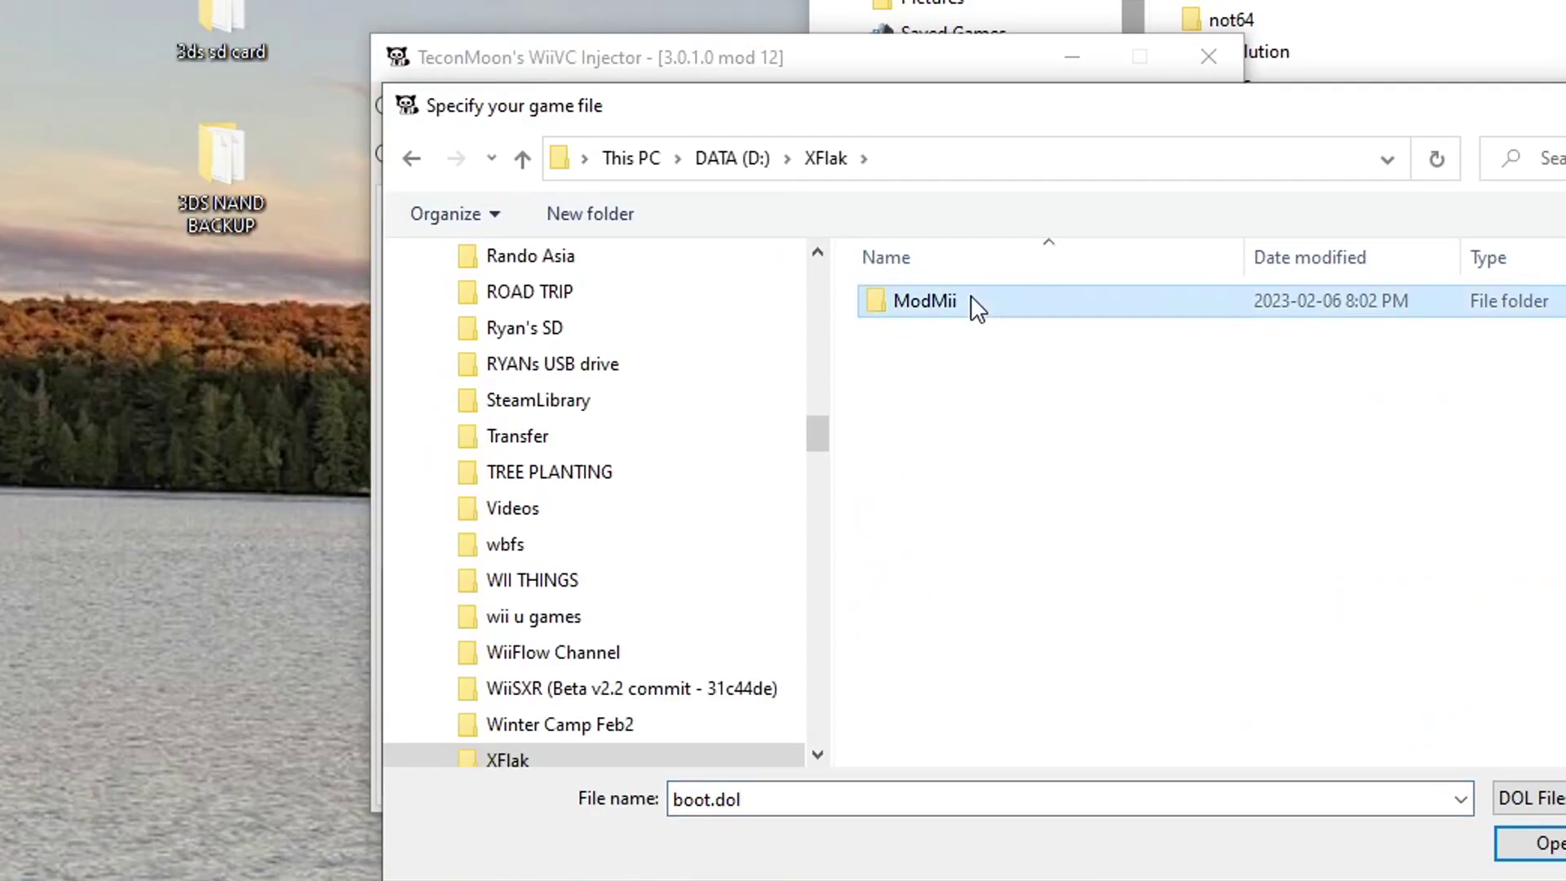
double_click(998, 306)
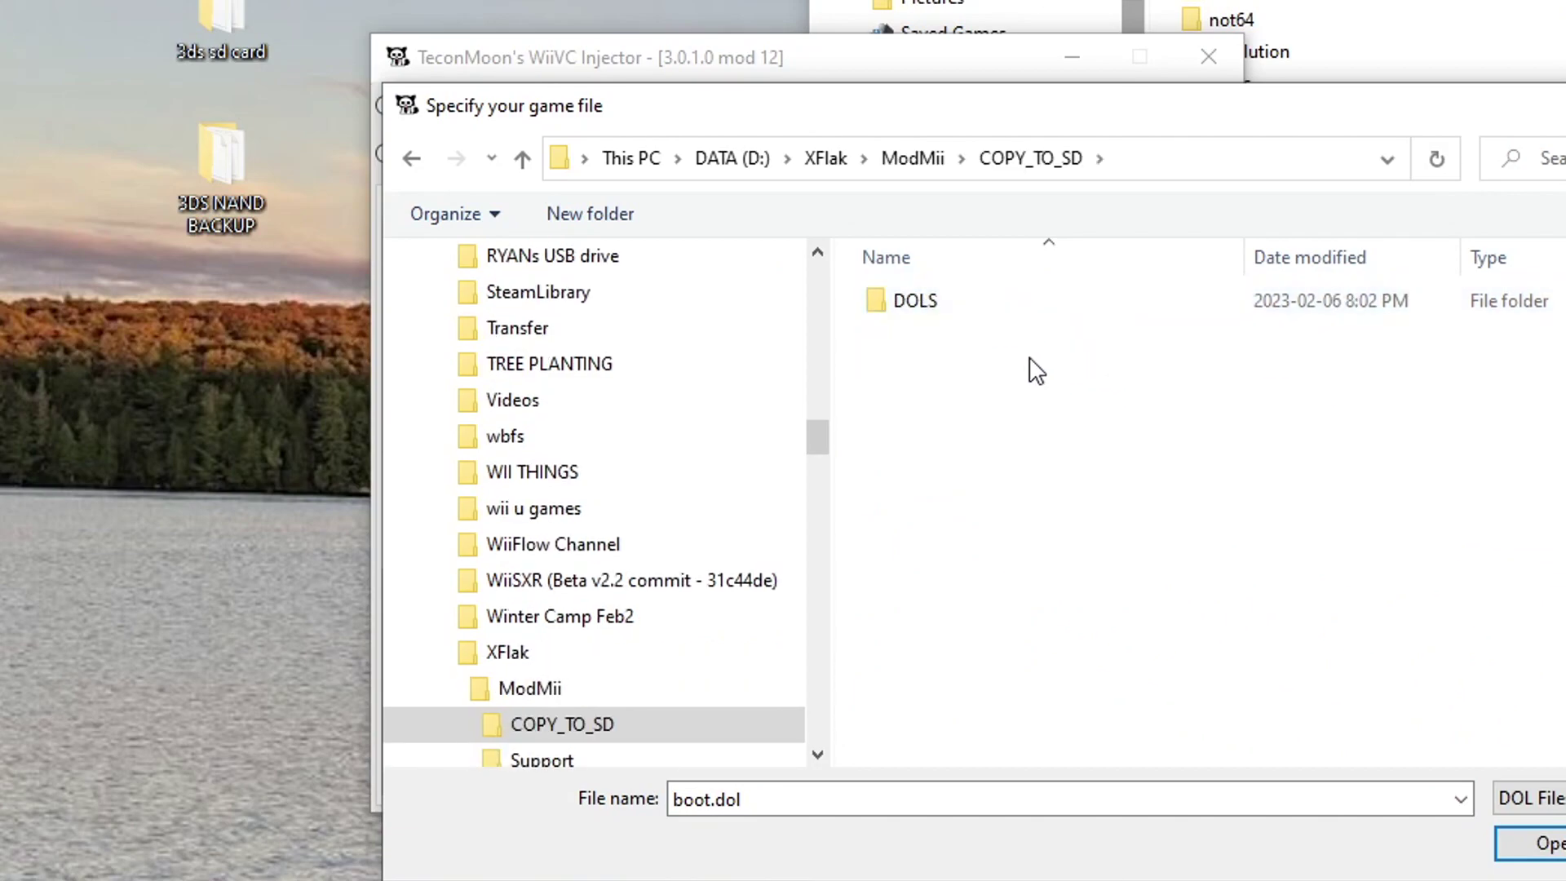
double_click(963, 303)
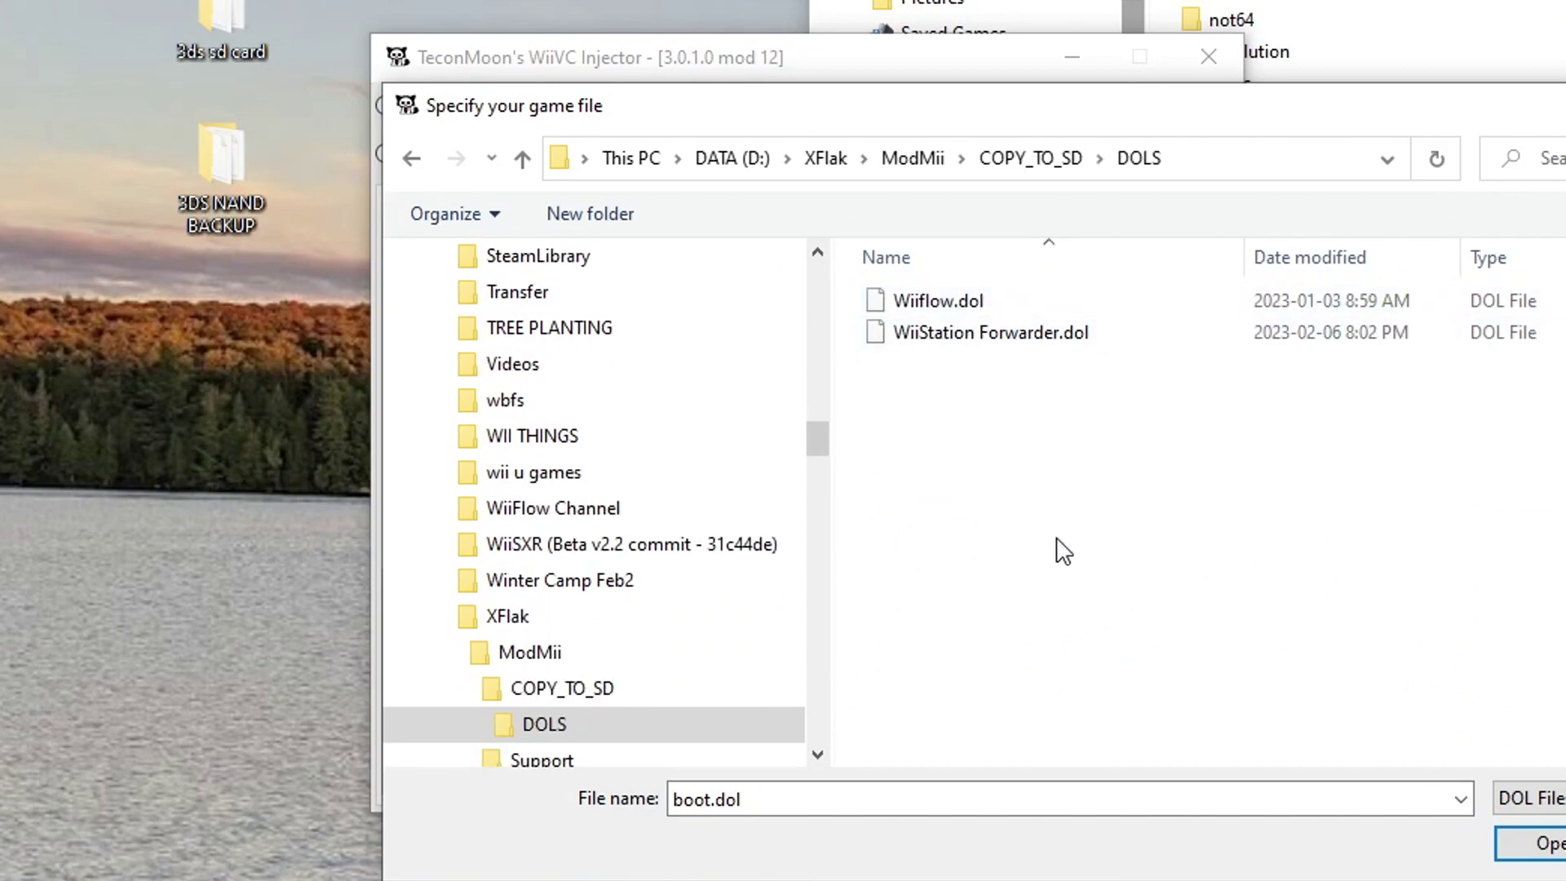
click(1065, 334)
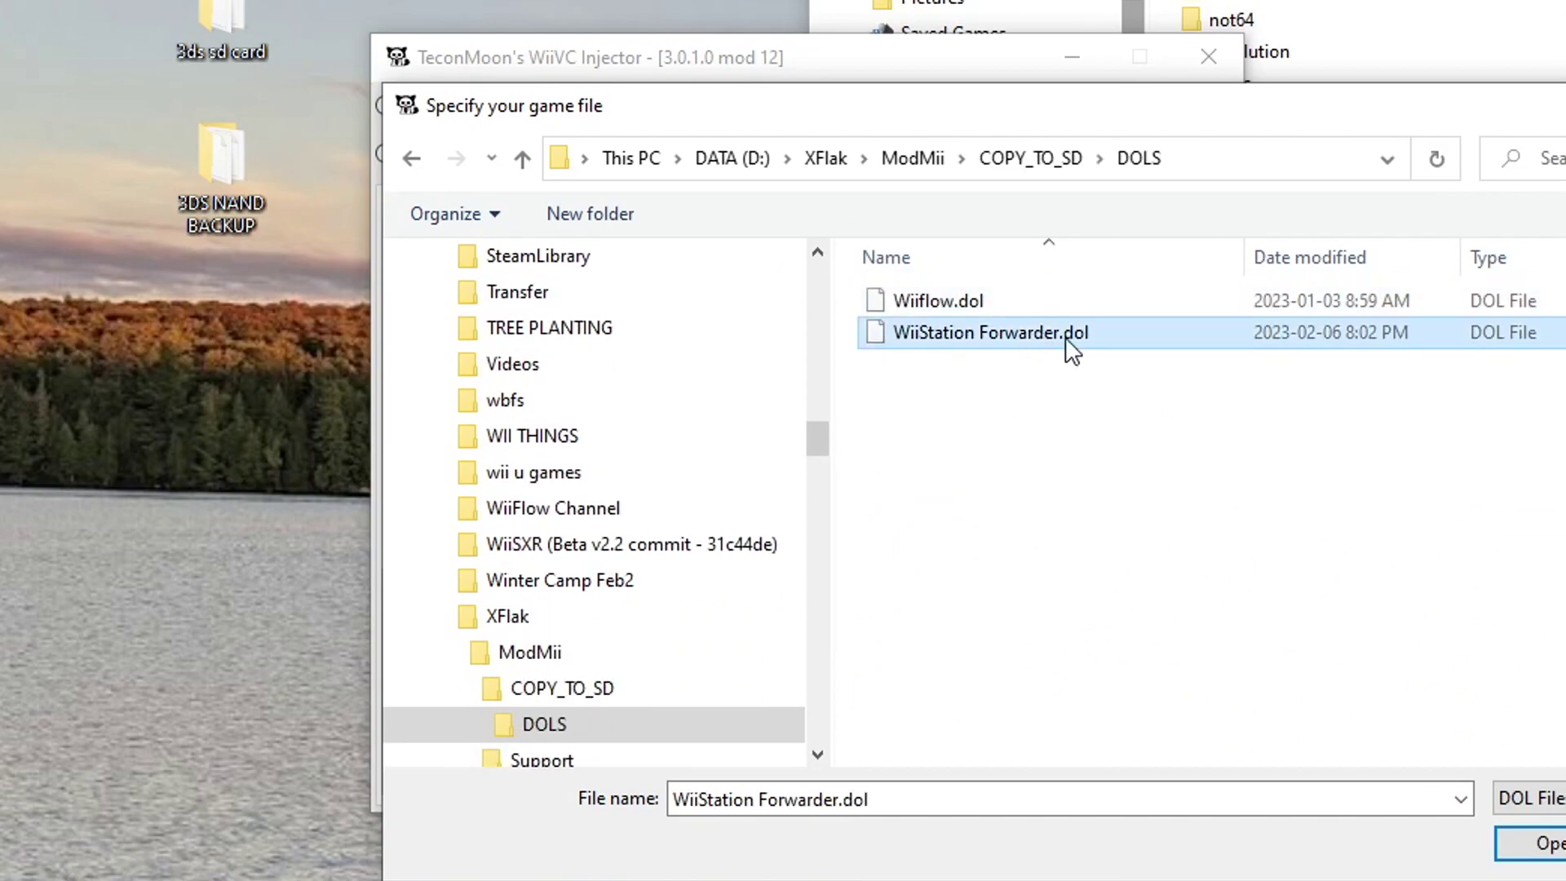
click(1560, 849)
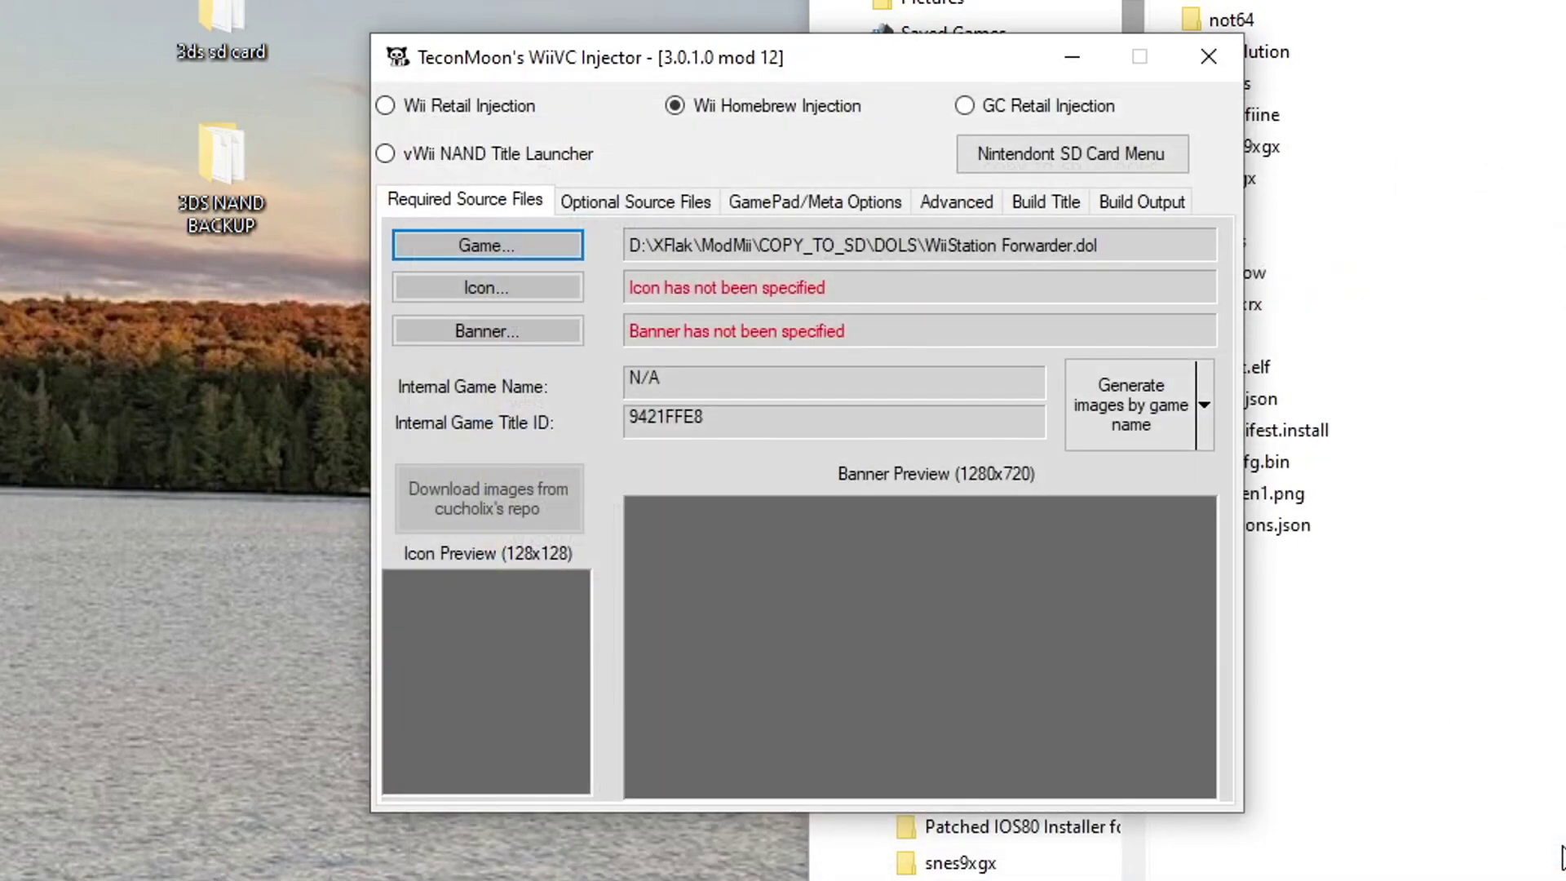
Step: Begin choosing the channel icon and dismiss the icon-size reminder
click(1094, 385)
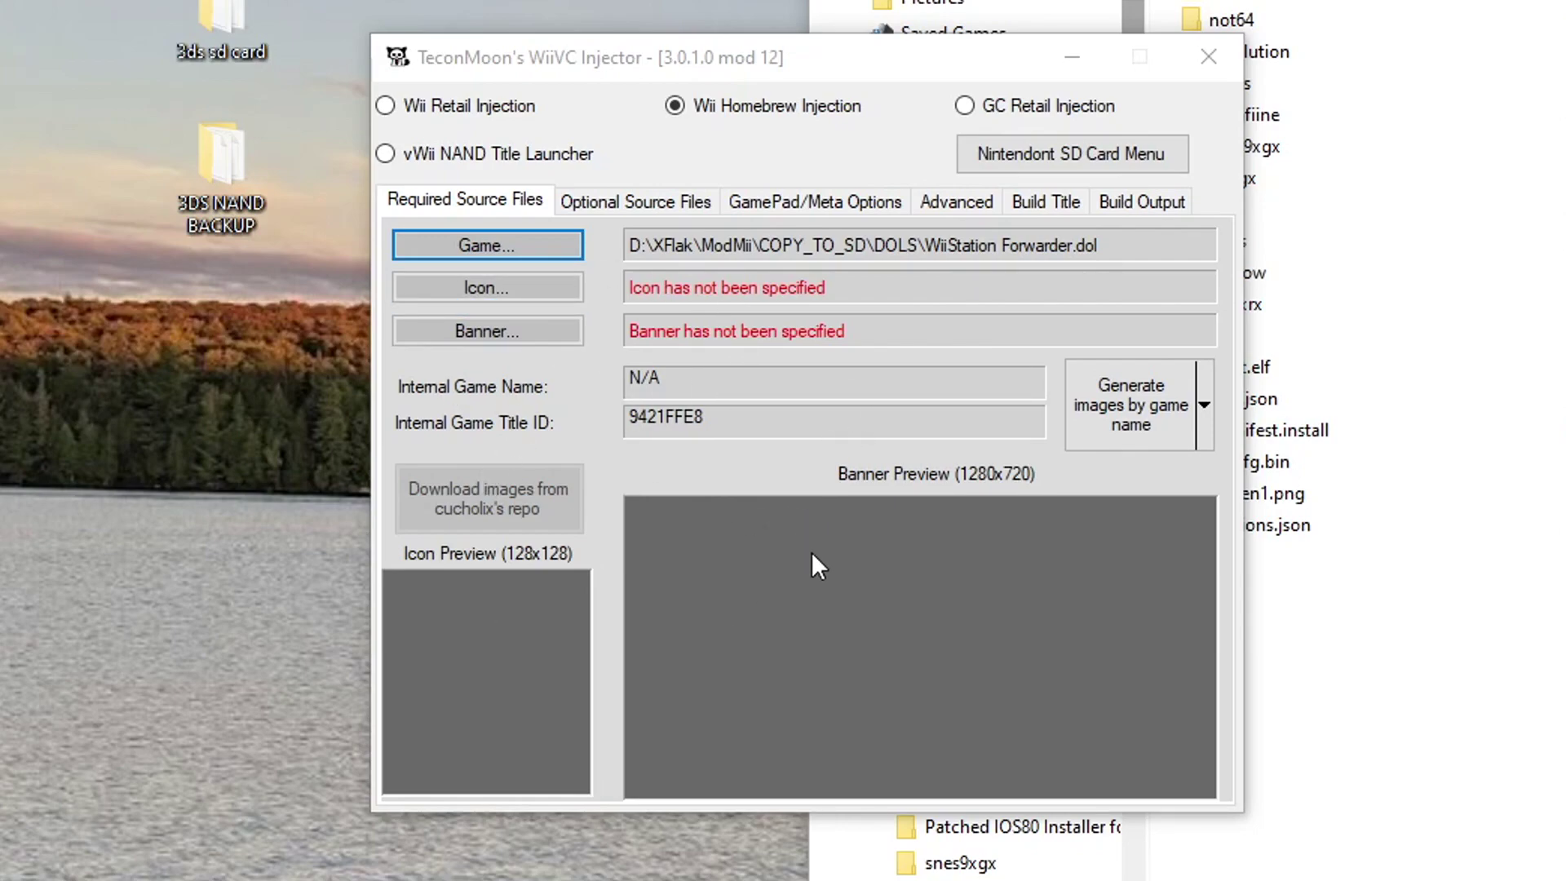
click(533, 290)
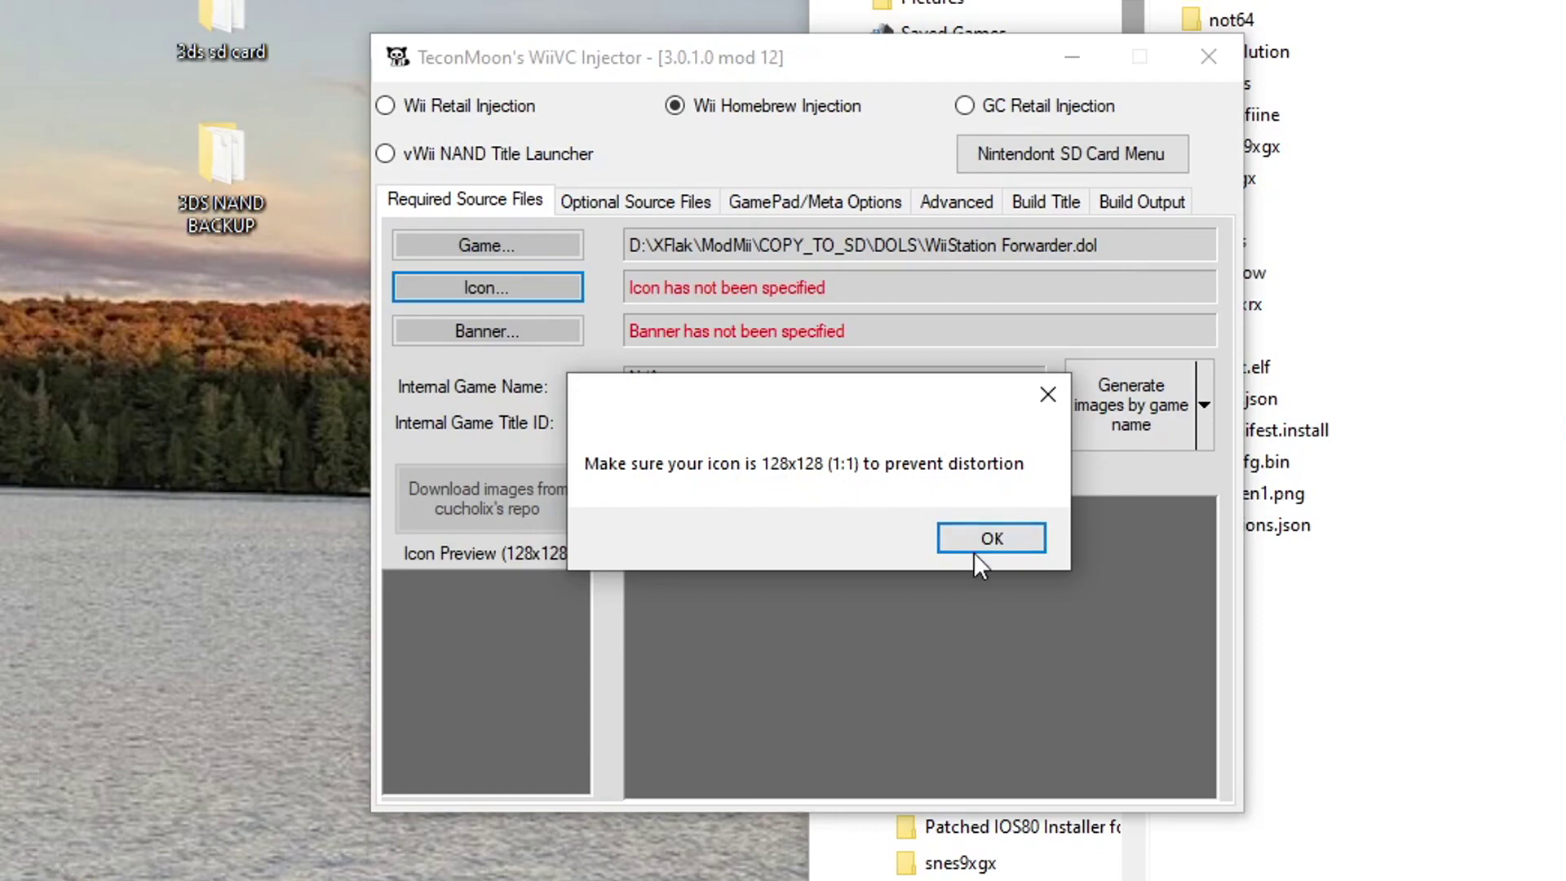
click(999, 540)
Step: Load iconTex.png from Downloads as the channel icon
scroll(647, 584, up, 15)
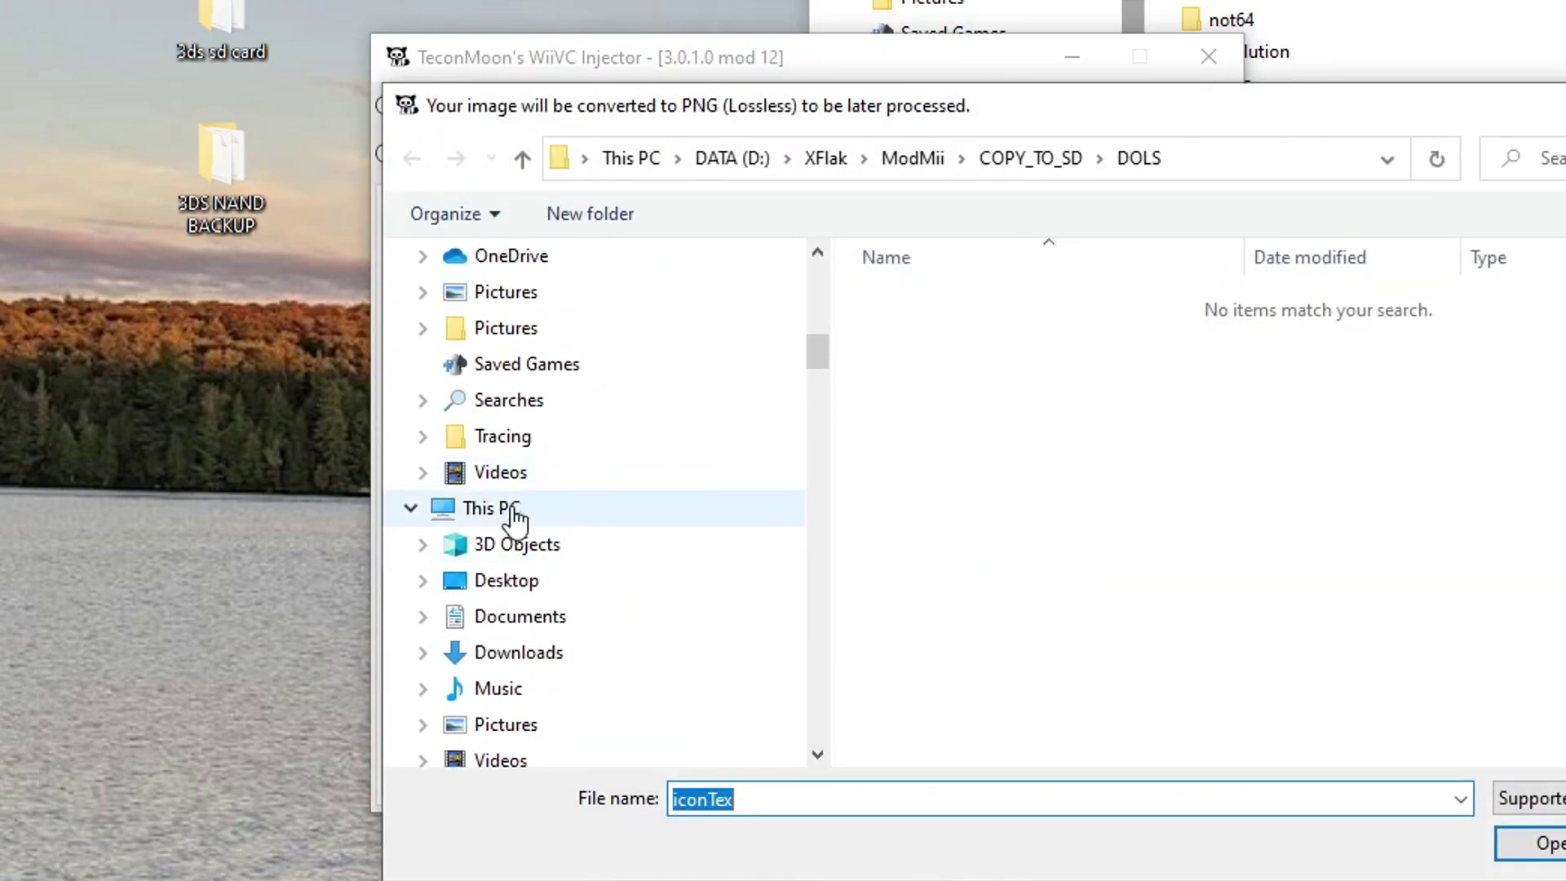
click(489, 509)
double_click(1407, 409)
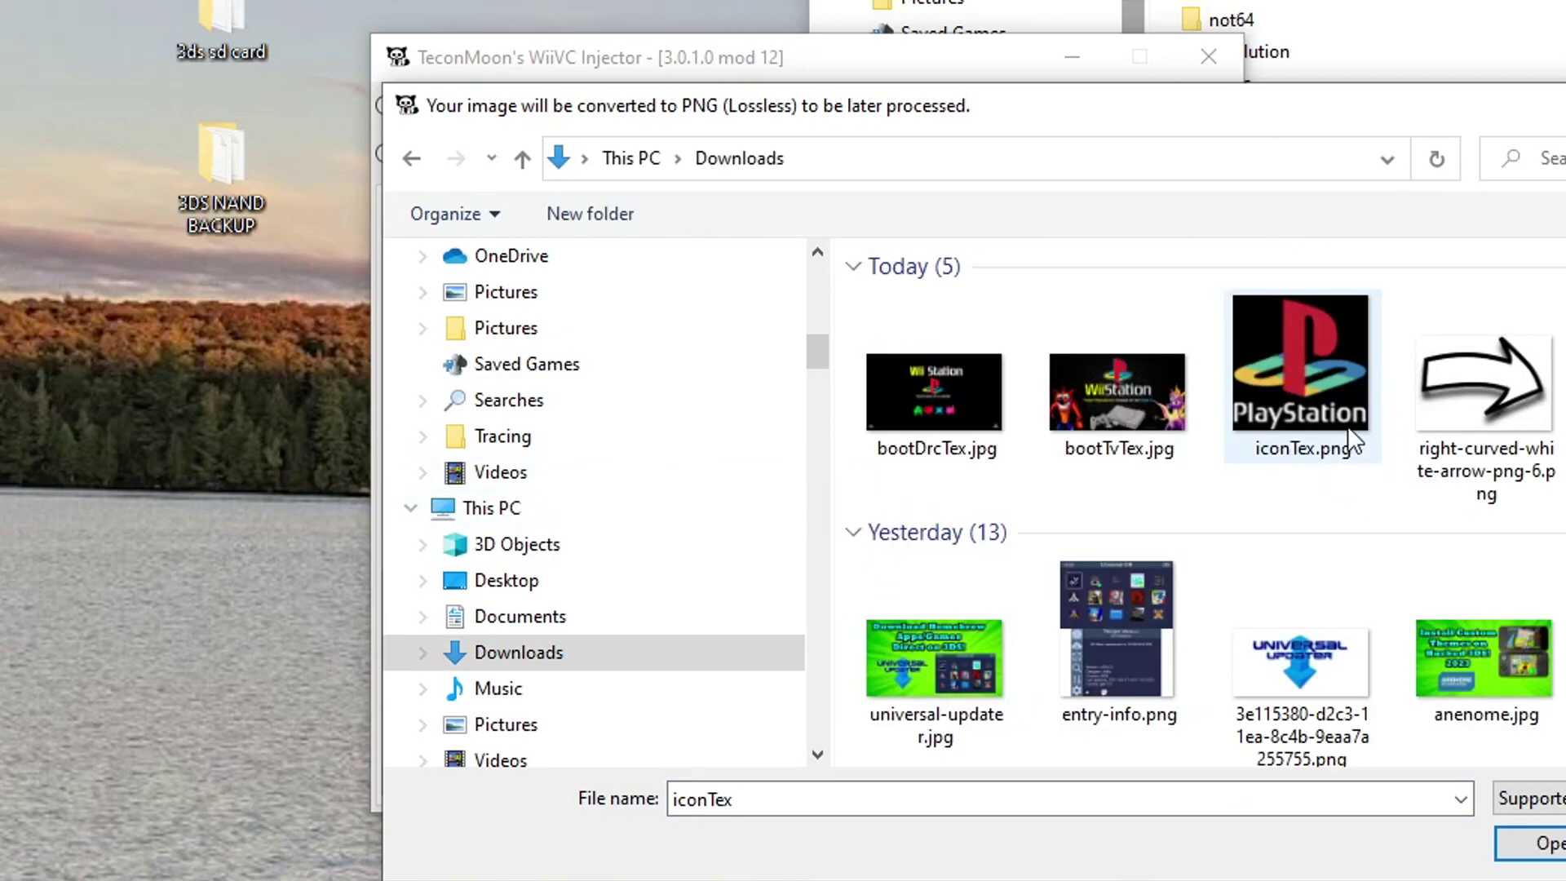
text(iconTex.png)
key(Return)
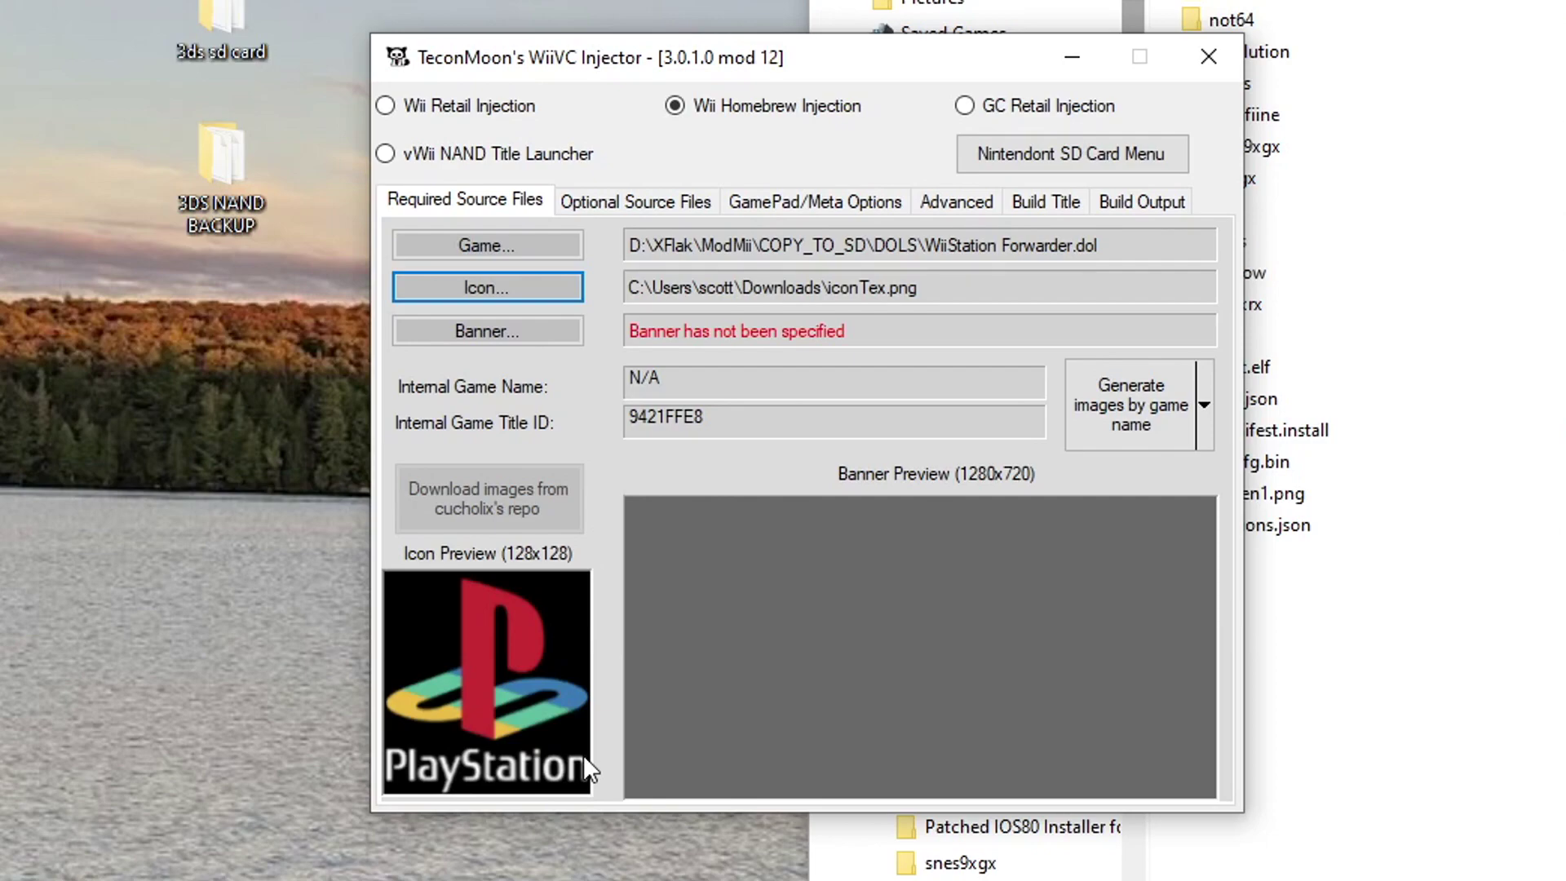
Step: Set bootTvTex.jpg as the TV banner
click(531, 334)
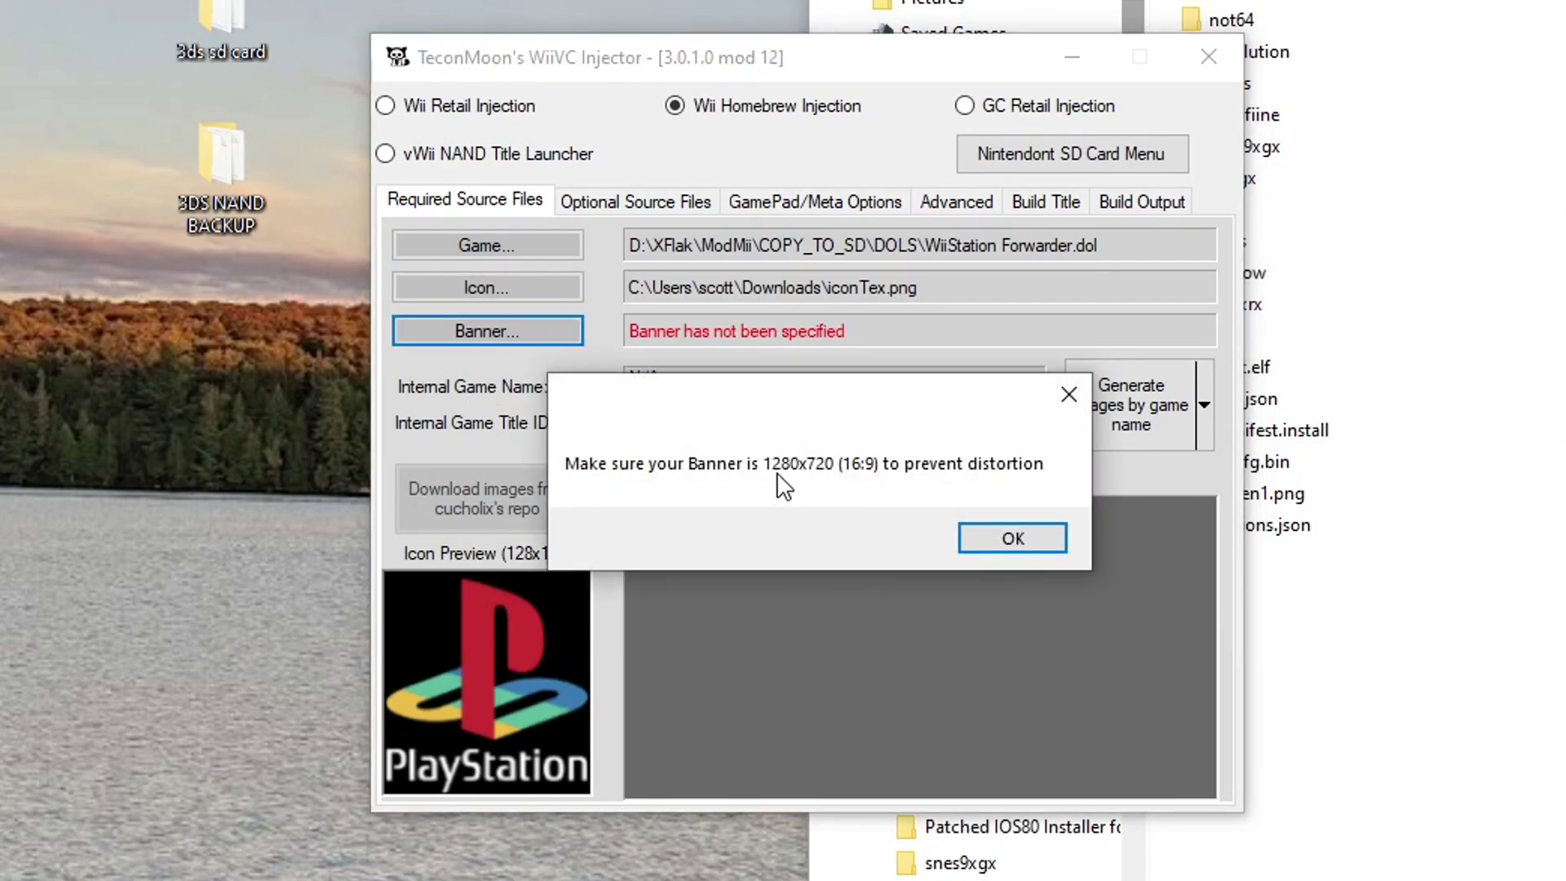
click(1016, 537)
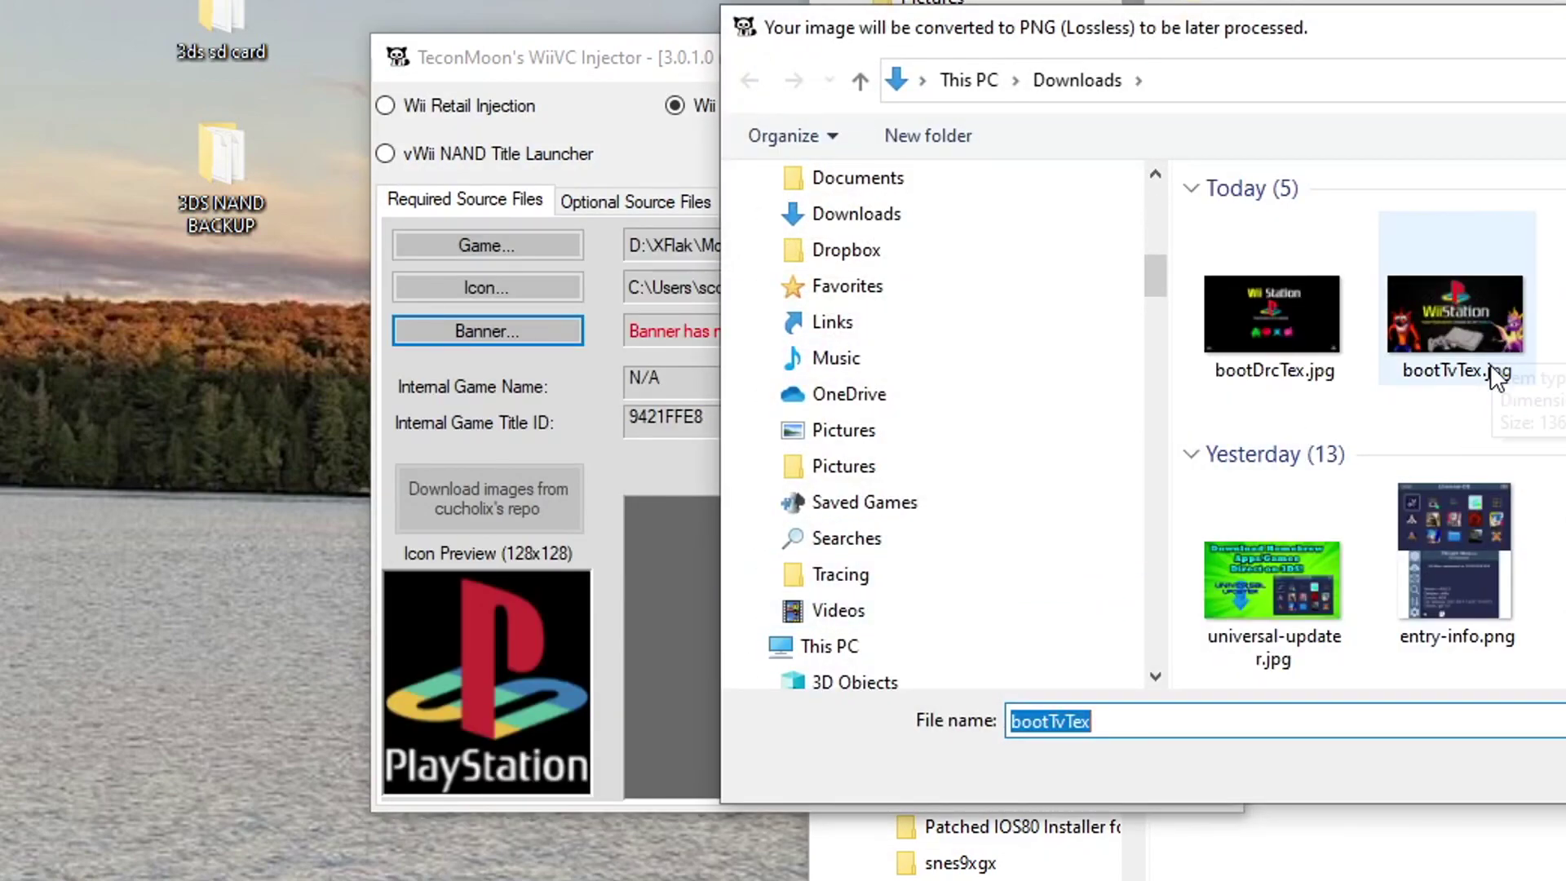
double_click(1470, 334)
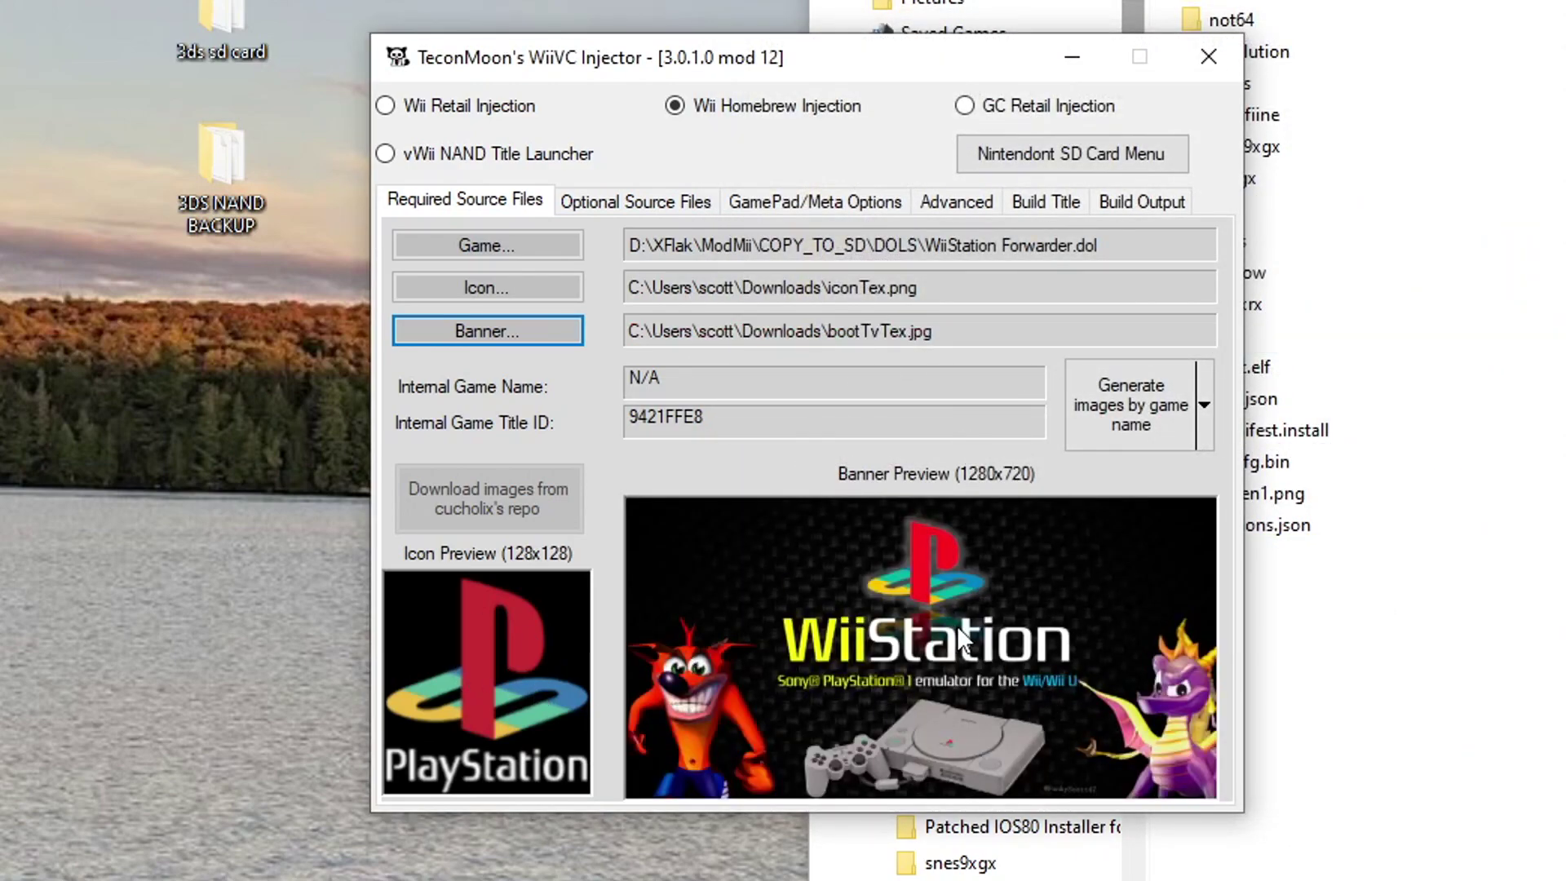
Step: On Optional Source Files, set bootDrcTex.jpg as the GamePad banner
click(677, 200)
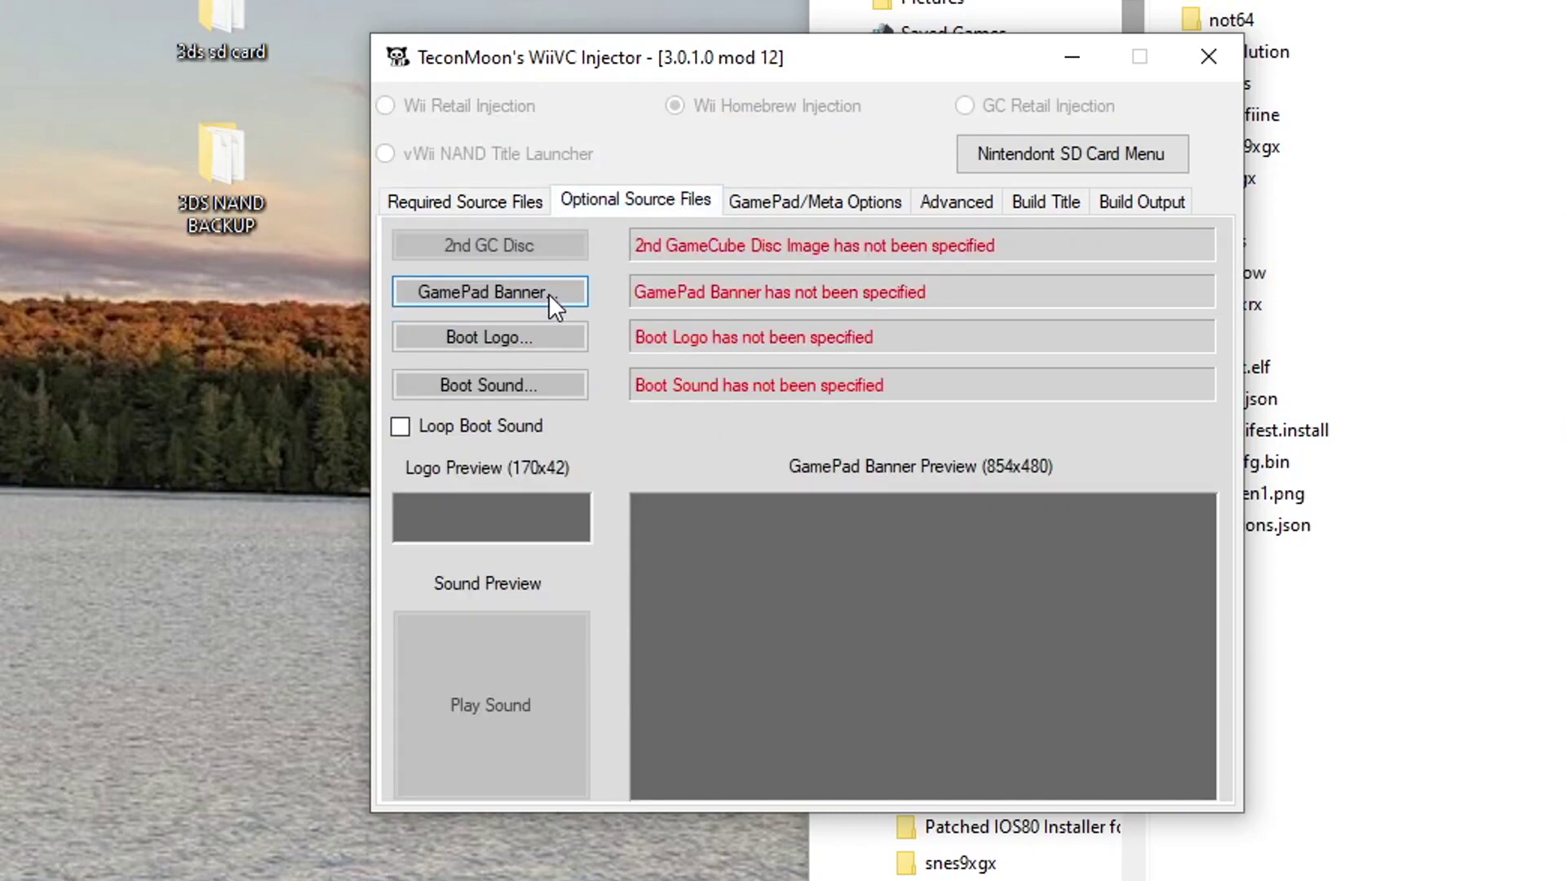
click(525, 294)
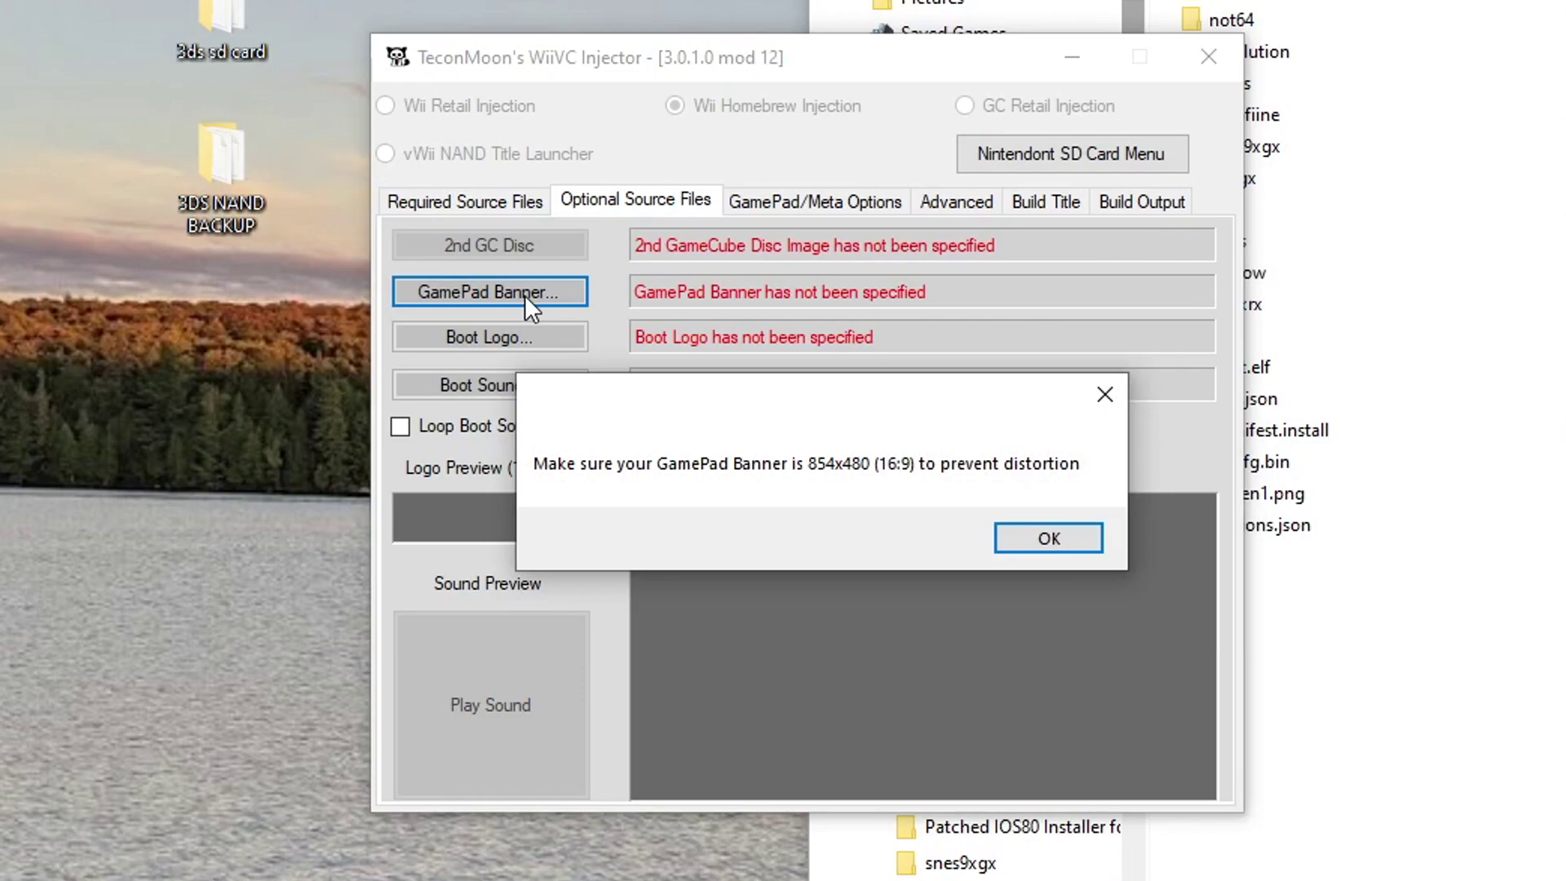
click(1058, 537)
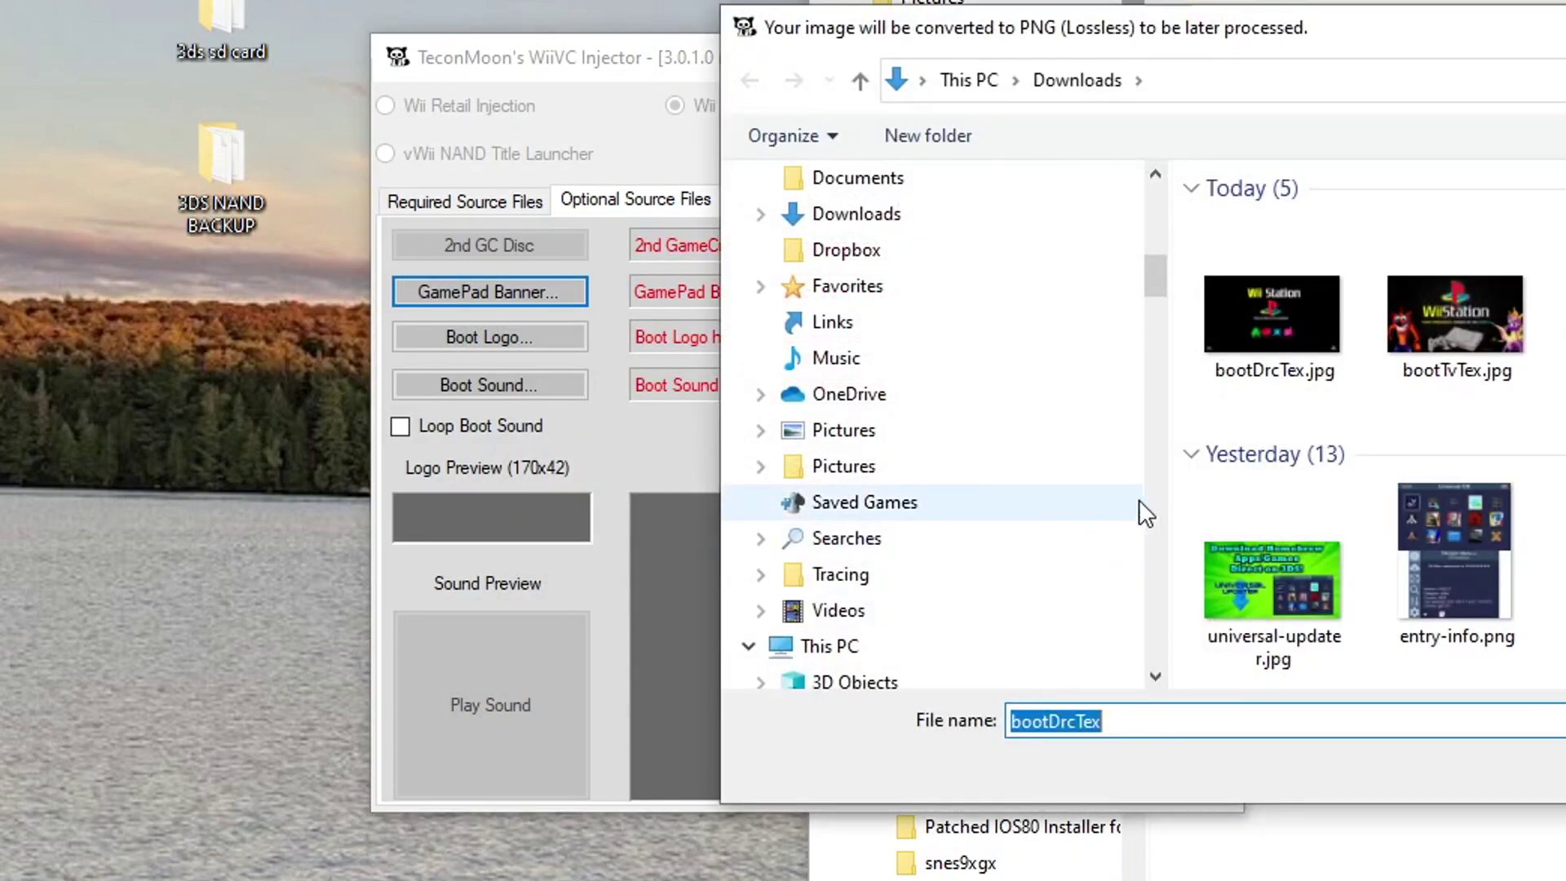
double_click(1286, 321)
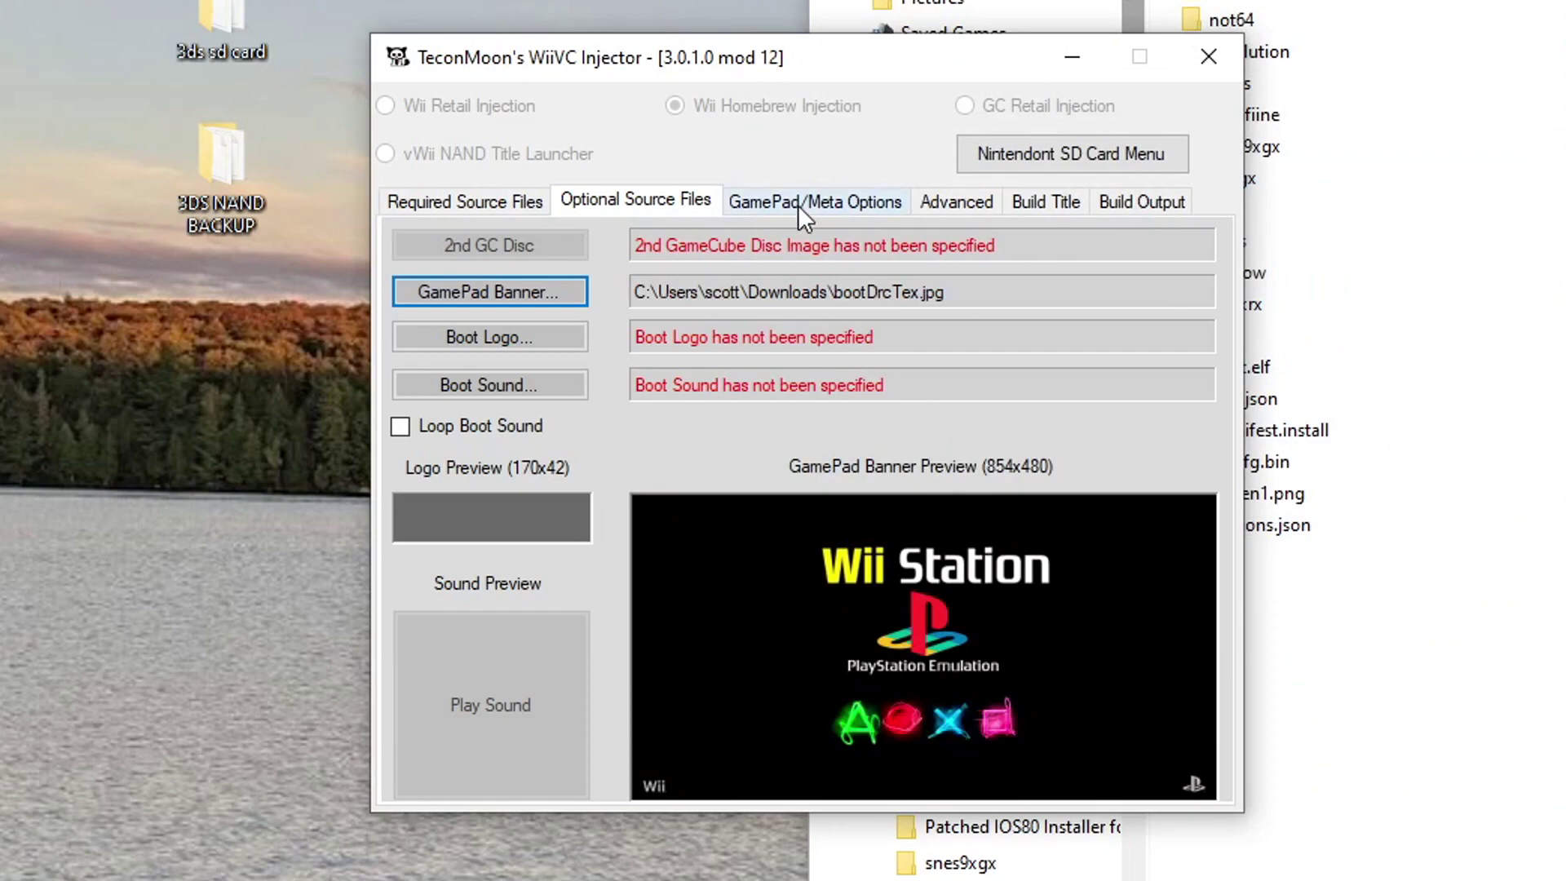
Step: On GamePad/Meta Options, replace the N/A title name with 'Wiistation Wii U Forwarder'
click(843, 203)
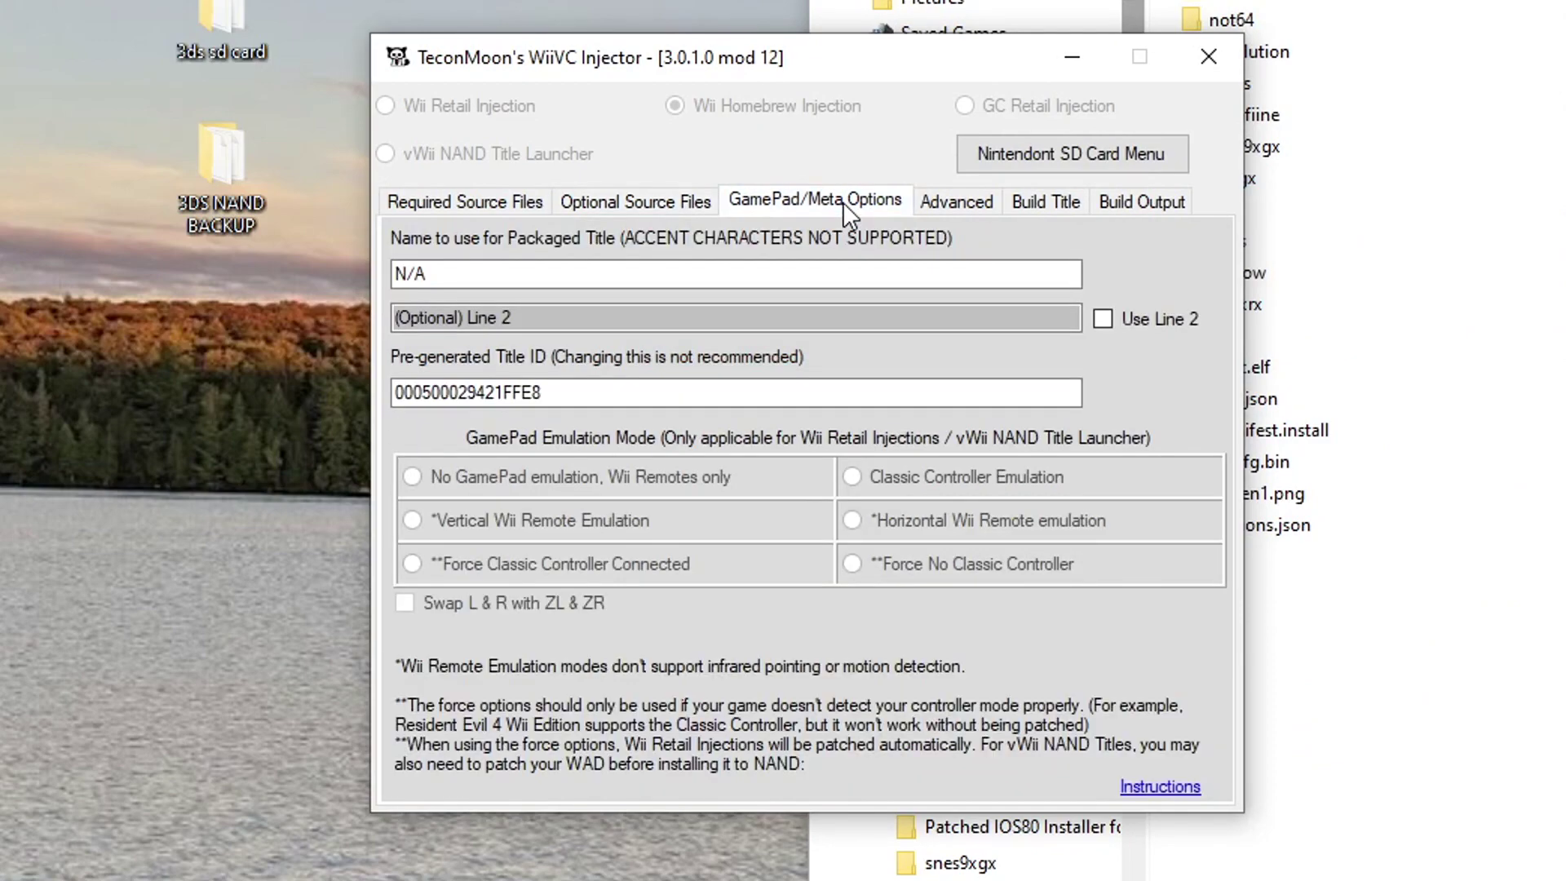
click(586, 270)
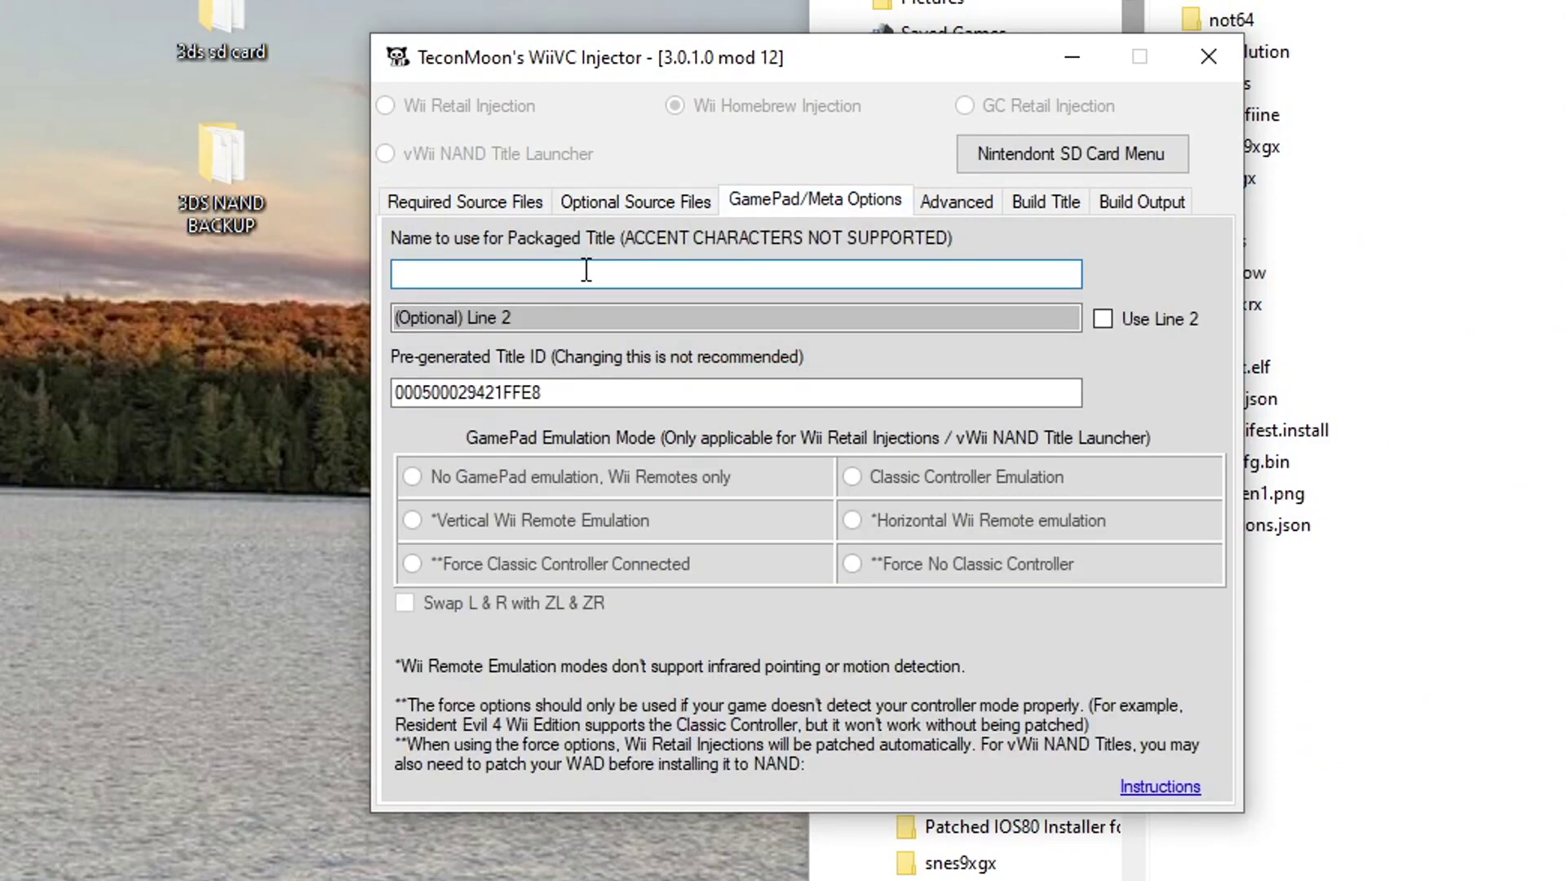
text(Wiistation Wii U Forwarder)
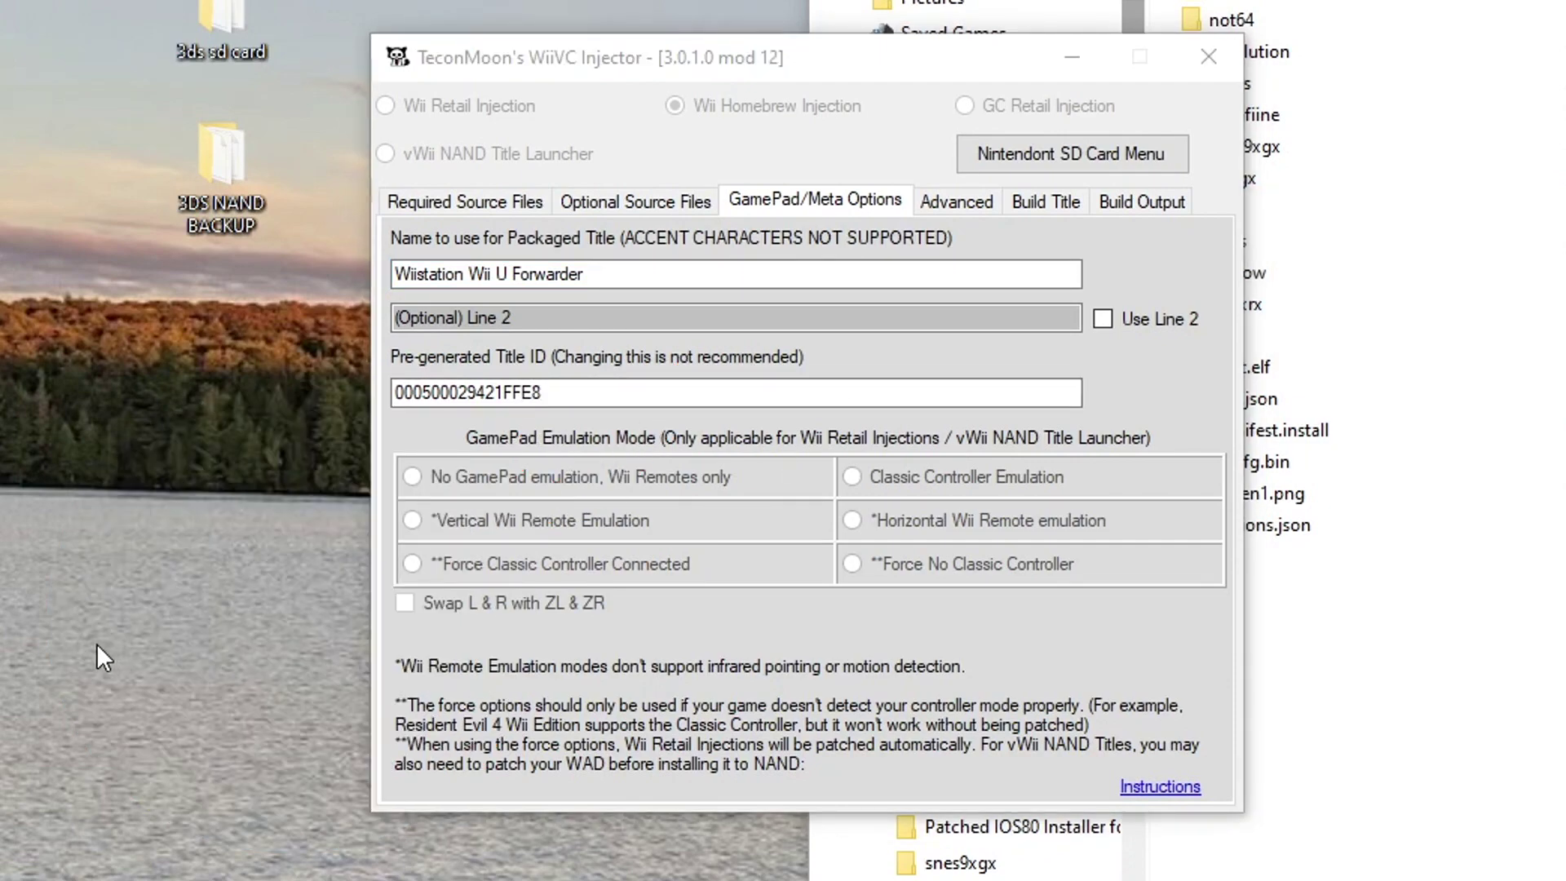
Step: Open Notepad and type WiiStation and WSN on separate lines
key(super+s)
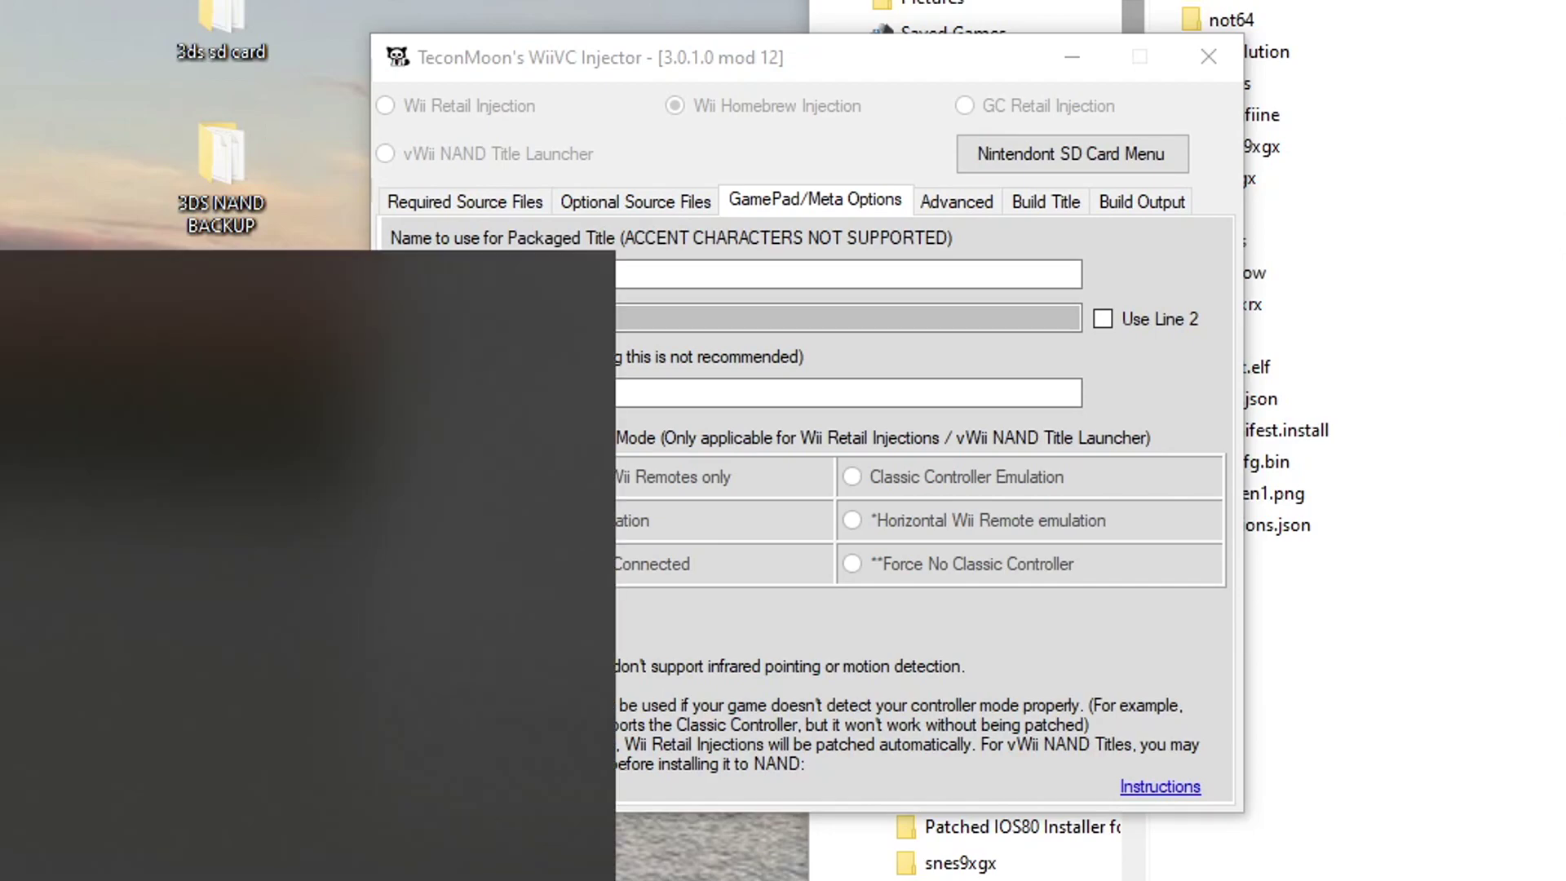
text(notepad)
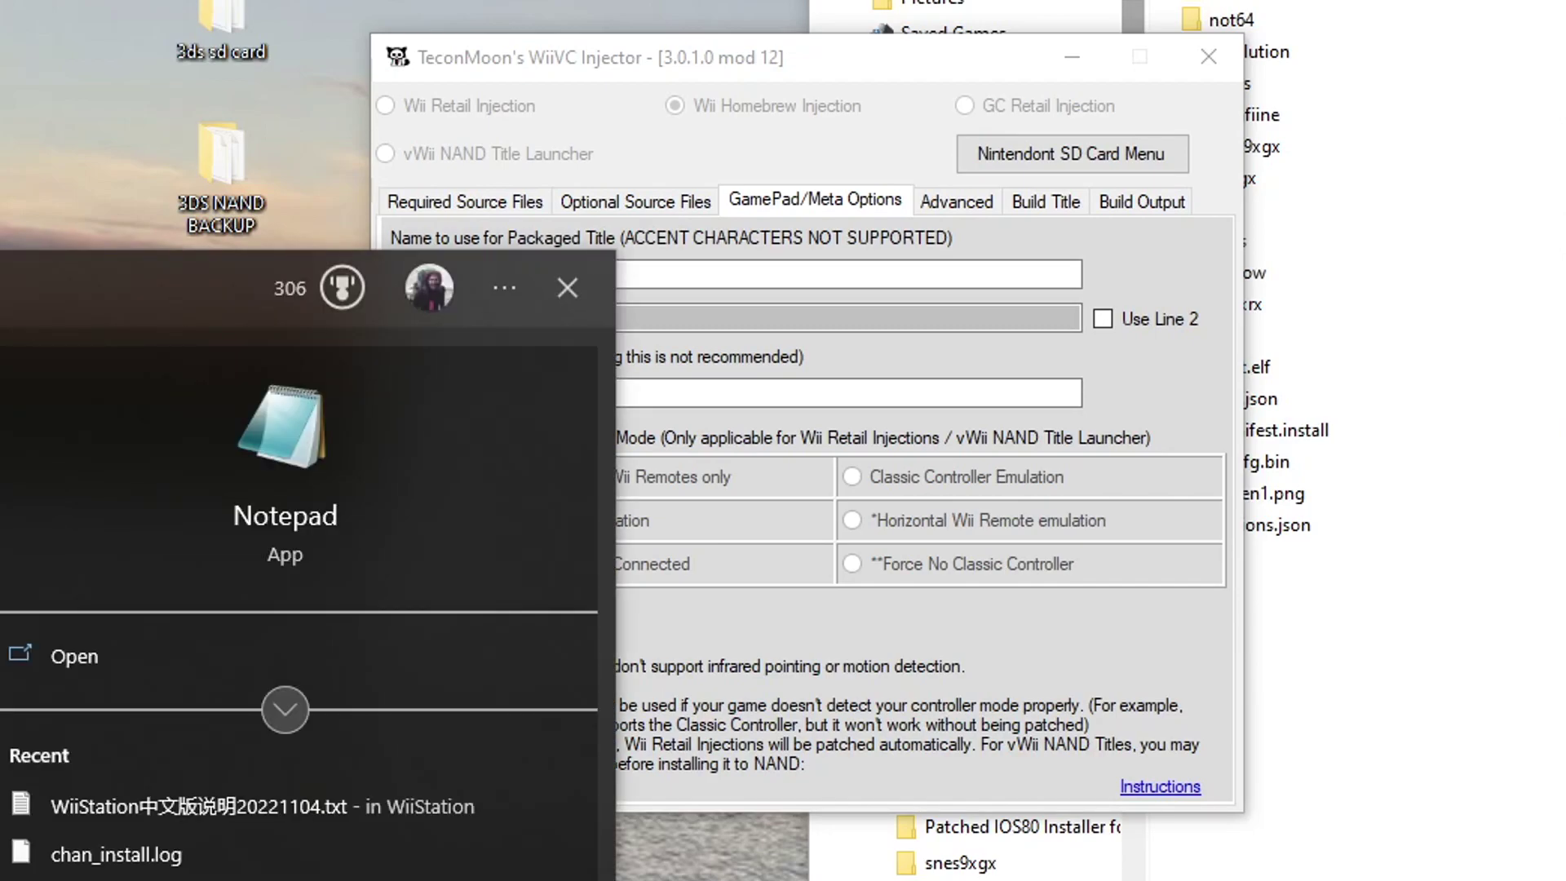
key(Return)
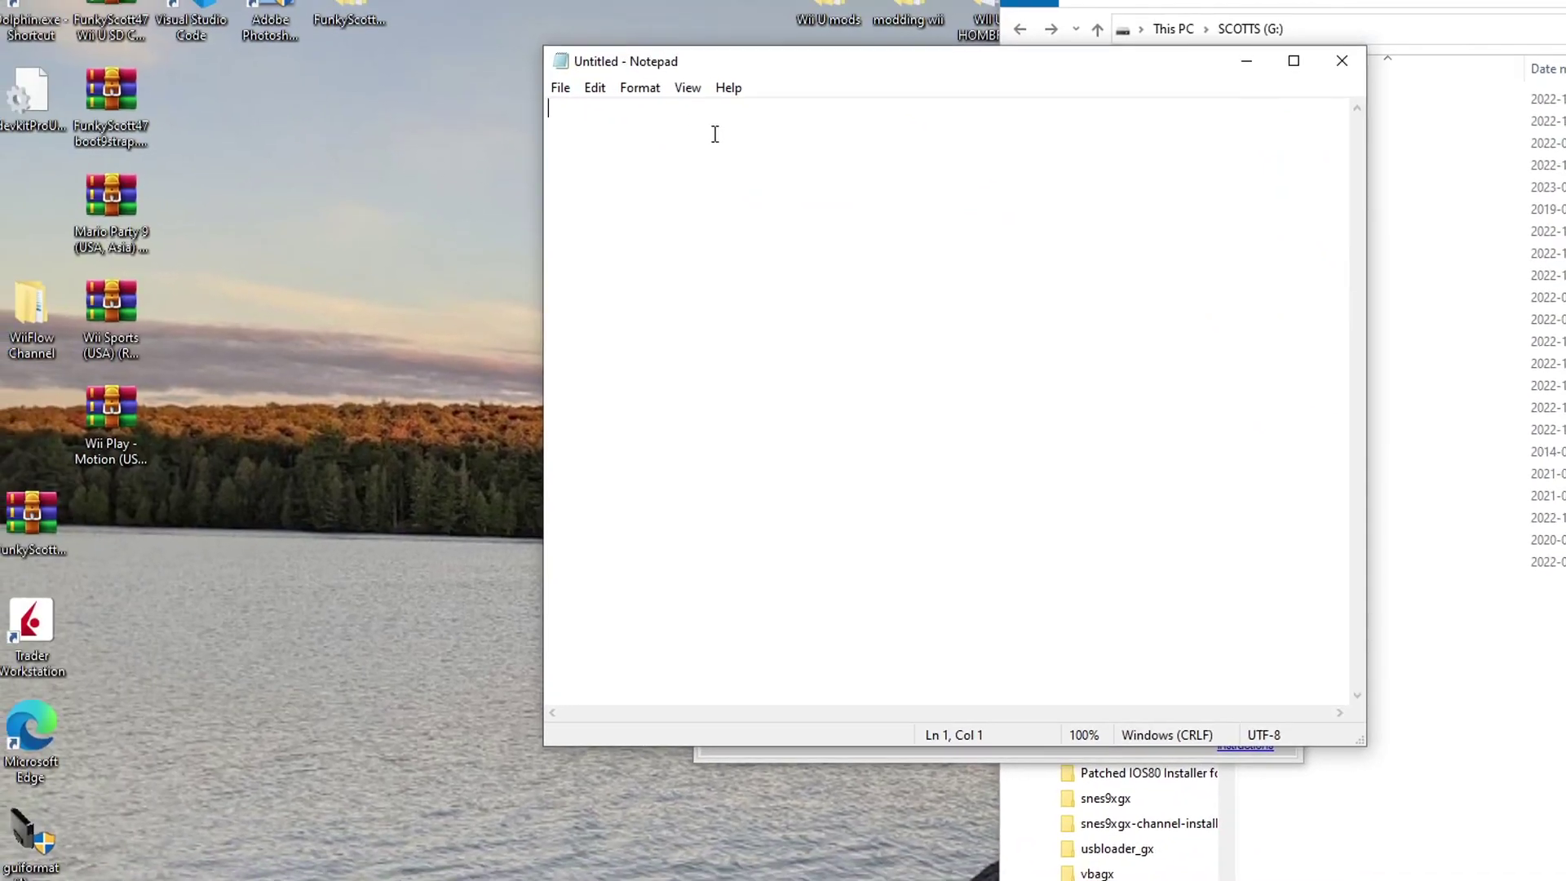
text(WiiStatiuon)
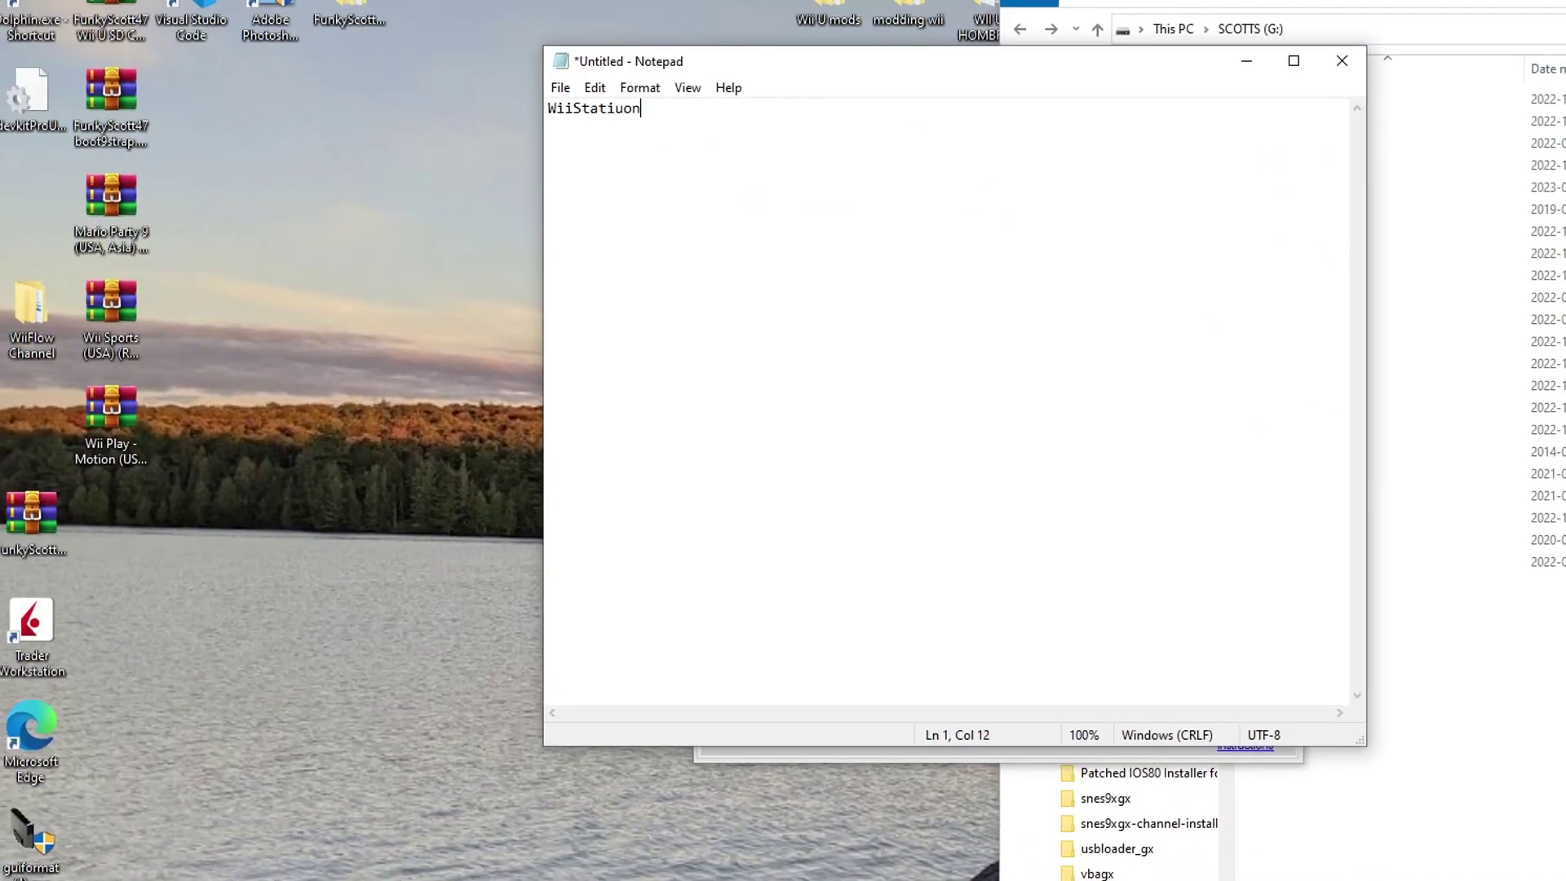
key(BackSpace)
key(BackSpace)
key(BackSpace)
text(on)
key(Return)
text(WSN)
Step: Space the lines apart and add 231914, WSN's alphabet numbers from the chart
click(657, 115)
key(Return)
click(617, 167)
key(Return)
key(Return)
key(alt+Tab)
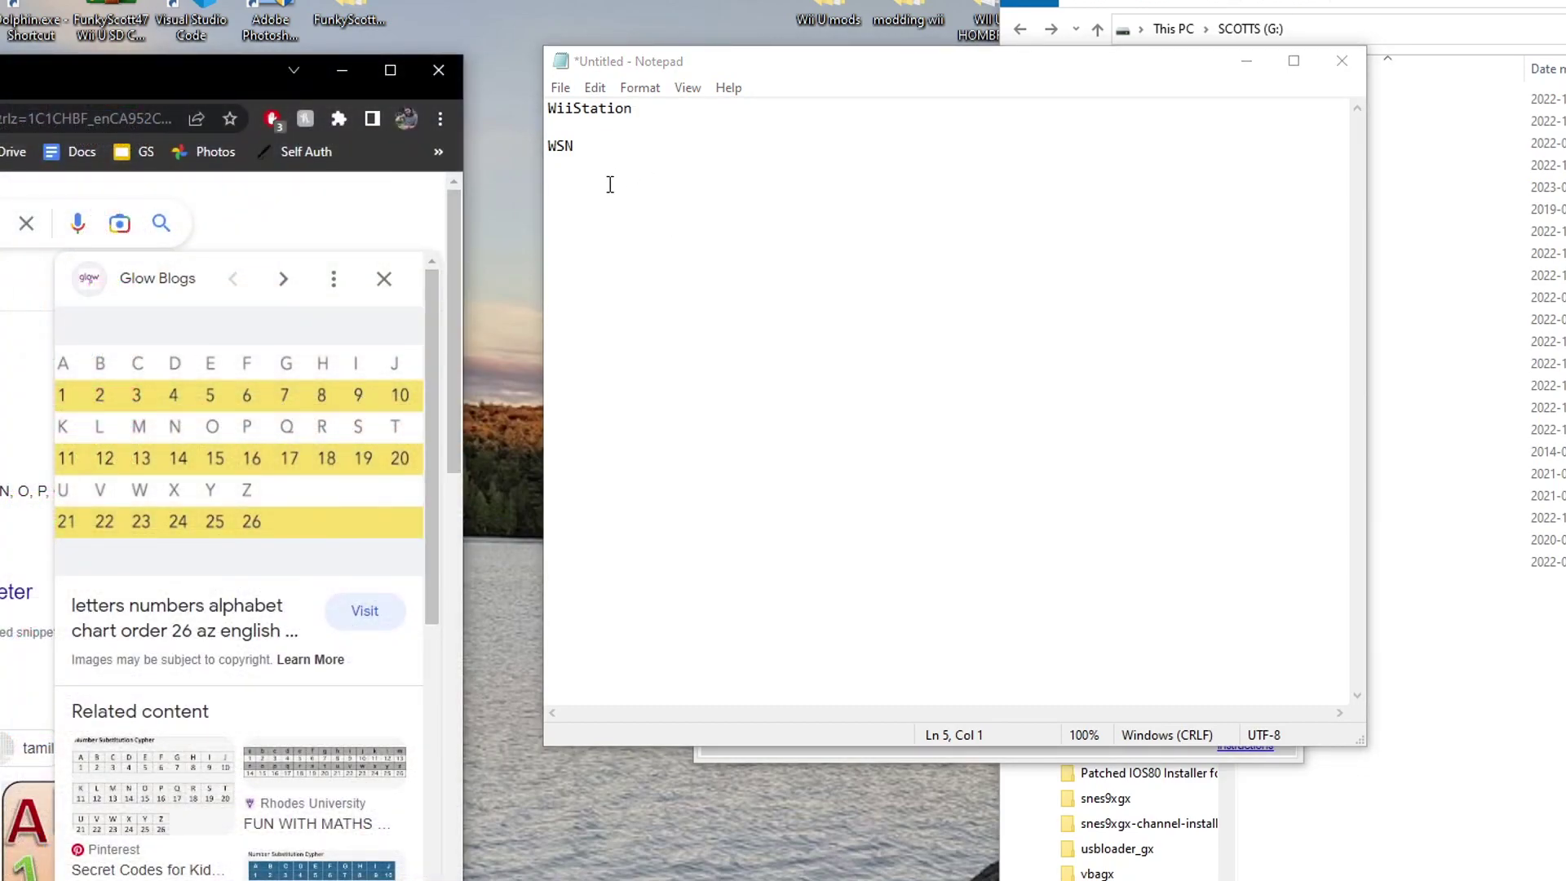
click(645, 190)
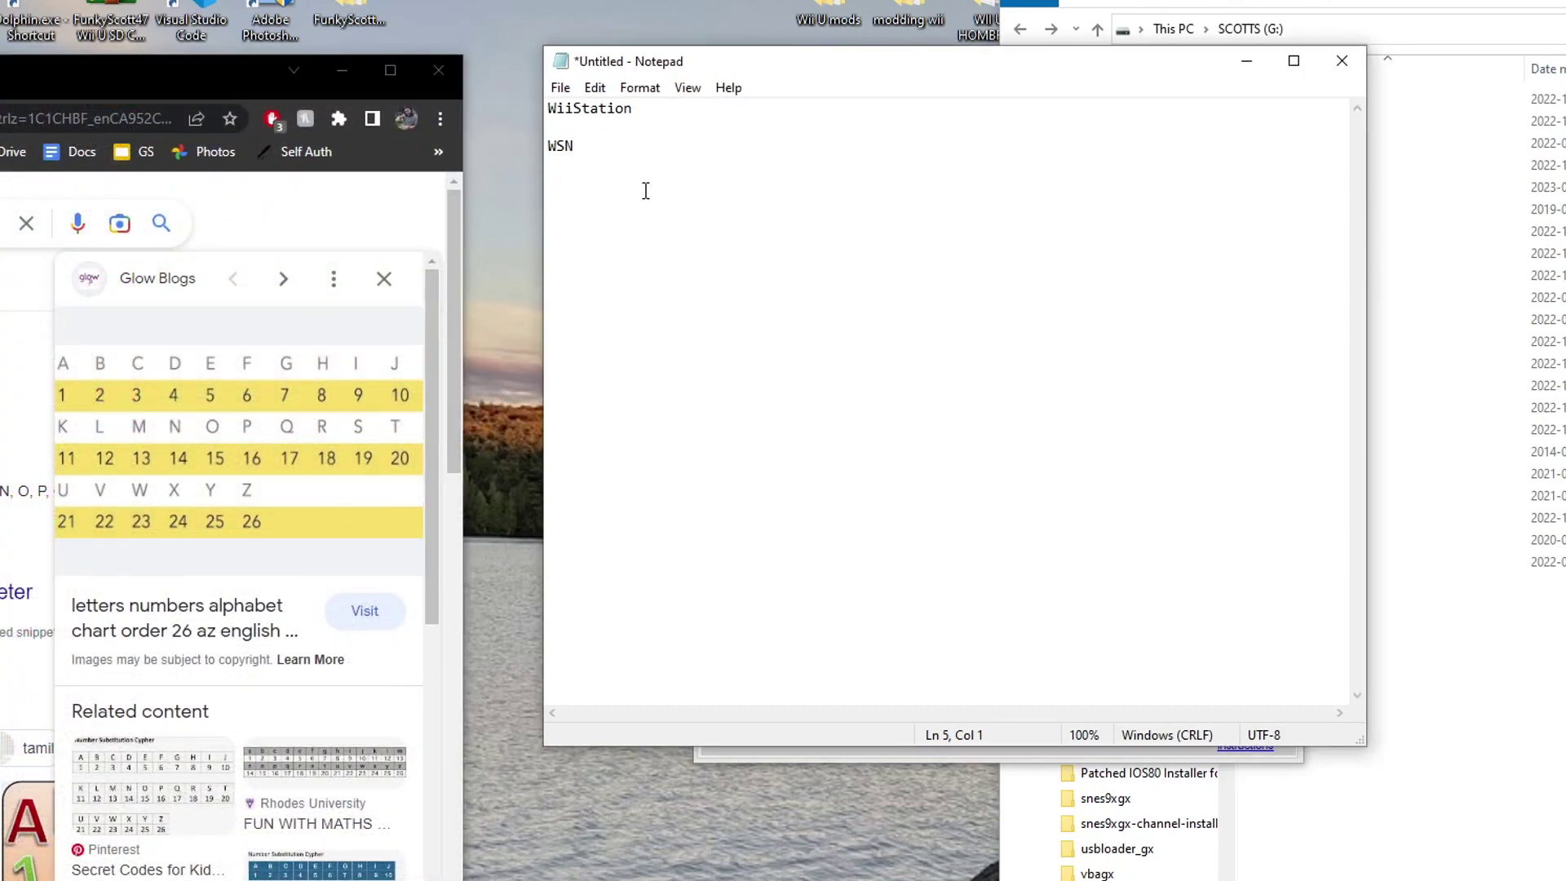
text(231914)
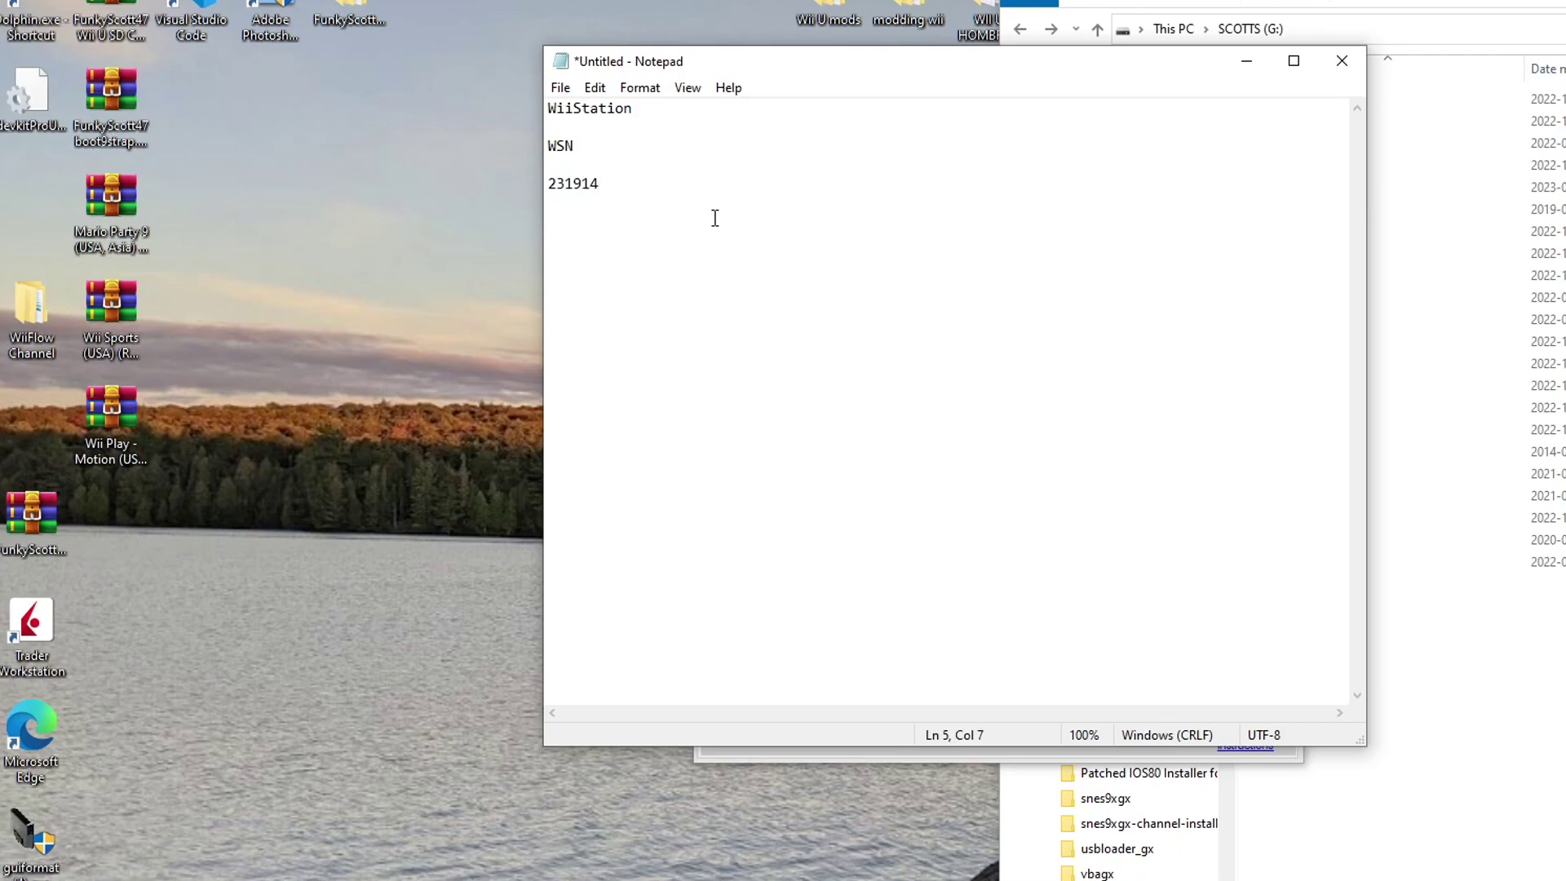
key(Return)
double_click(618, 185)
click(648, 212)
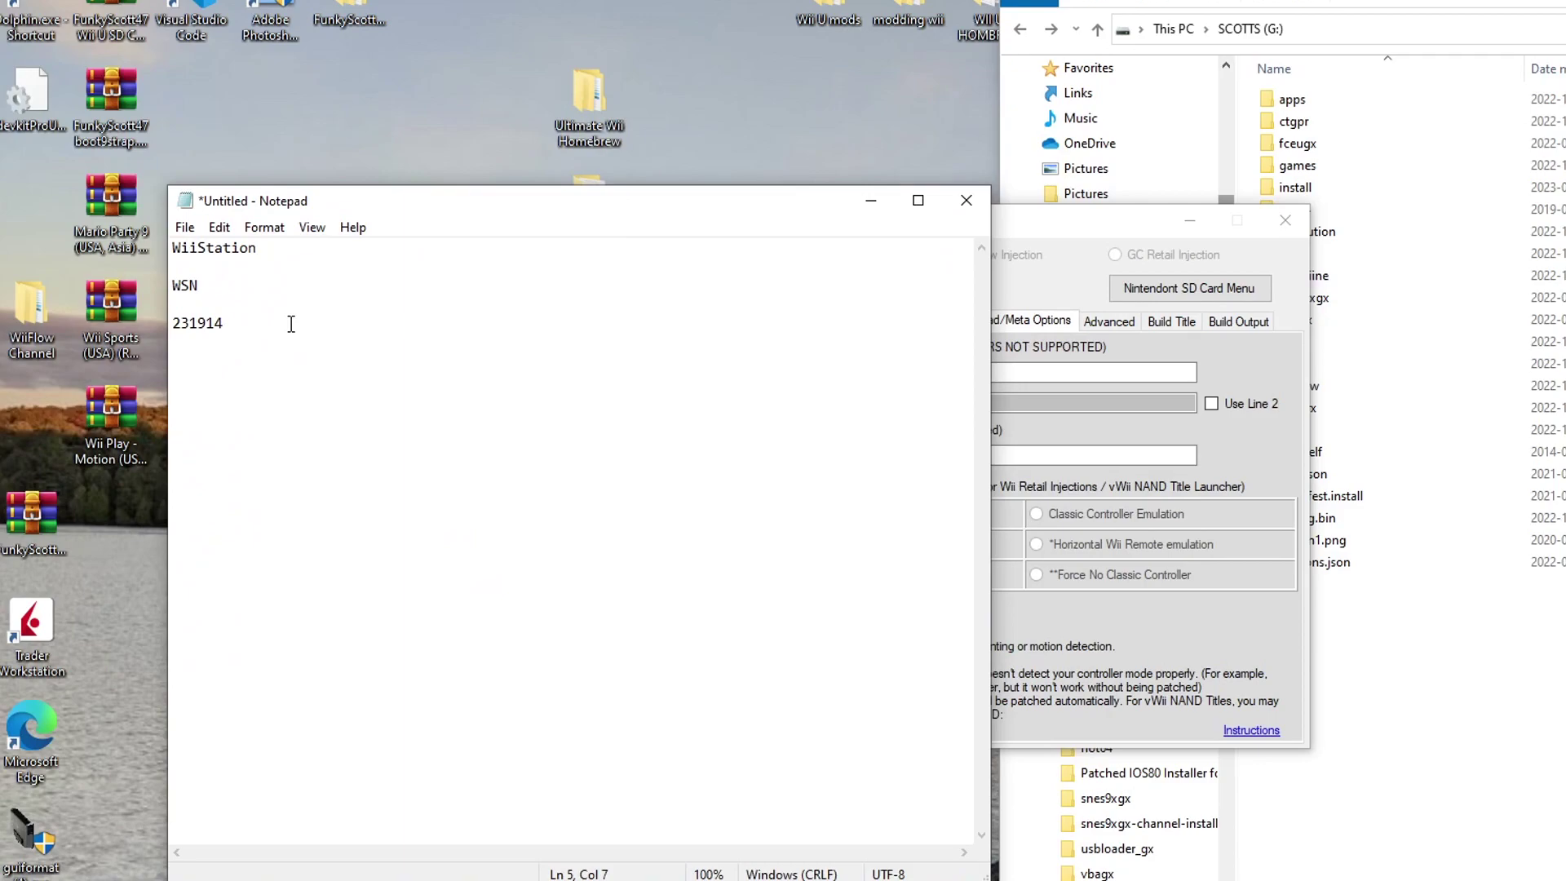
Step: Extend the number to 23191400 and copy it from Notepad
text(00)
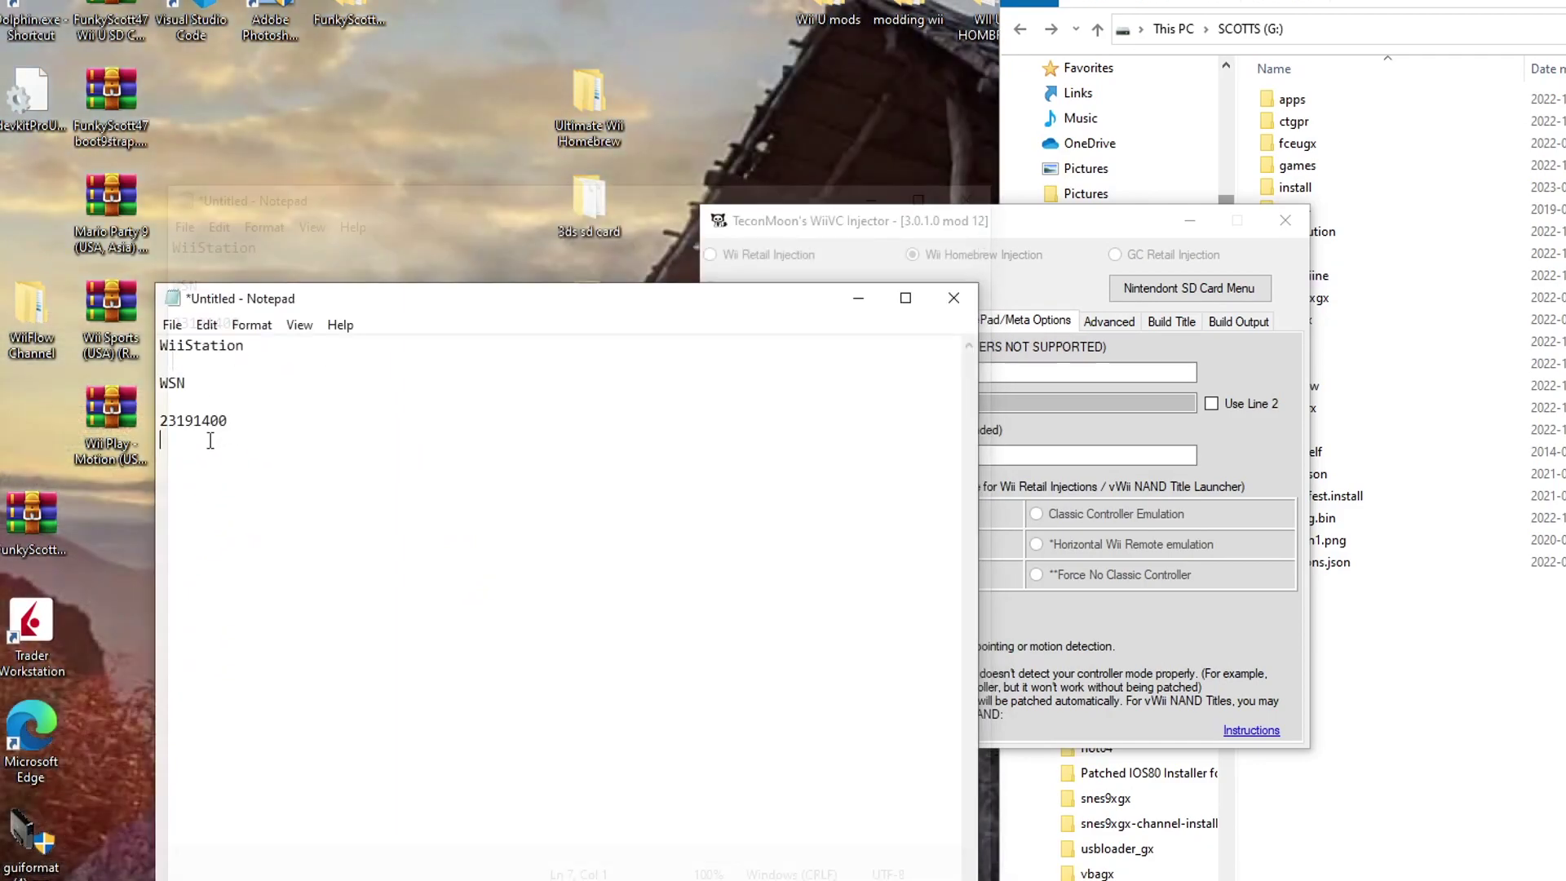
drag(229, 422, 161, 424)
right_click(203, 425)
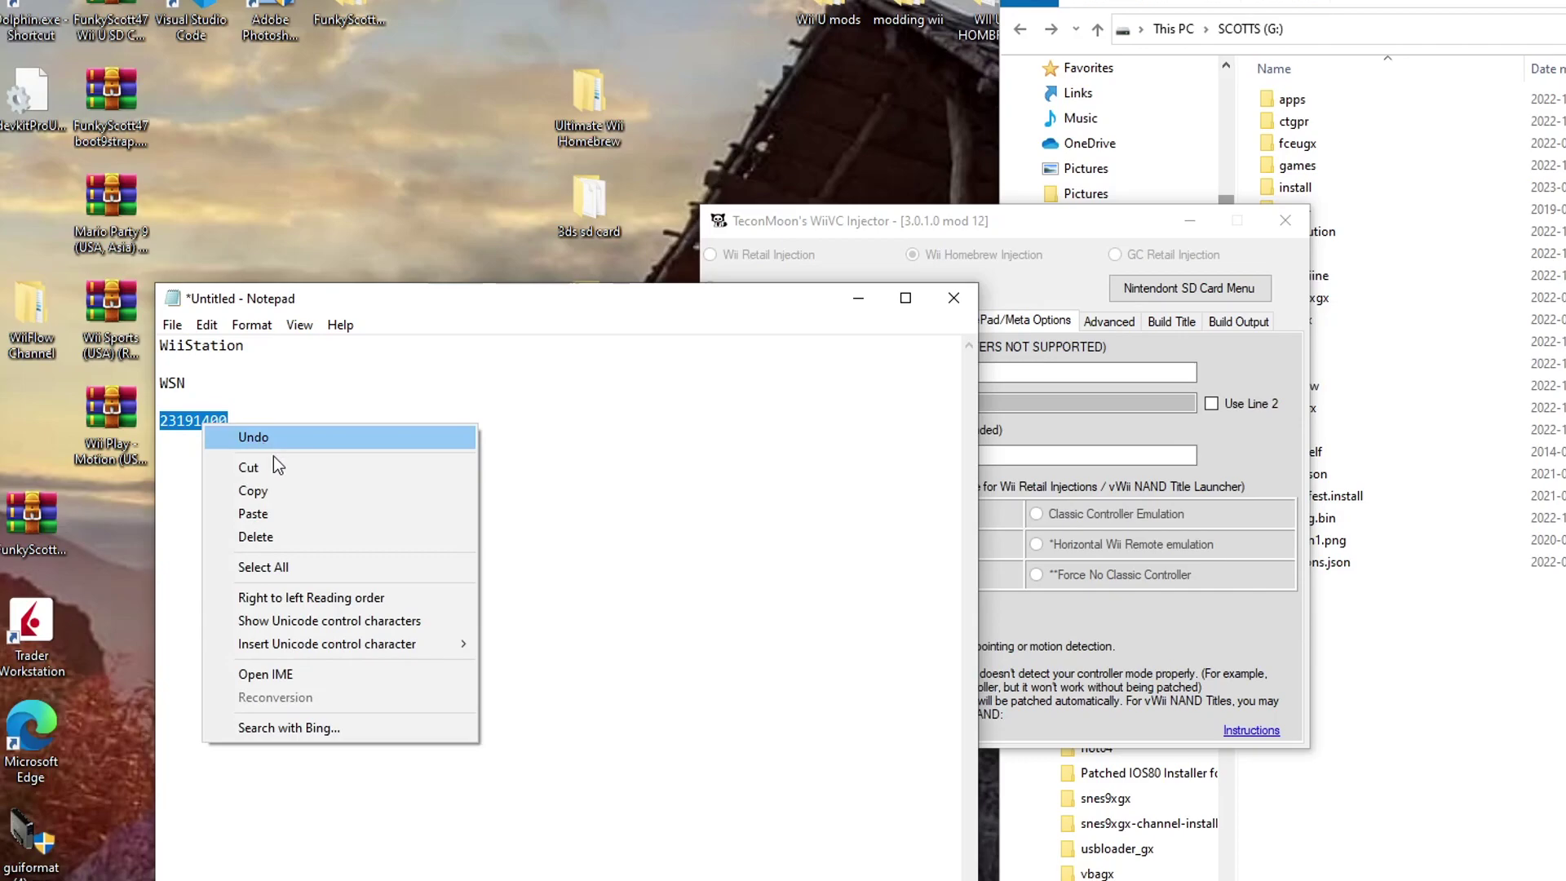
click(281, 496)
click(849, 298)
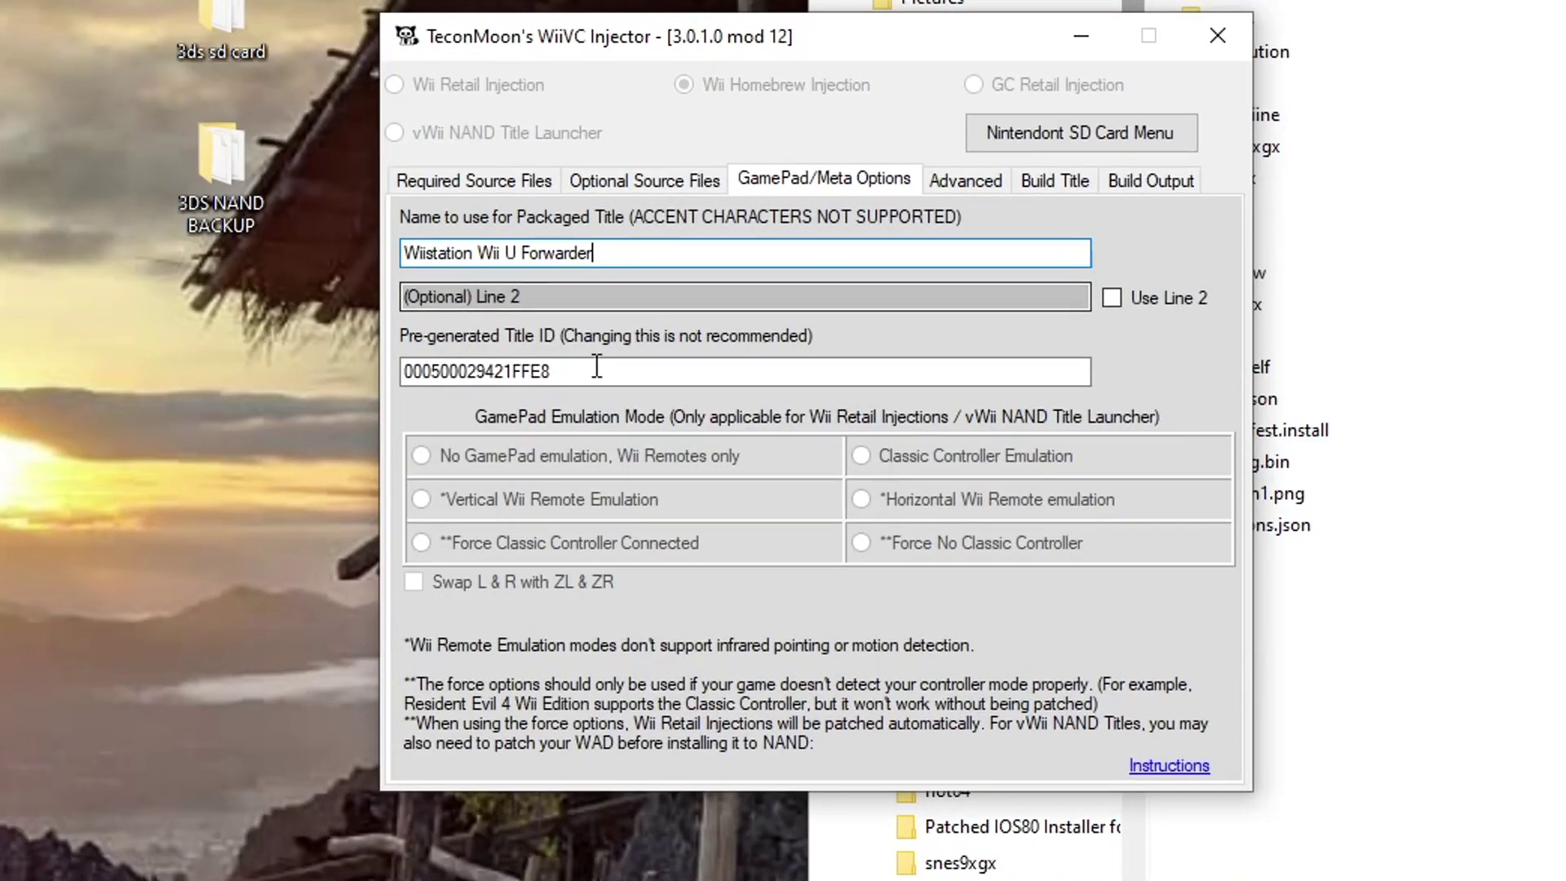
click(845, 455)
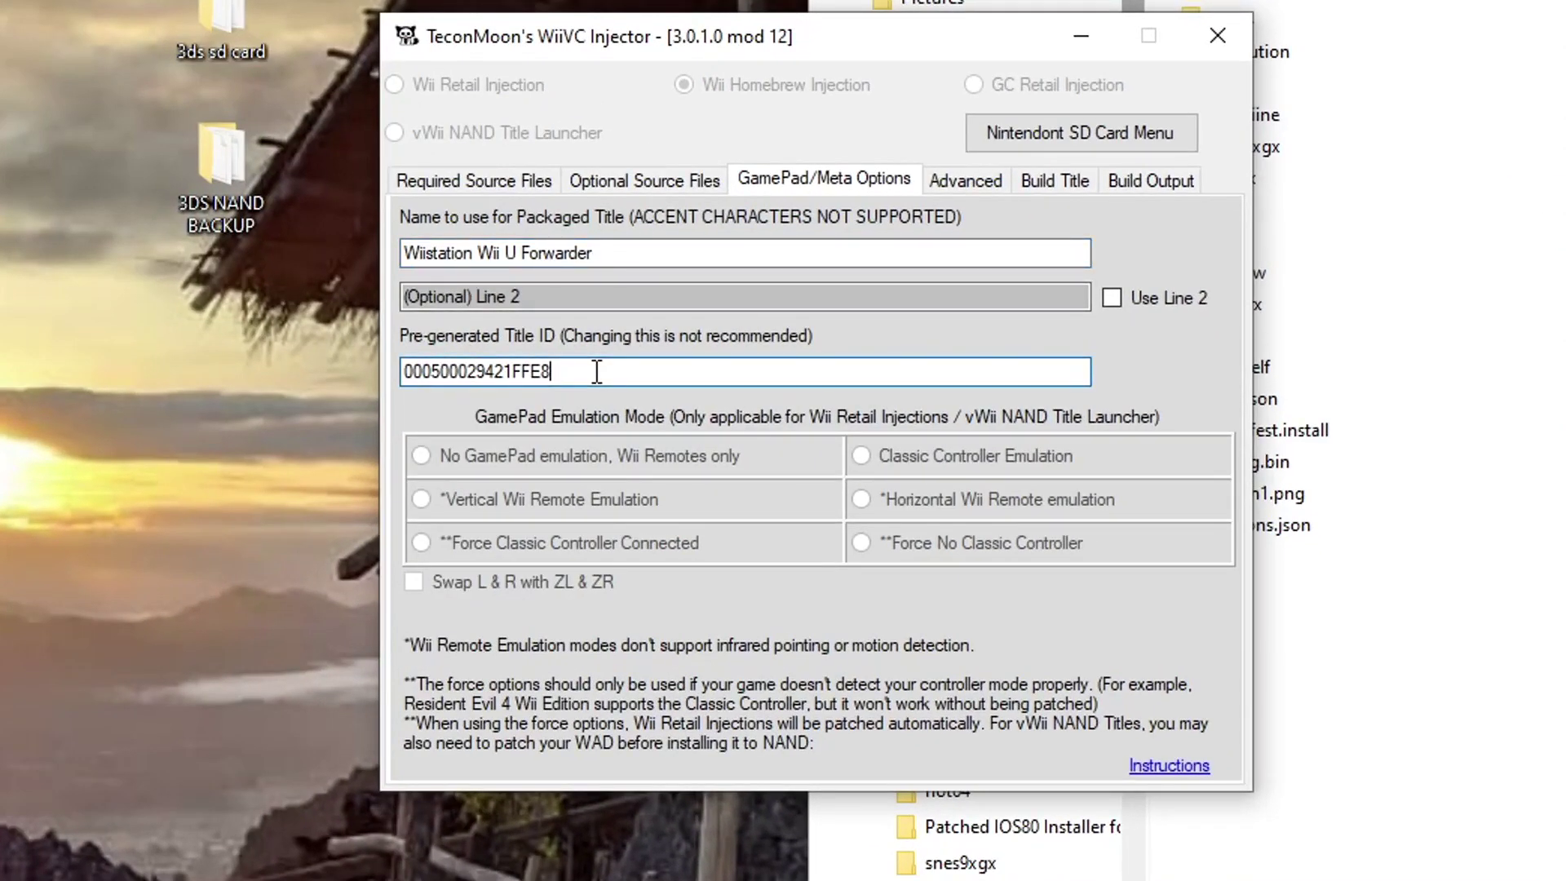
key(BackSpace)
key(BackSpace)
key(BackSpace)
key(BackSpace)
key(BackSpace)
key(BackSpace)
key(BackSpace)
key(BackSpace)
text(23197400)
key(BackSpace)
text(1)
key(BackSpace)
text(0)
double_click(720, 371)
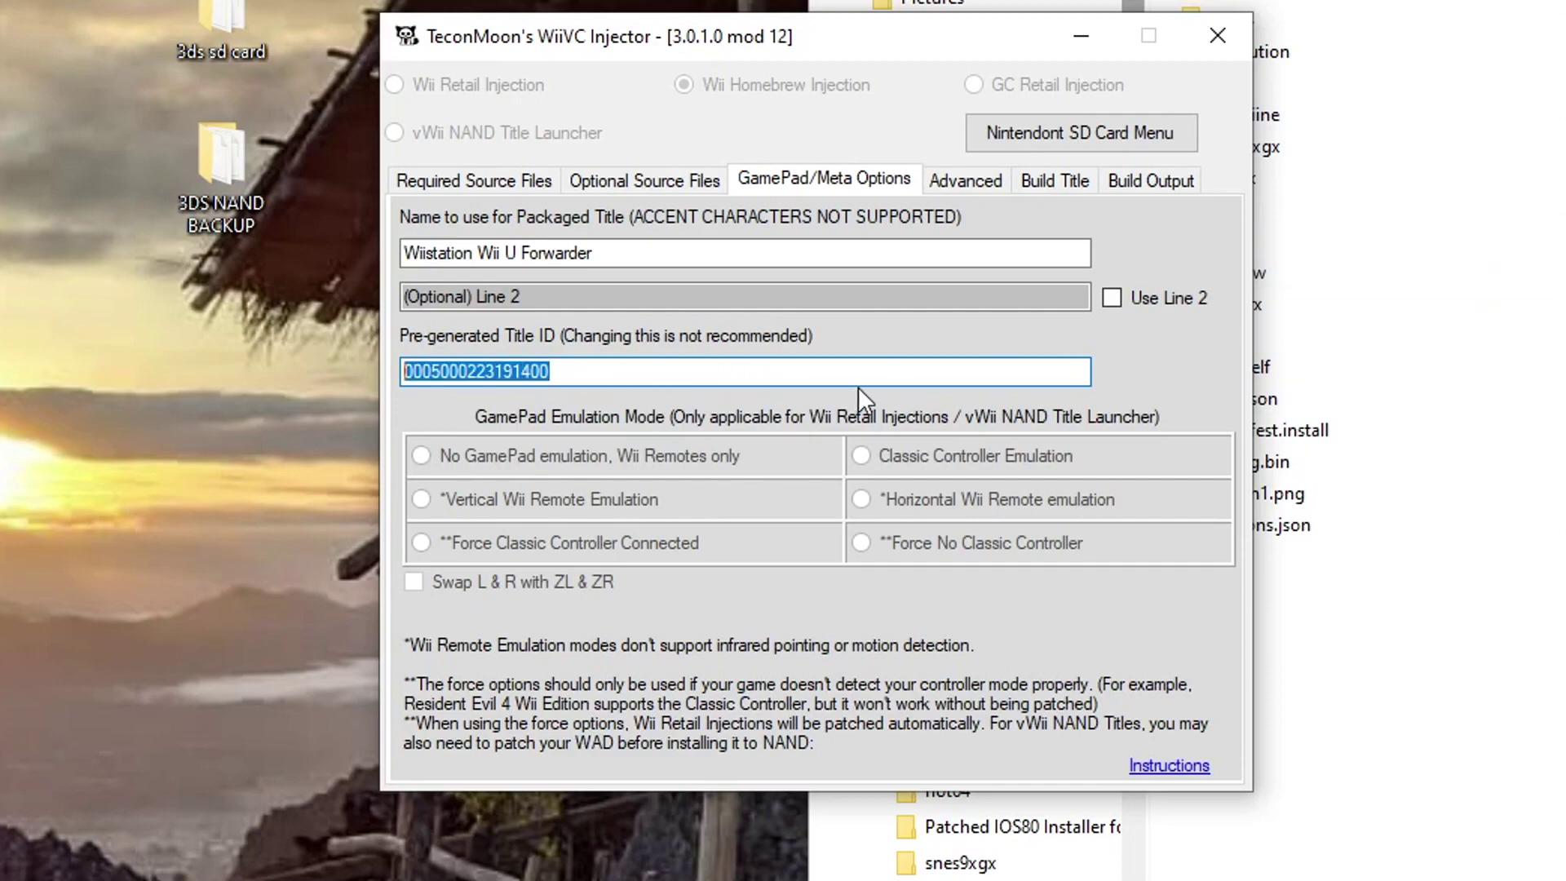
click(1207, 405)
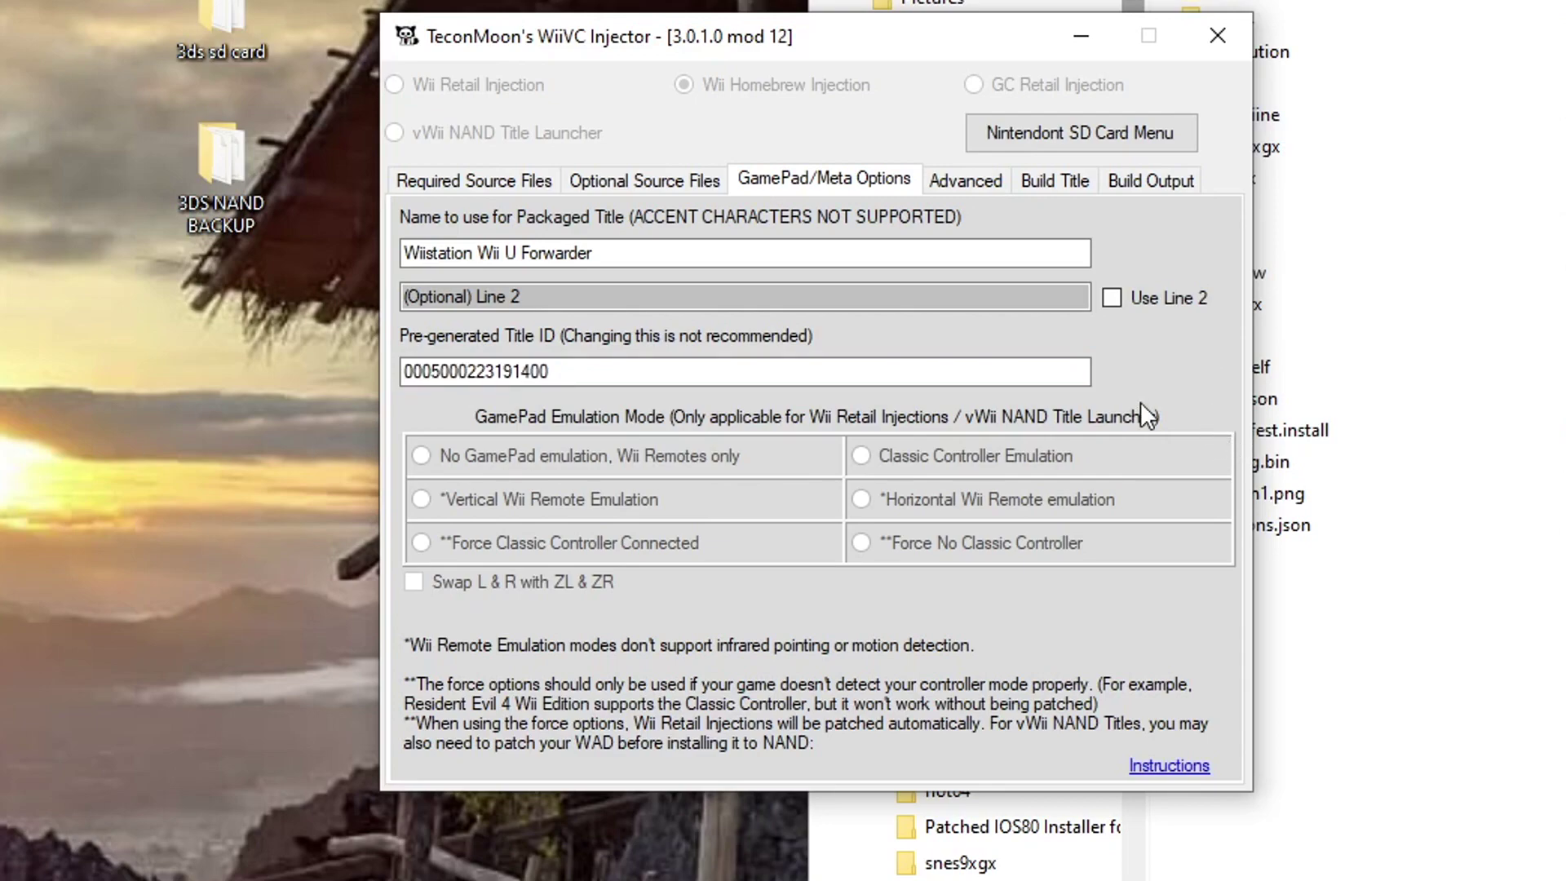
Step: Build the forwarder title with Downloads set as the output directory
click(1059, 179)
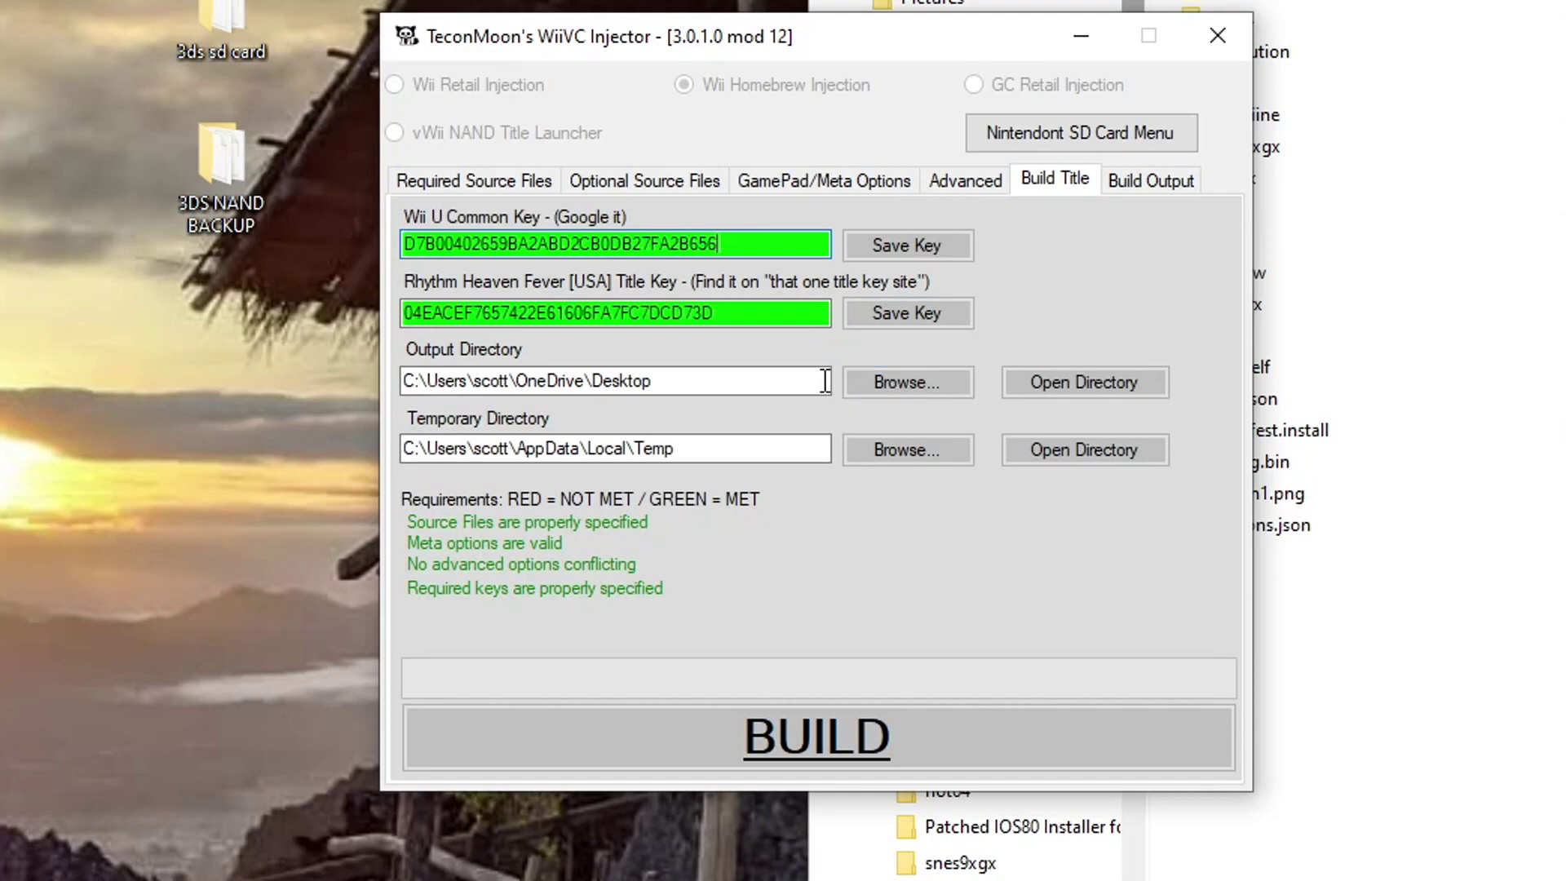
click(909, 385)
click(852, 729)
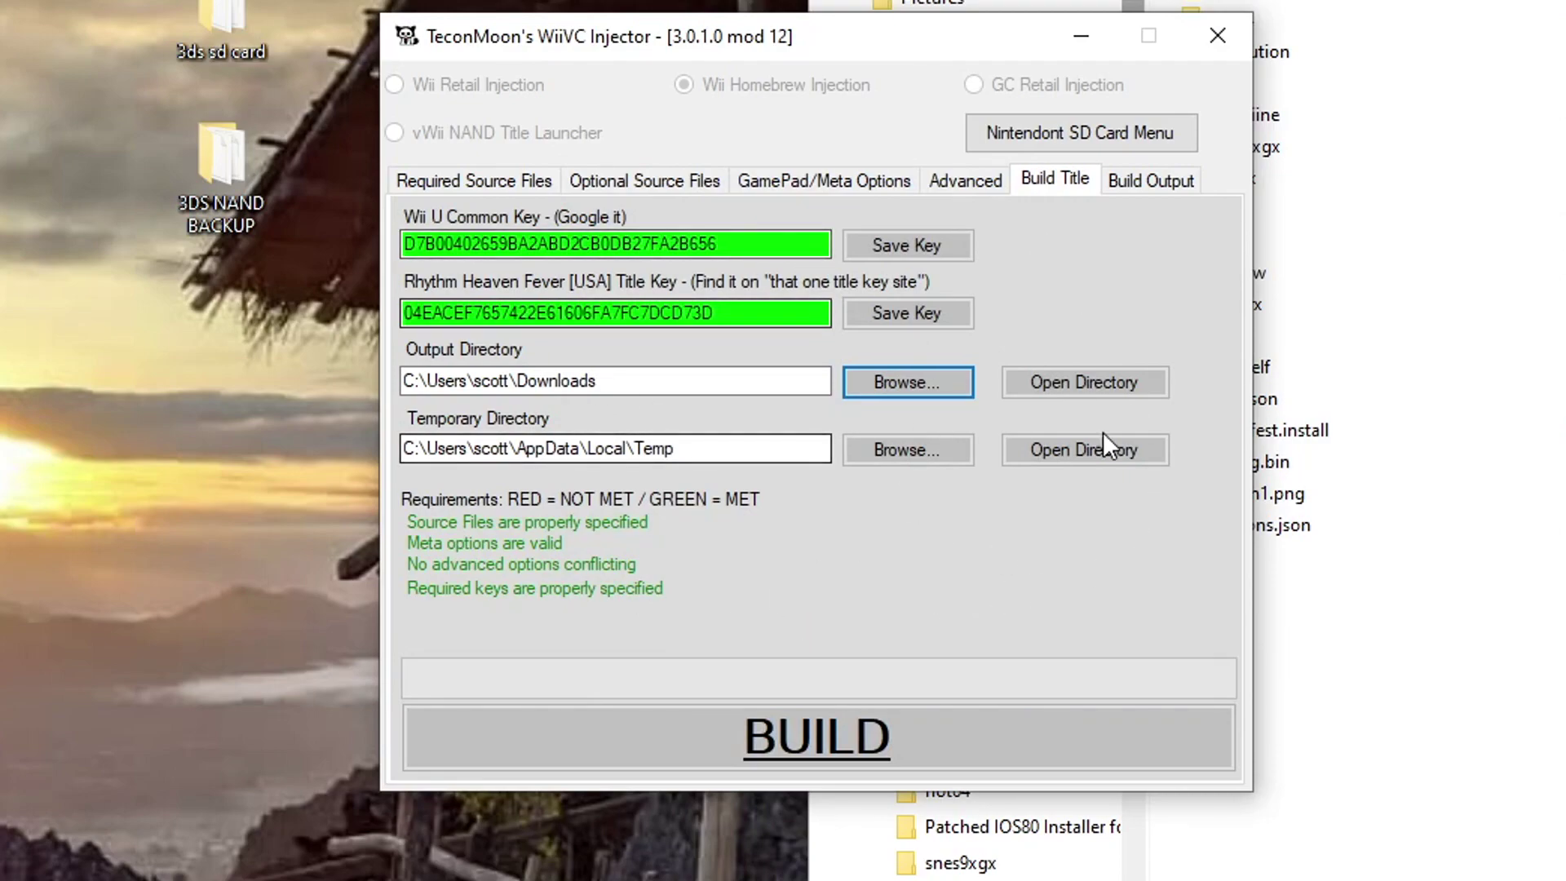
click(839, 731)
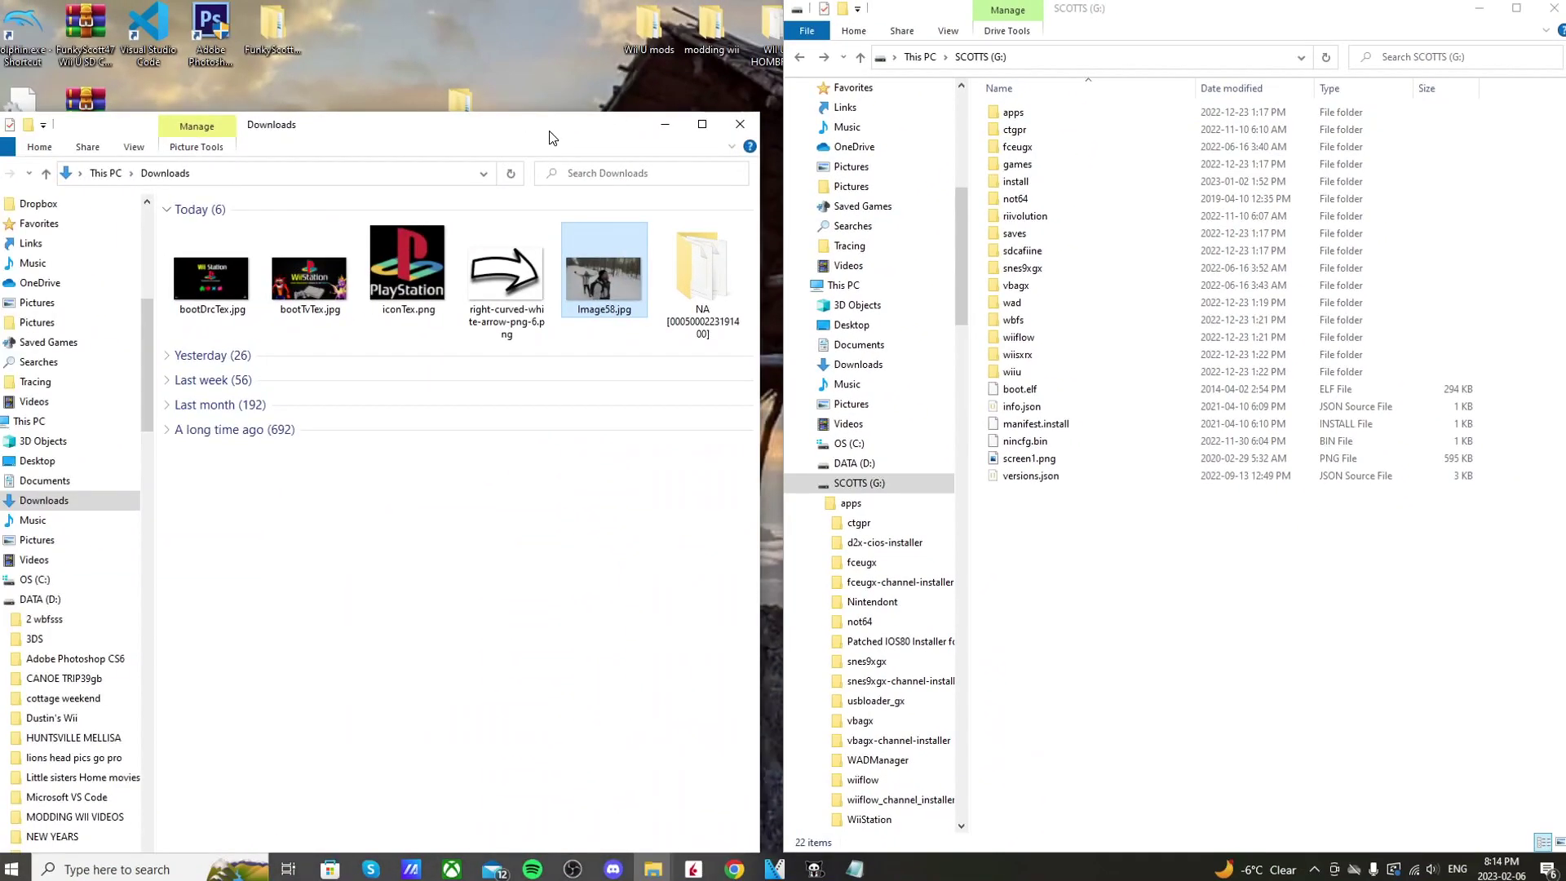
Step: Move the NA folder to the desktop, rename it WiiStation Wii U Channel, and open it
drag(596, 132, 663, 350)
click(74, 143)
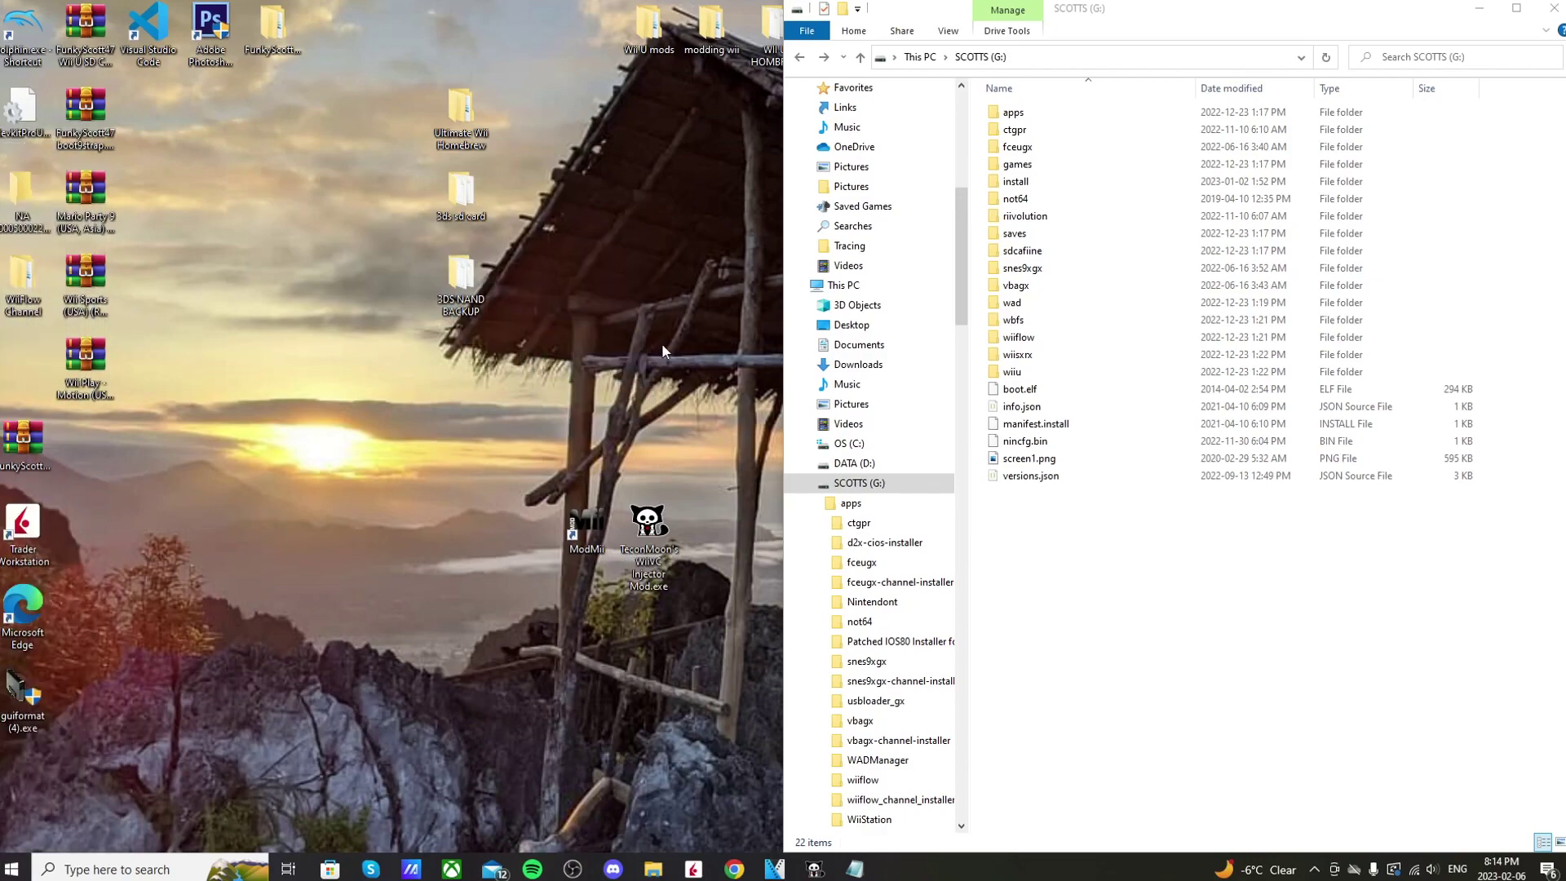
right_click(650, 315)
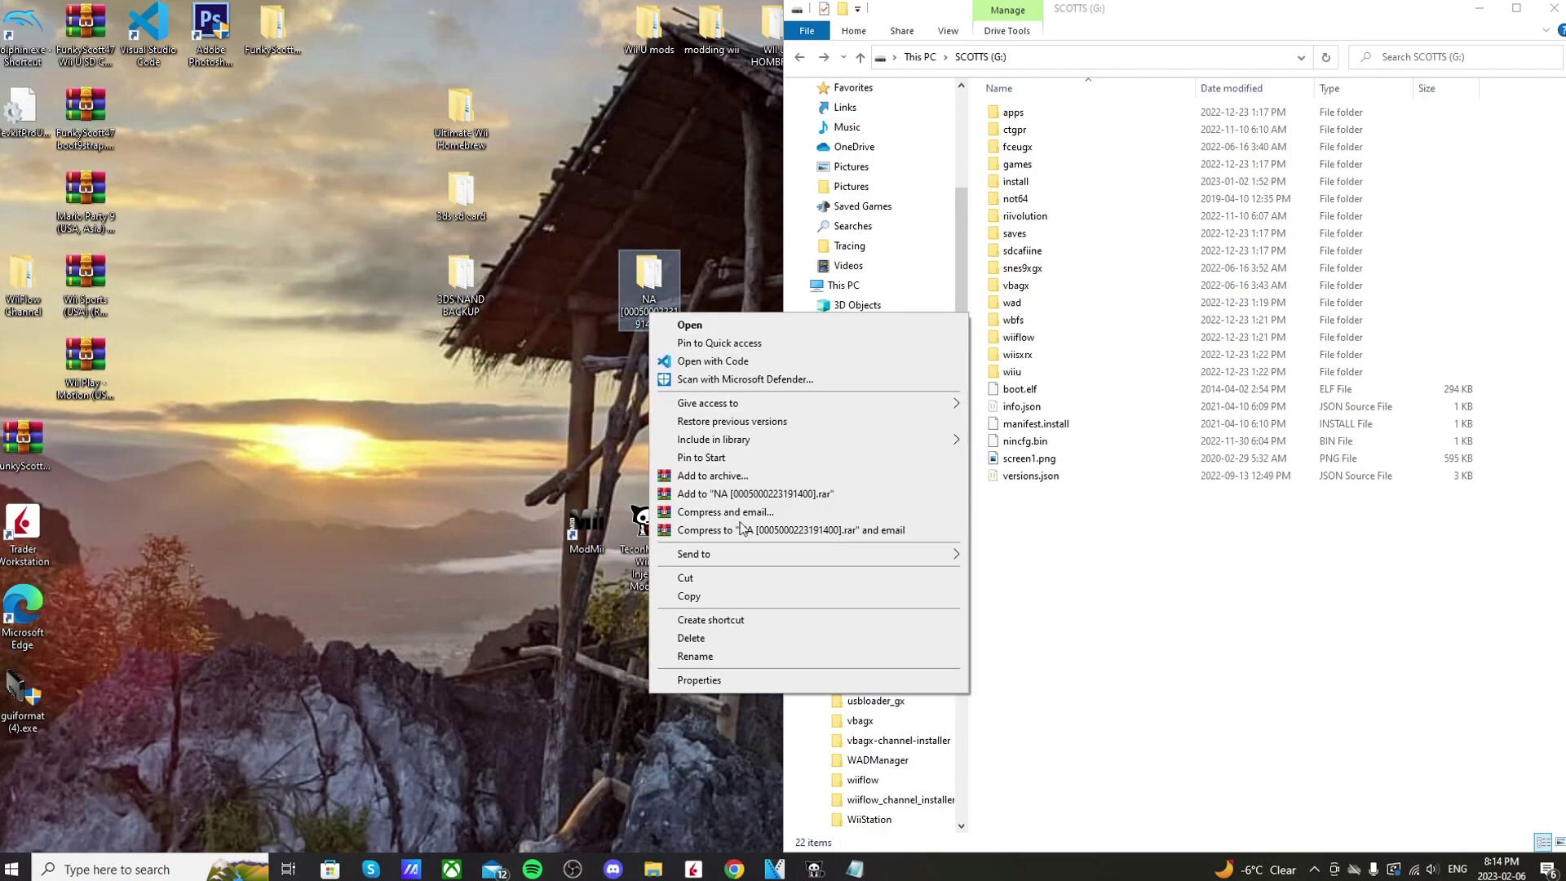
click(721, 659)
key(Left)
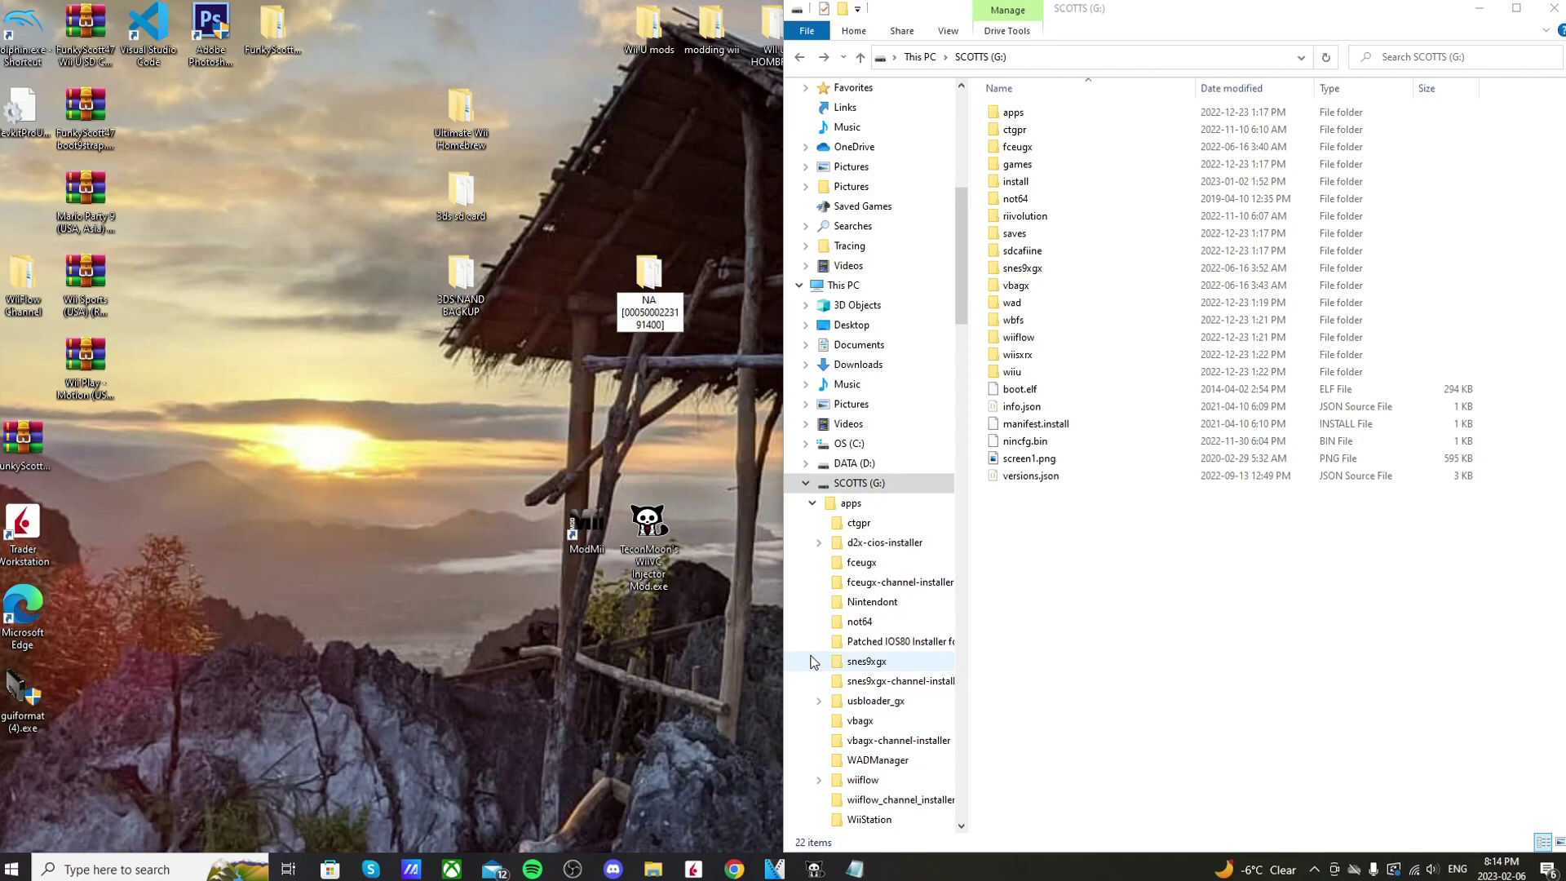
key(BackSpace)
key(BackSpace)
text(WiiStation)
text( Wii U )
text(Channel)
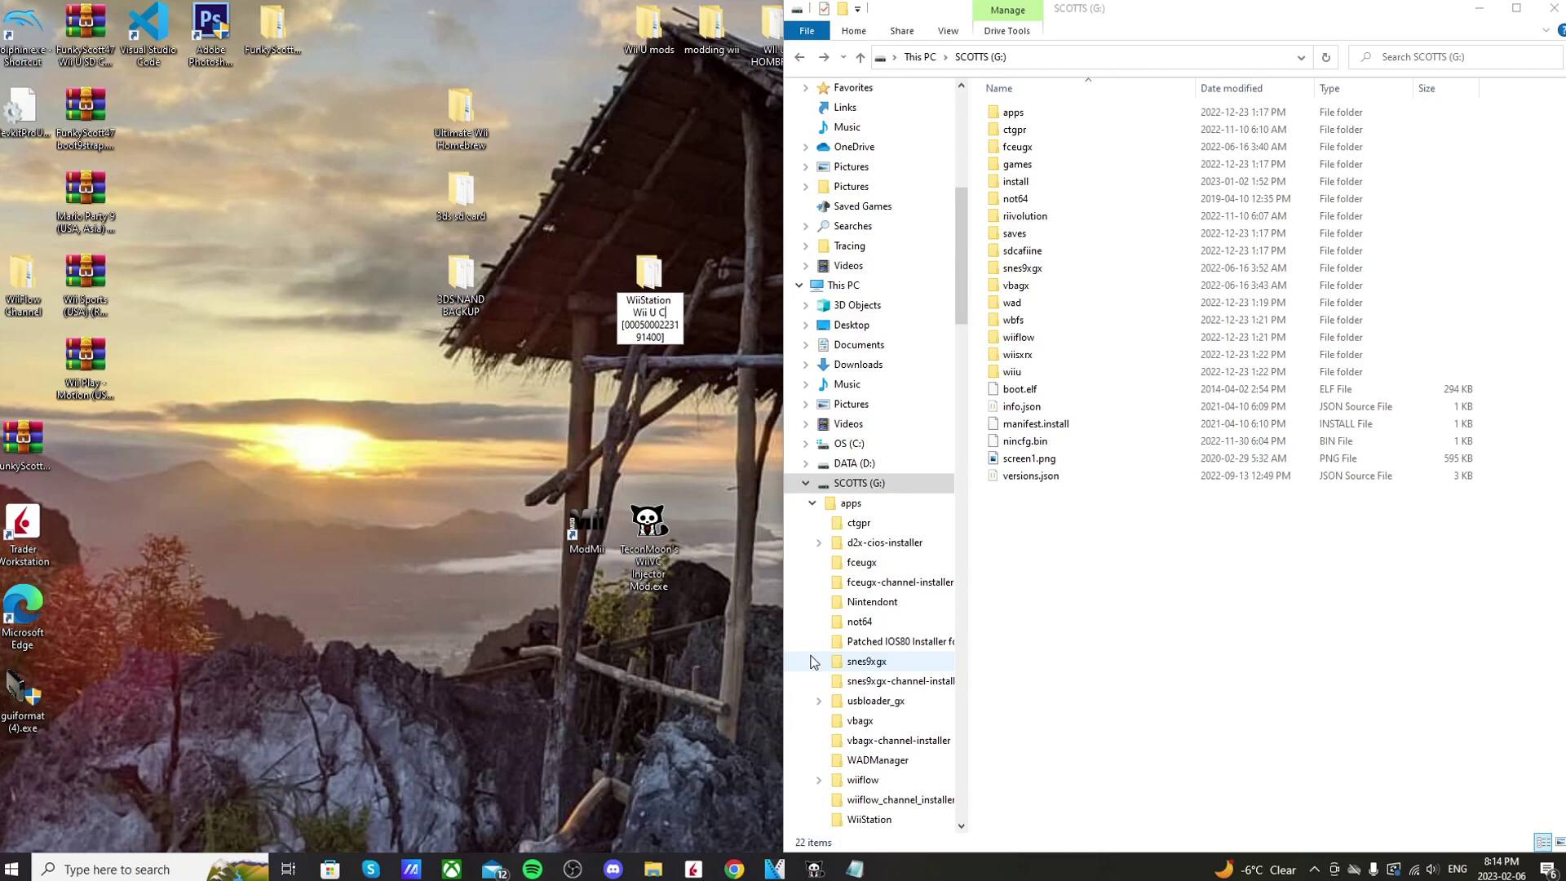
key(Return)
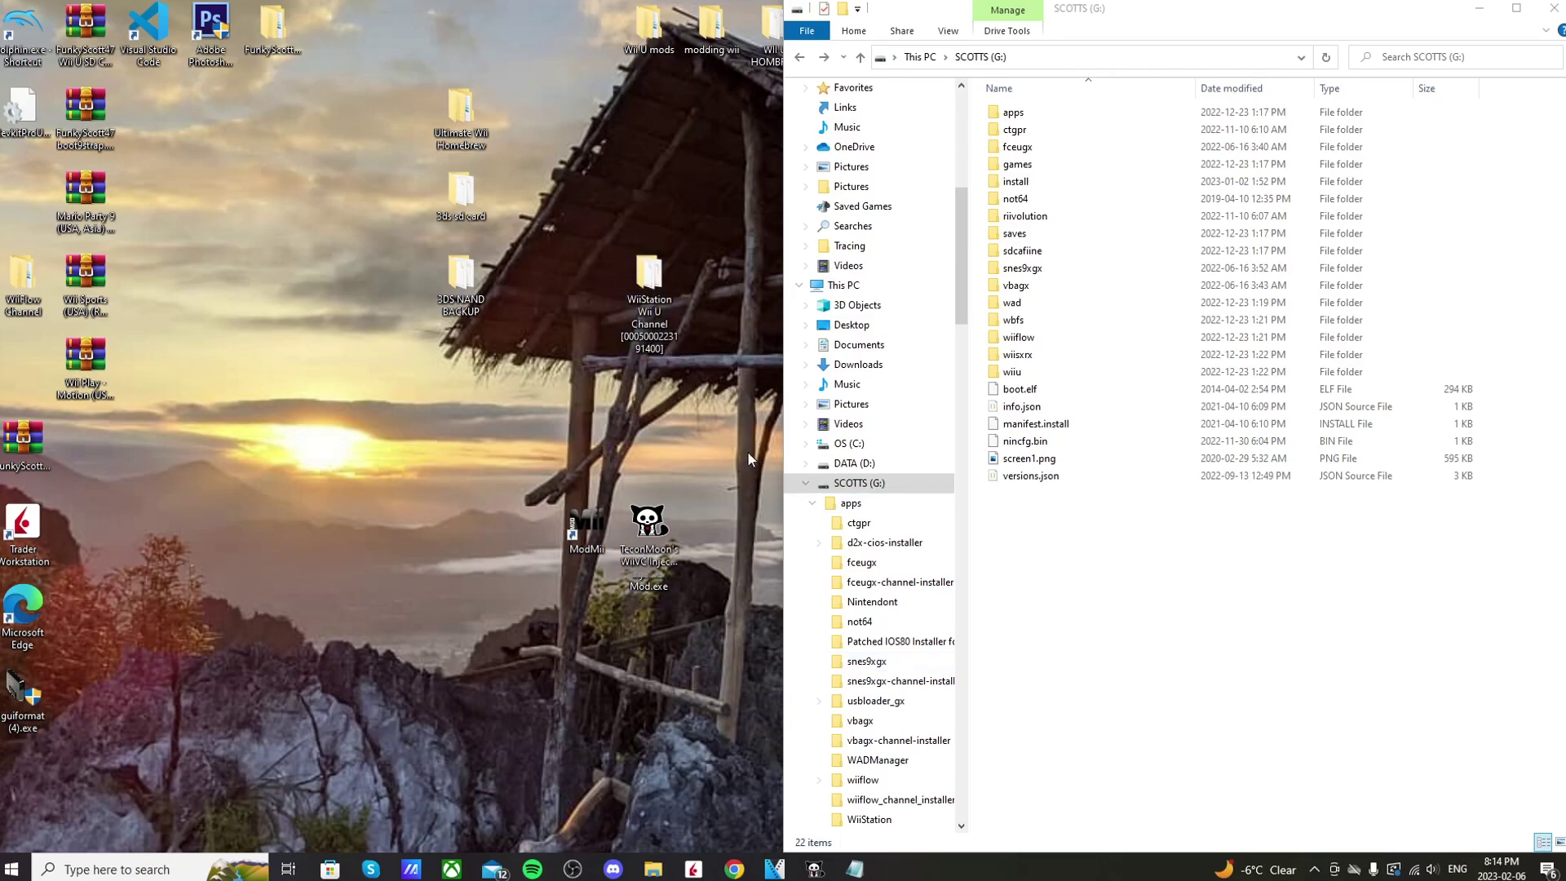
double_click(668, 316)
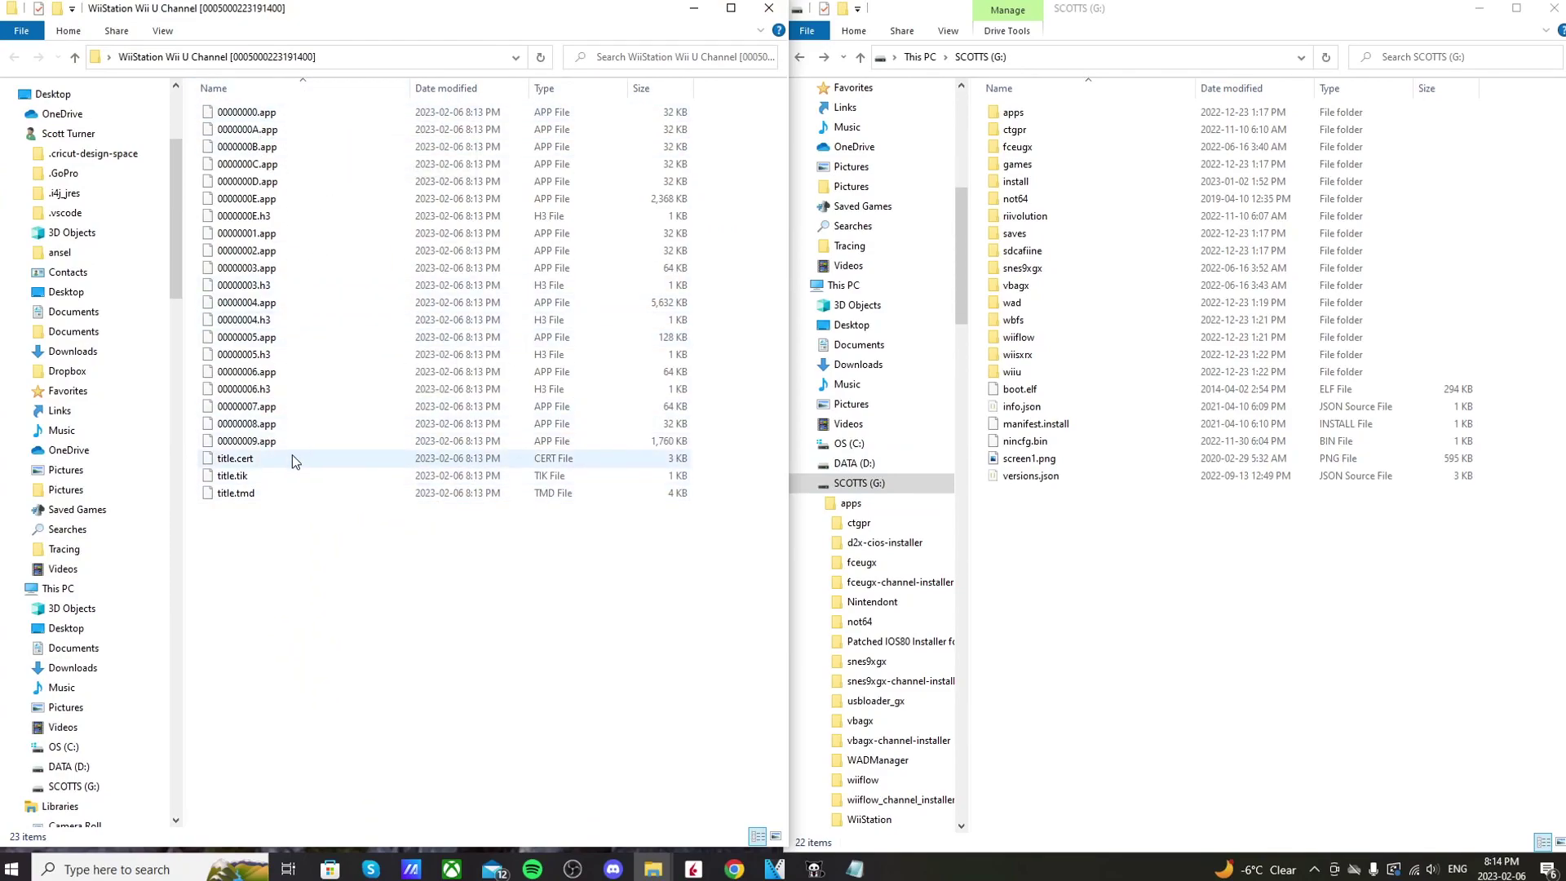
Step: Copy the WiiStation Wii U Channel folder into the install folder on SCOTTS (G:)
click(769, 10)
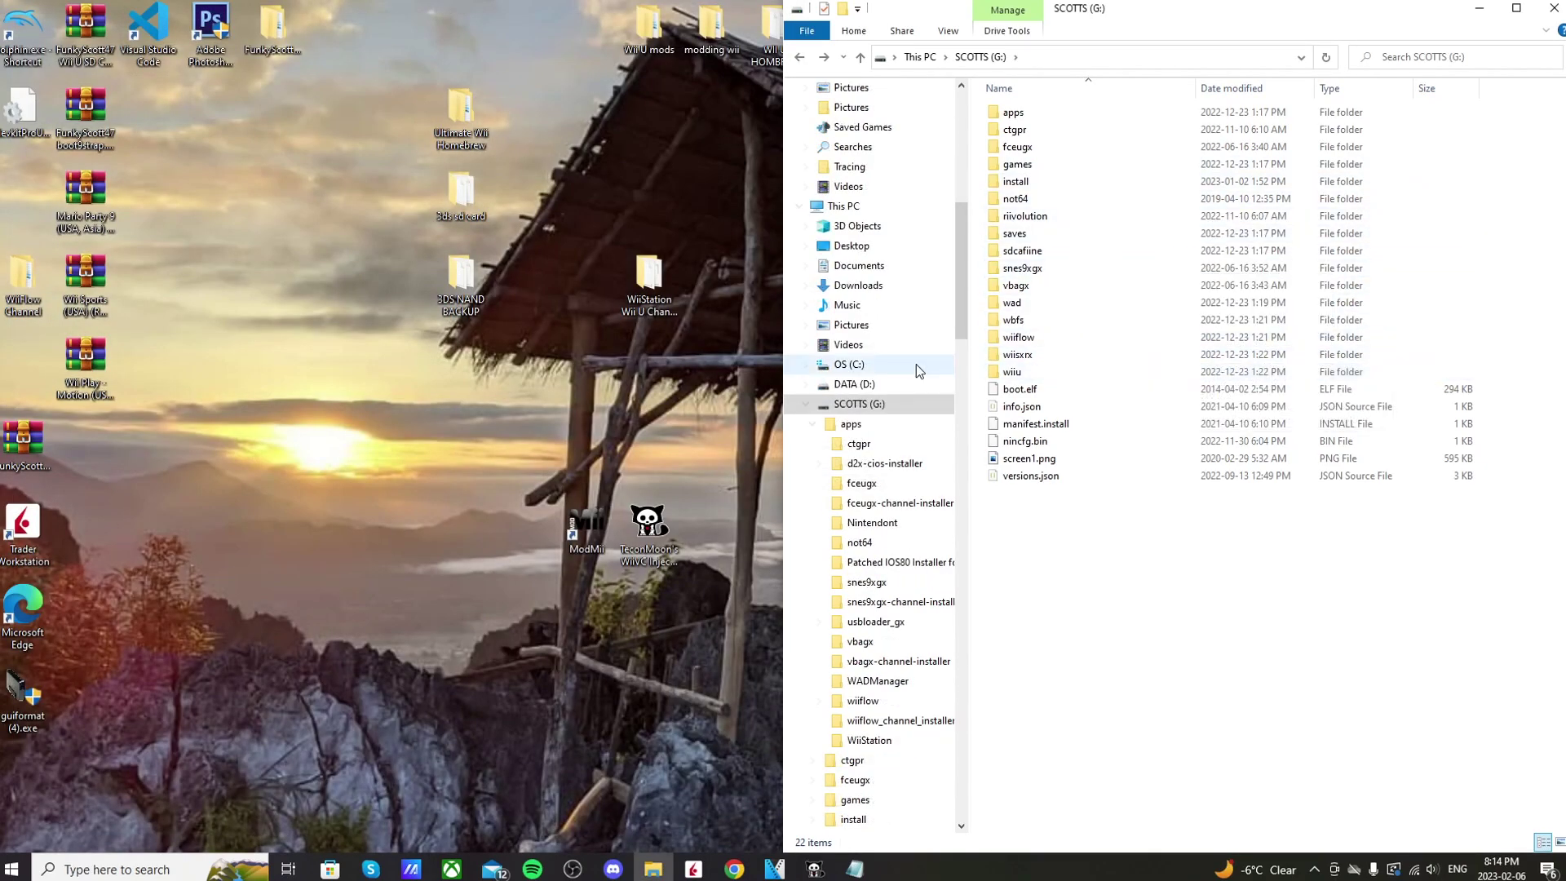
double_click(1047, 183)
drag(649, 282, 1141, 295)
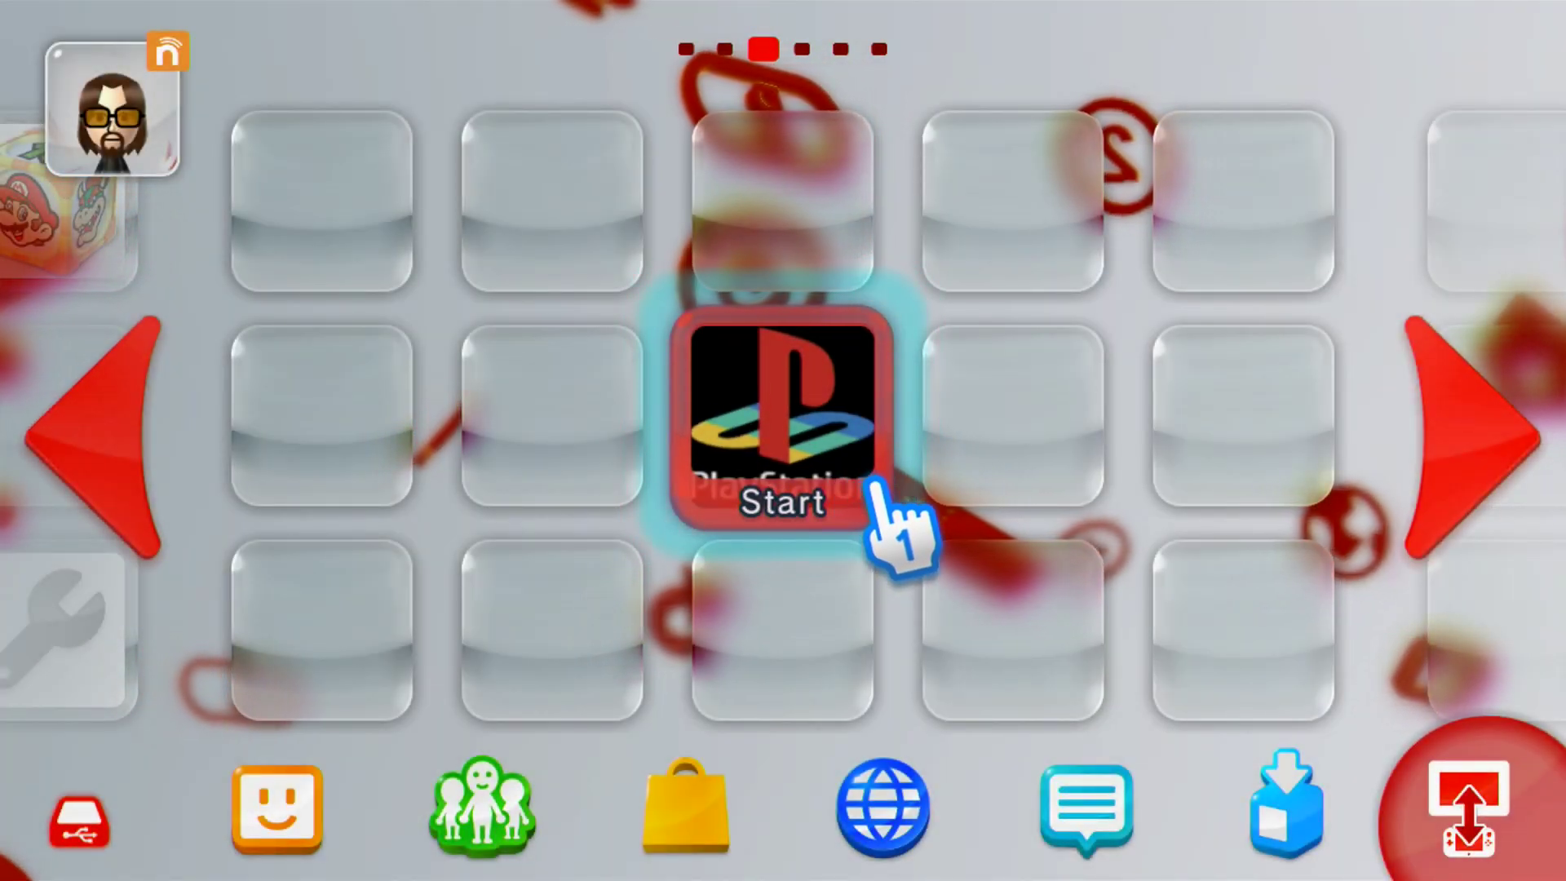
Step: Launch the PlayStation forwarder and choose to play with the Wii U GamePad
click(877, 488)
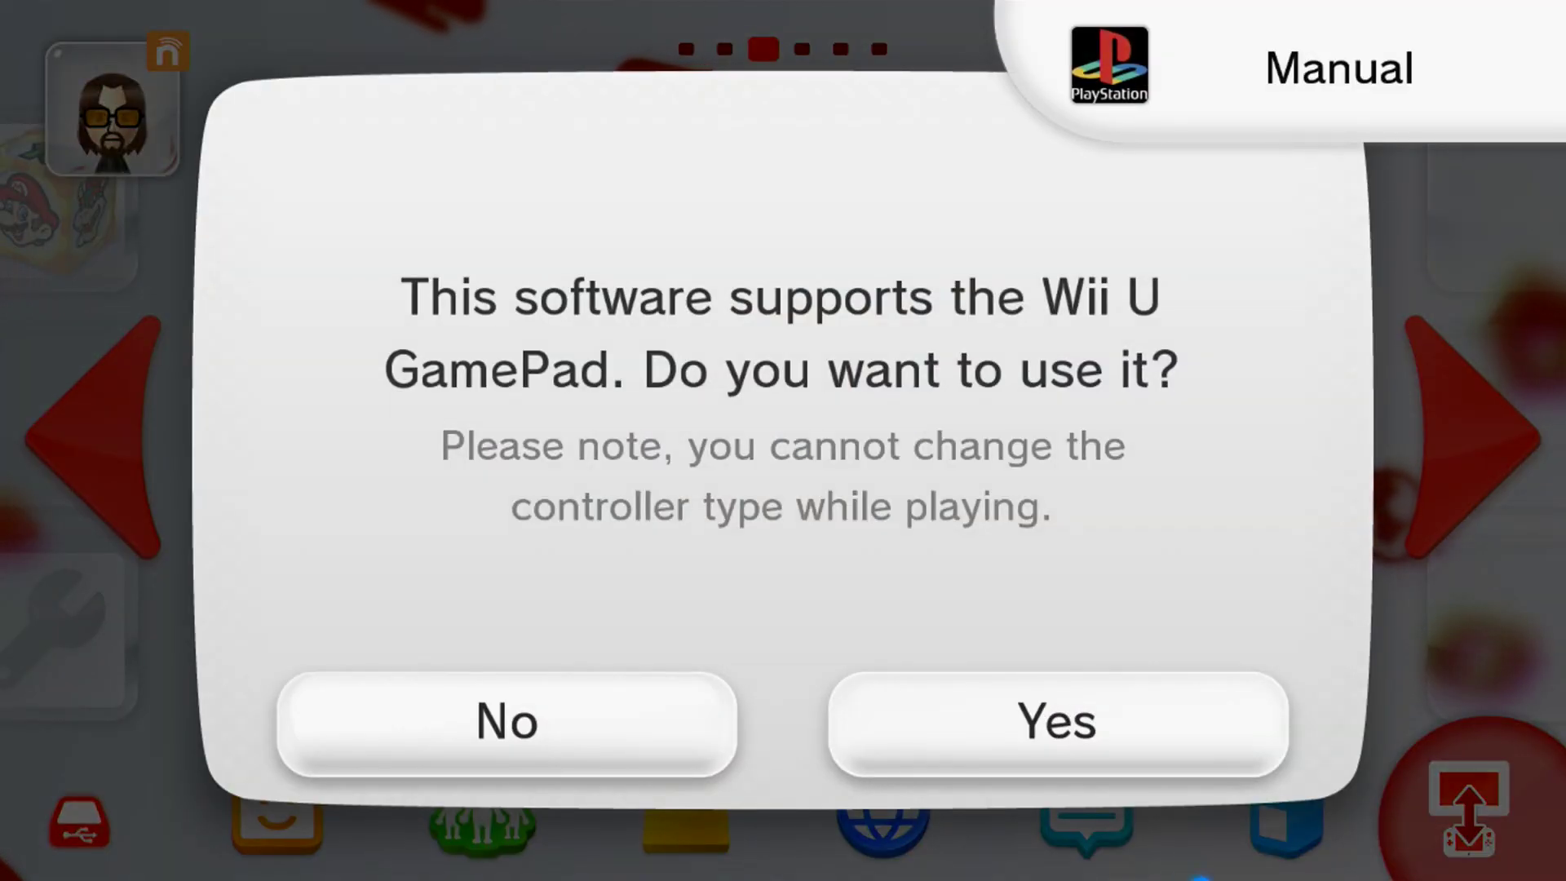
click(979, 703)
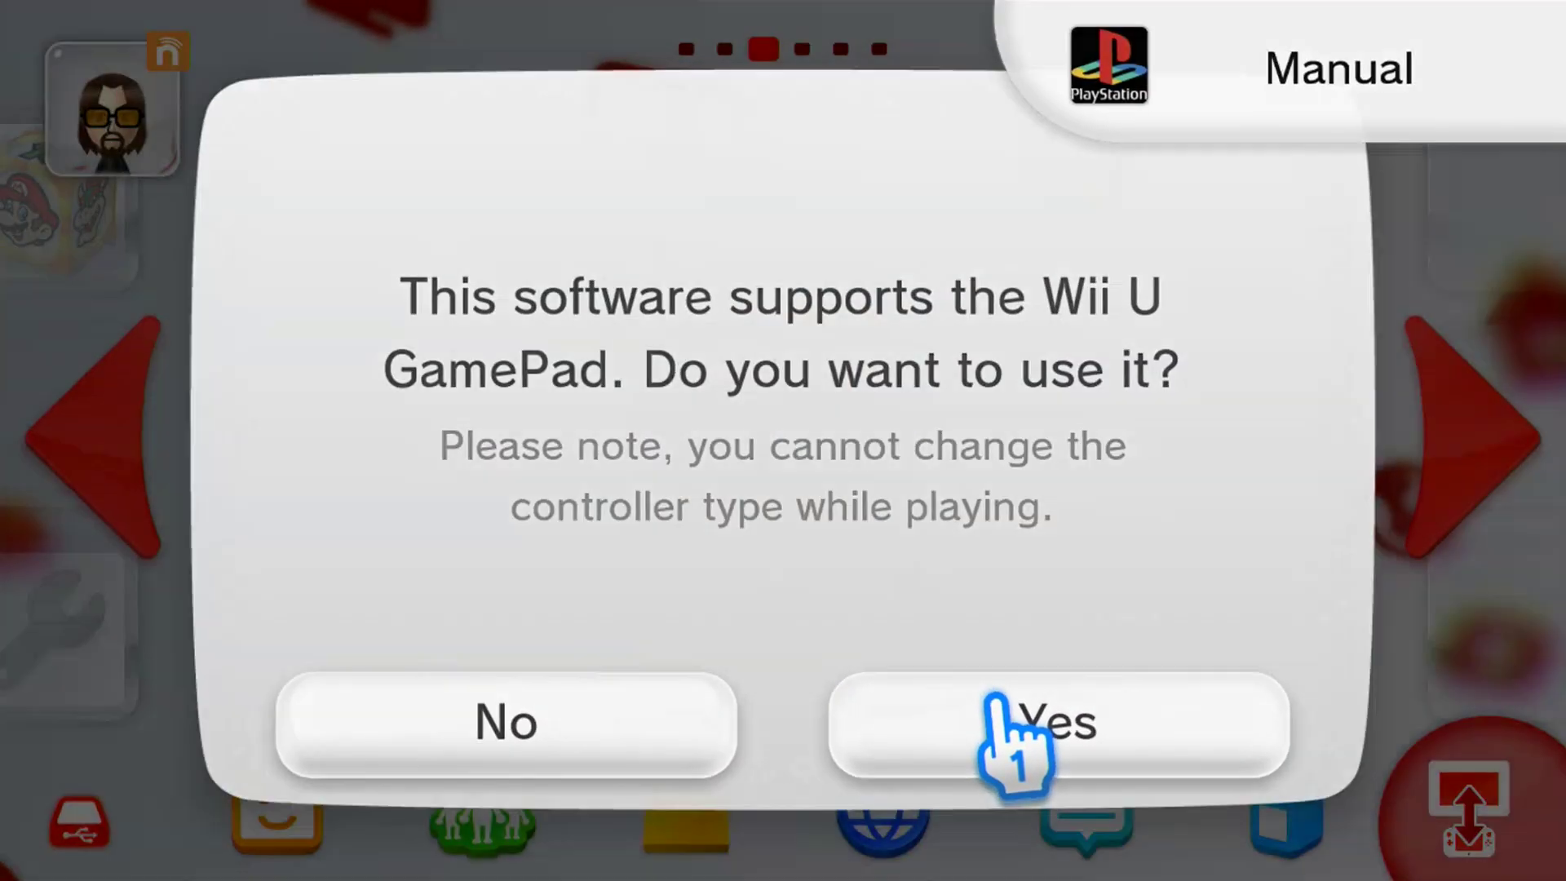